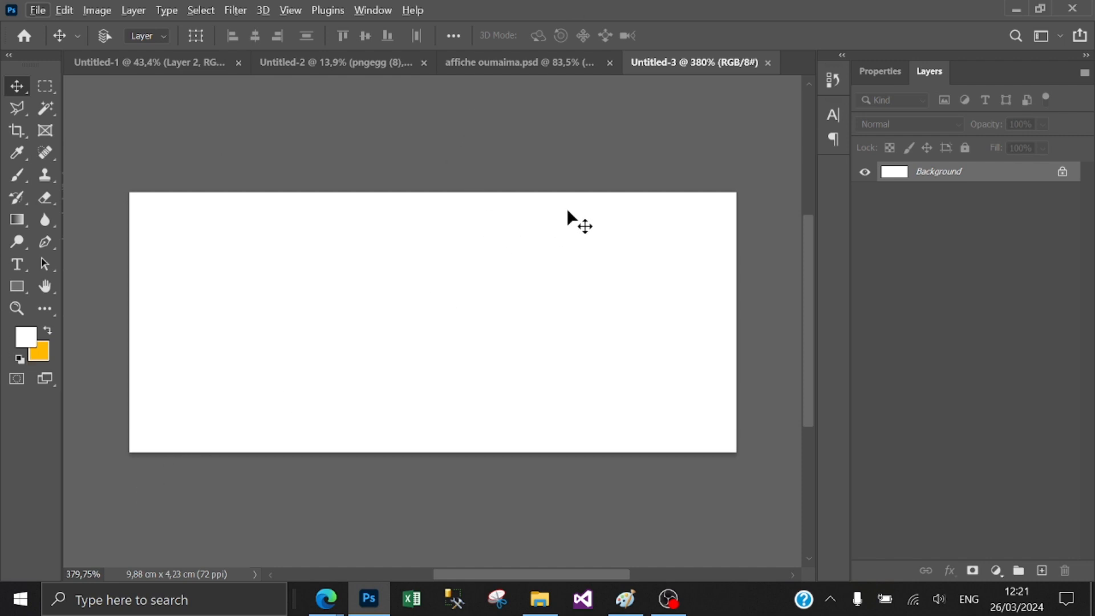
Step: Fill the white background layer with the yellow-orange background colour ffba00
left_click(40, 354)
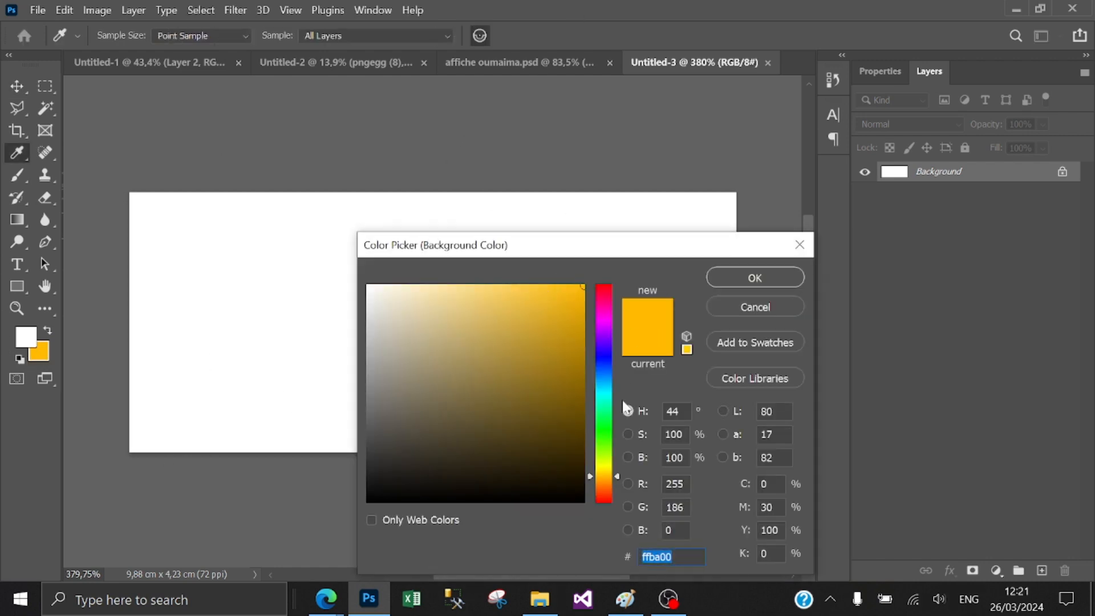
left_click(753, 278)
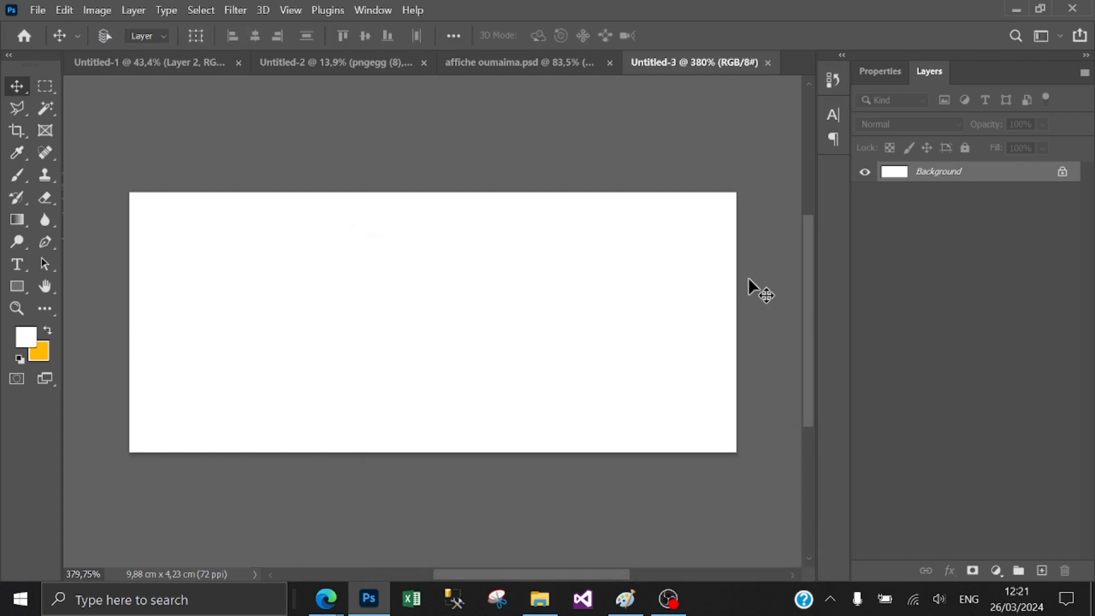
key("ctrl+BackSpace")
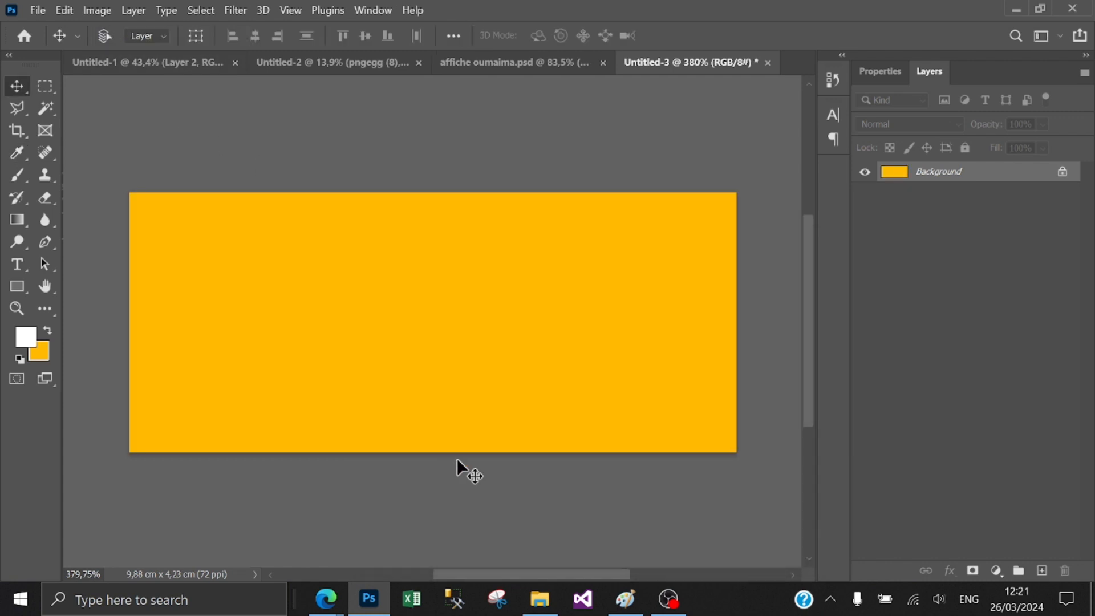
Step: Switch to the browser, copy the black-and-white Adobe Stock pattern from the "fast food vector background" image results, and return to Photoshop
key("alt+Tab")
left_click_drag(365, 106, 238, 106)
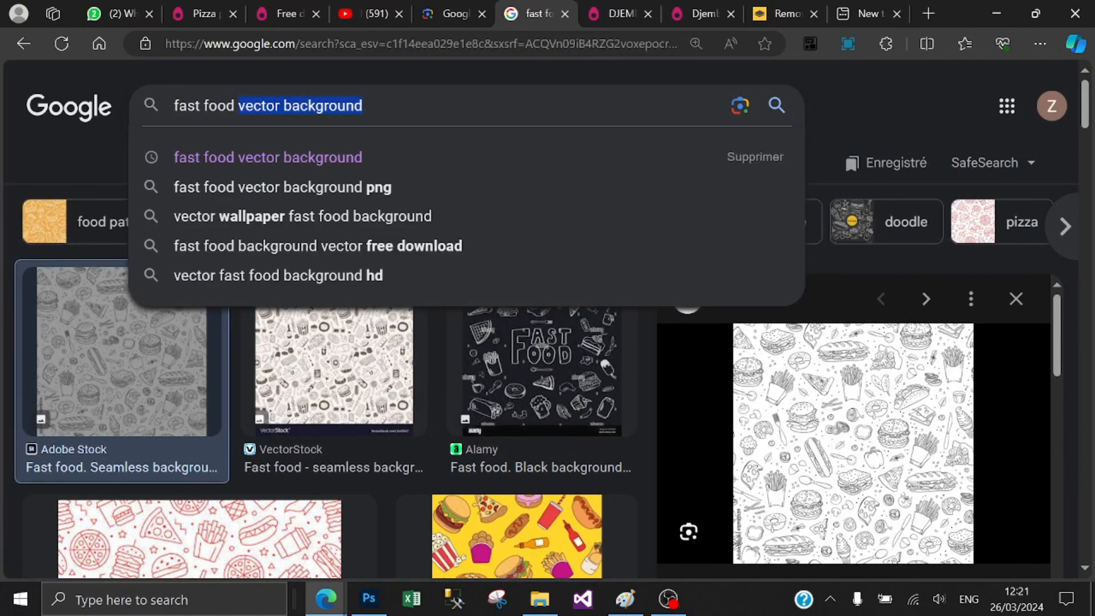
left_click(865, 124)
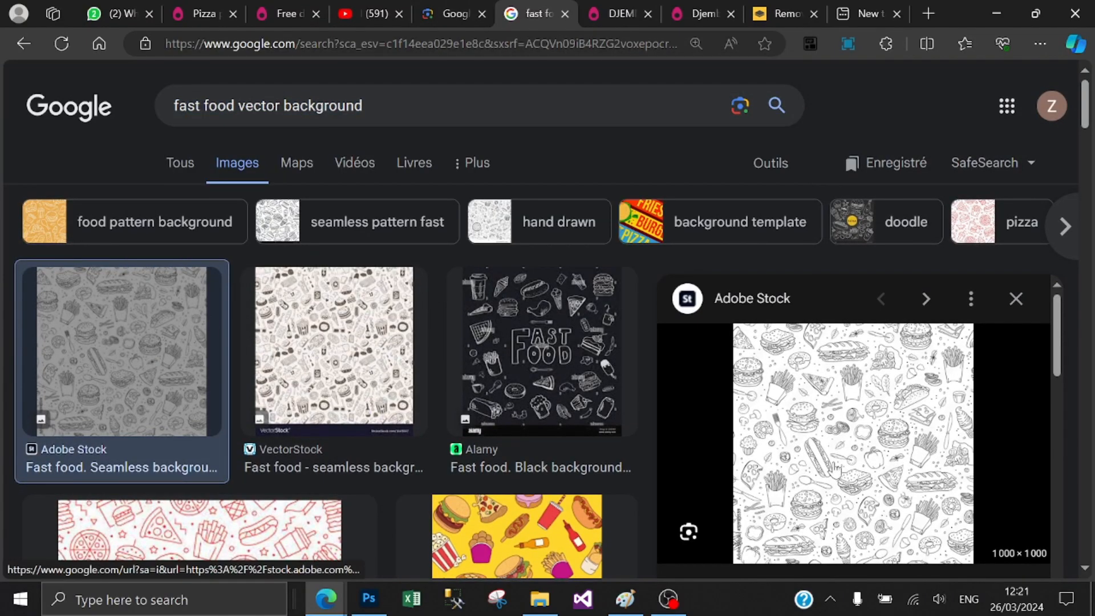
left_click(834, 425)
left_click(494, 14)
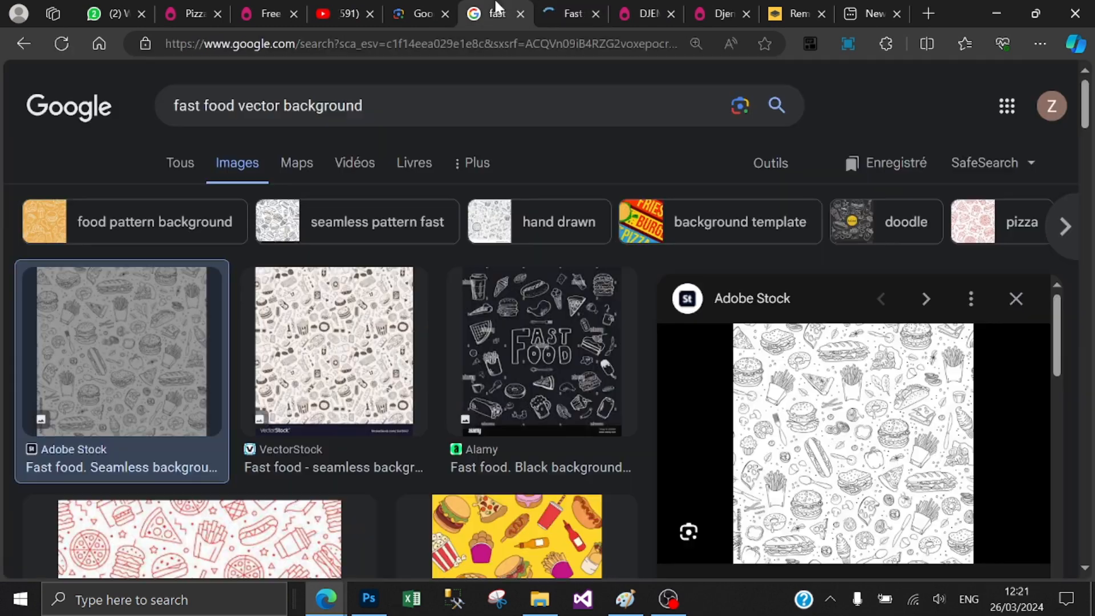
right_click(862, 468)
left_click(633, 303)
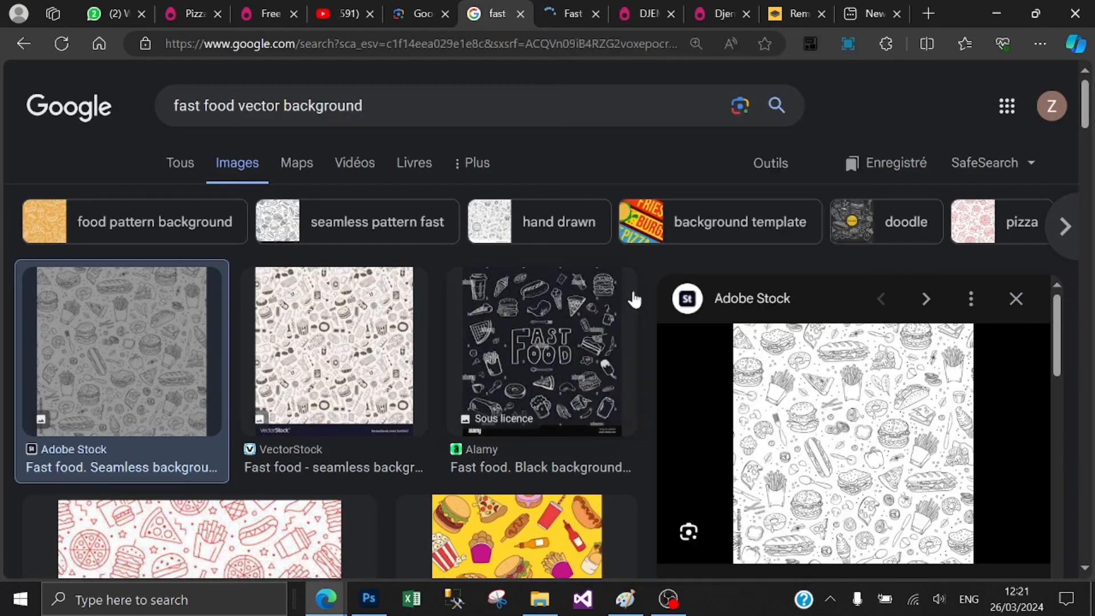
left_click(369, 599)
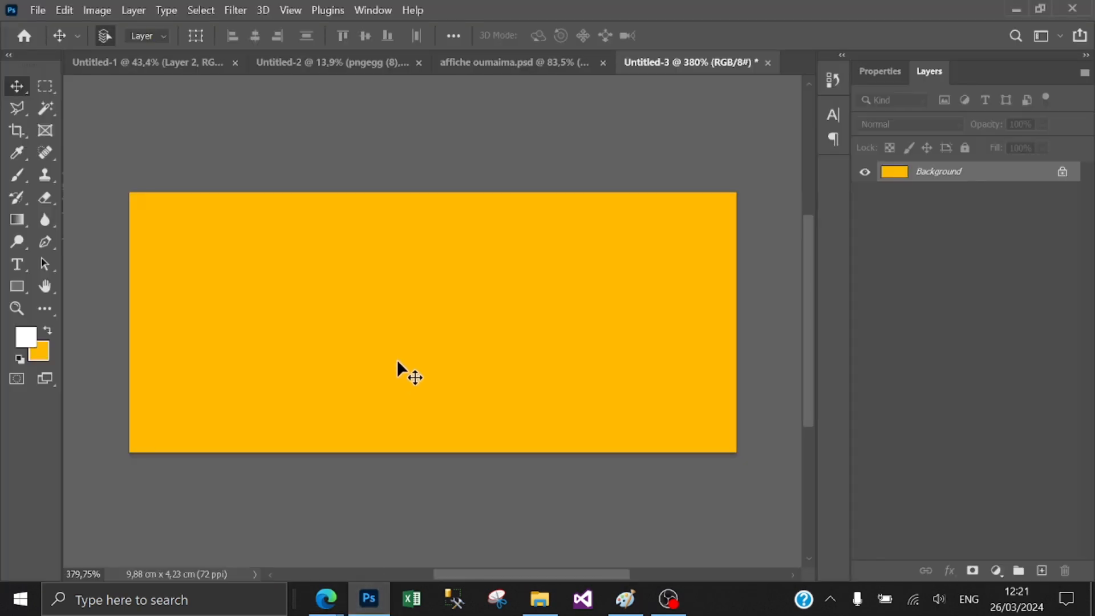
Step: Make and undo a trial paste of the pattern, and proportionally resize the image to a width of 280 centimetres
key("ctrl+v")
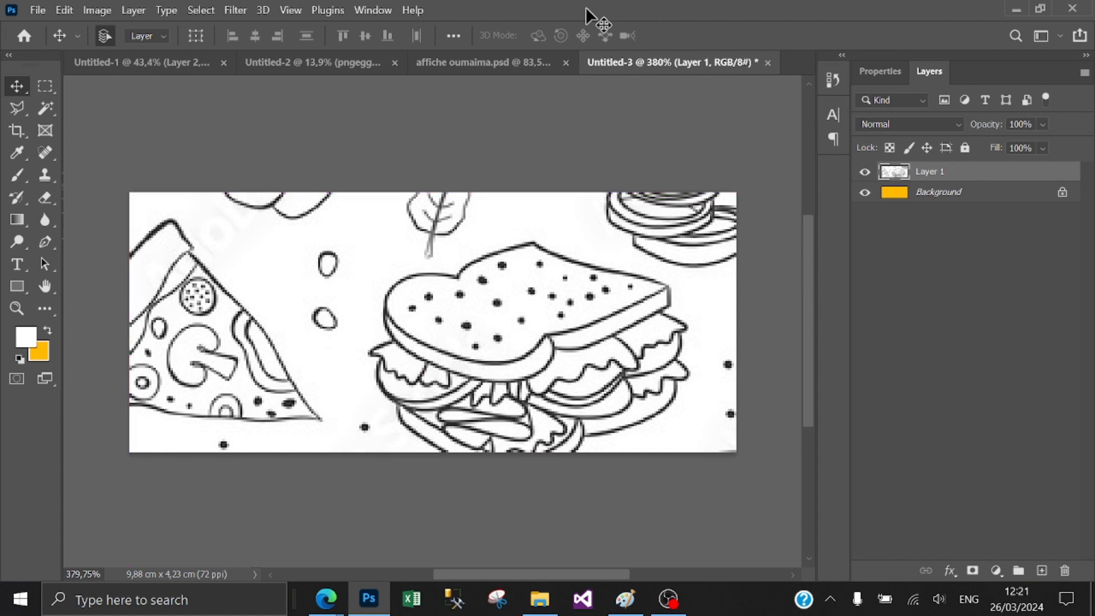
key("ctrl+z")
left_click(97, 10)
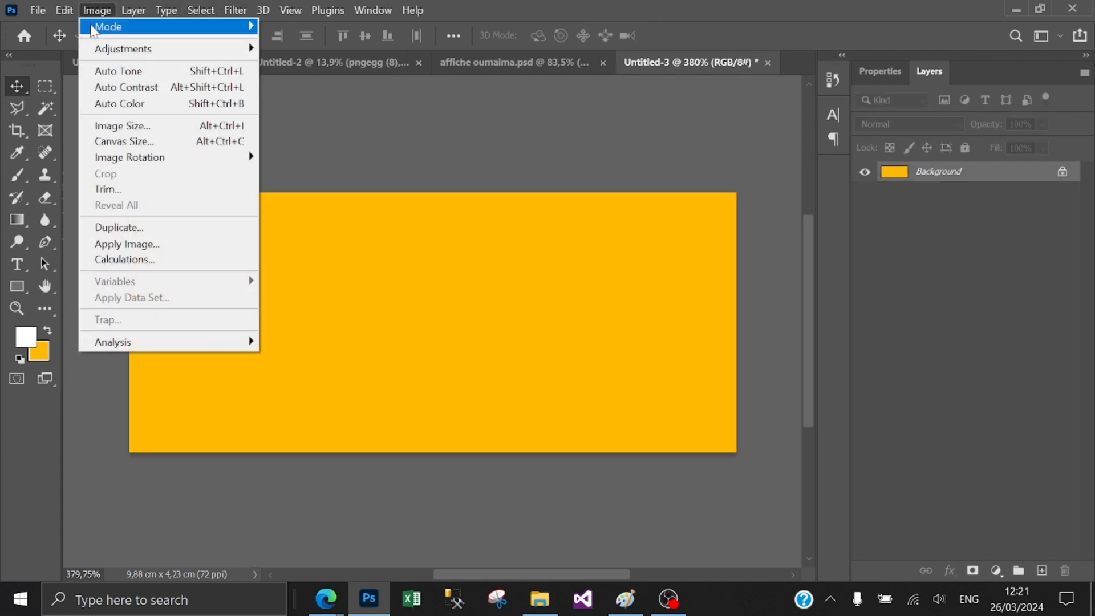
left_click(122, 126)
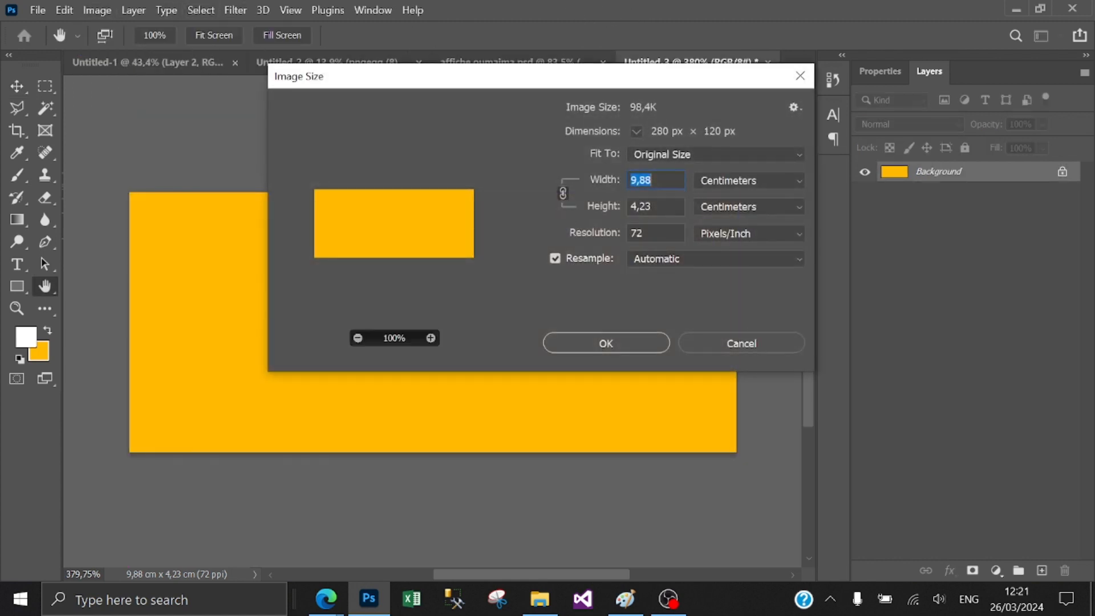
type("280")
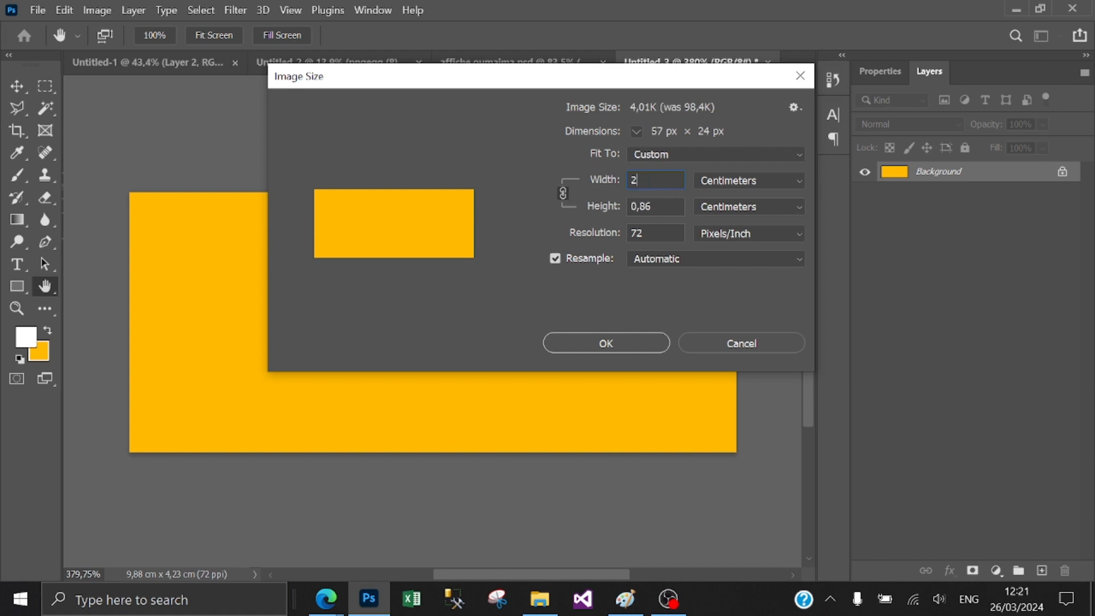
left_click(614, 343)
key("v")
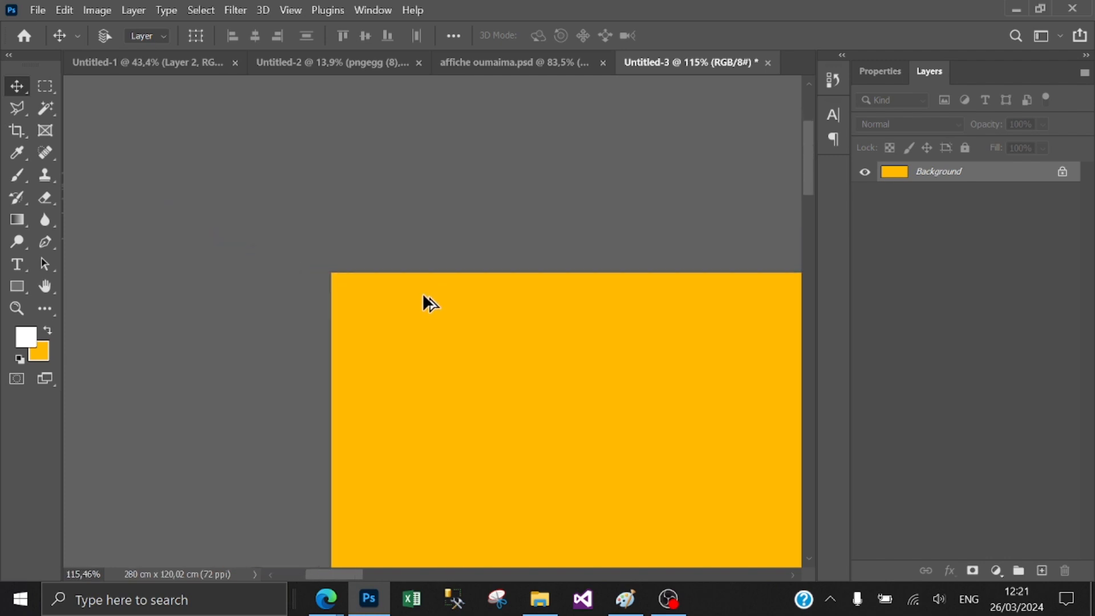
Step: Paste the fast food pattern, scale it to about 345% to fill the canvas height, and align it with the canvas's left edge
scroll(439, 206, "down", 10)
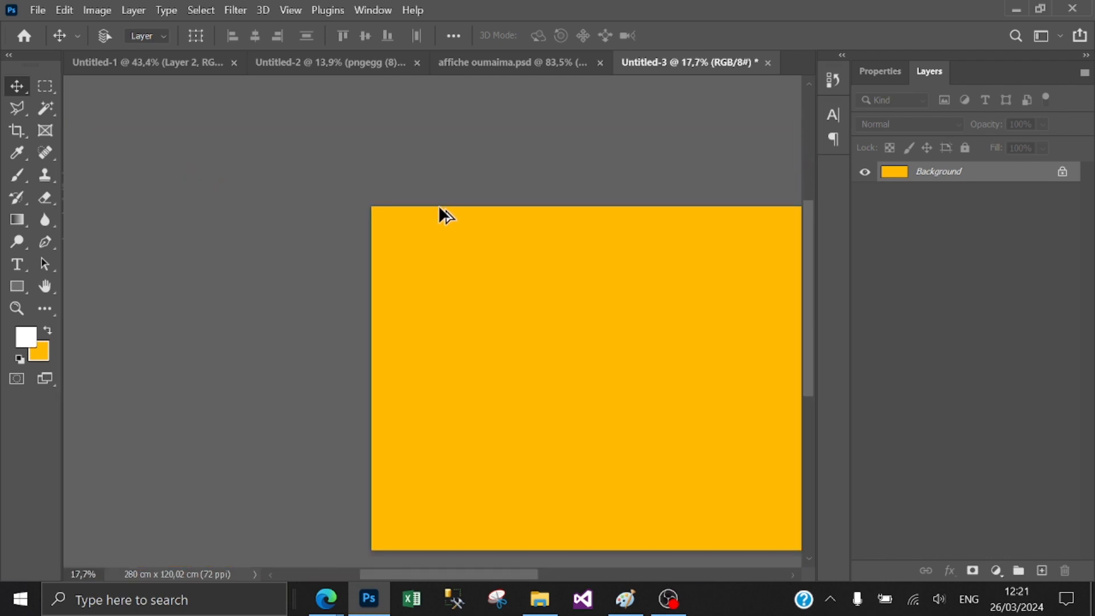
scroll(648, 220, "up", 4)
key("ctrl+v")
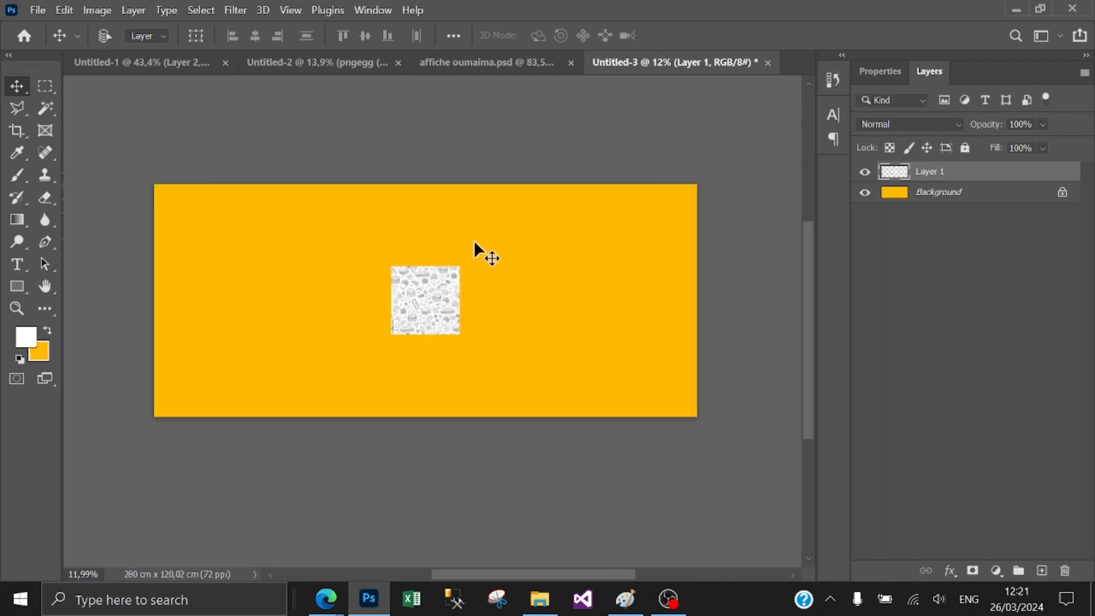
key("ctrl+t")
left_click_drag(458, 266, 321, 252)
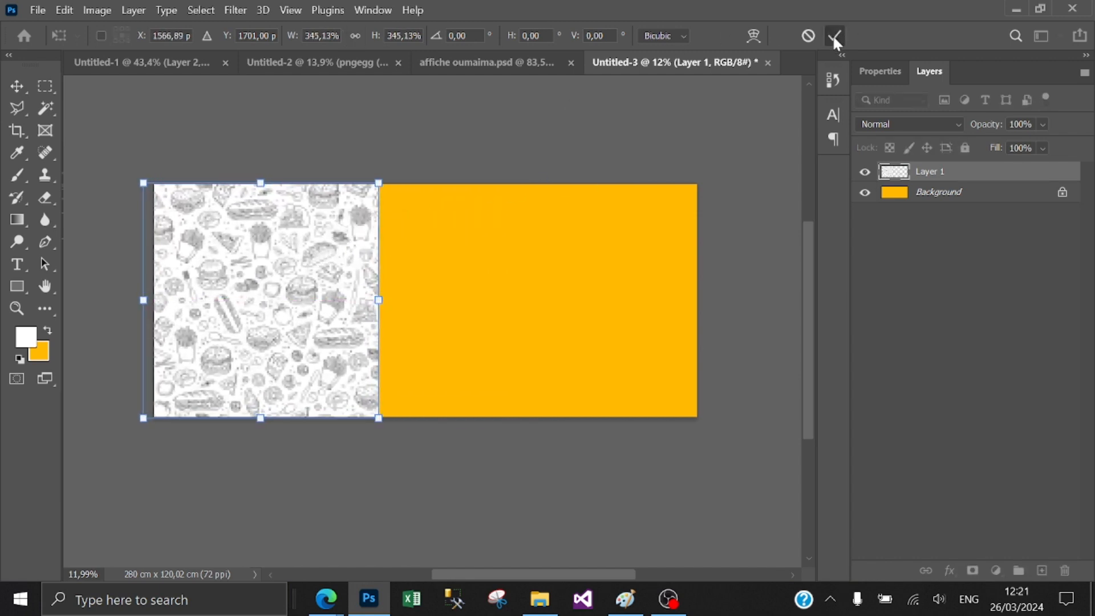
left_click(835, 38)
scroll(282, 366, "up", 3)
scroll(283, 361, "down", 2)
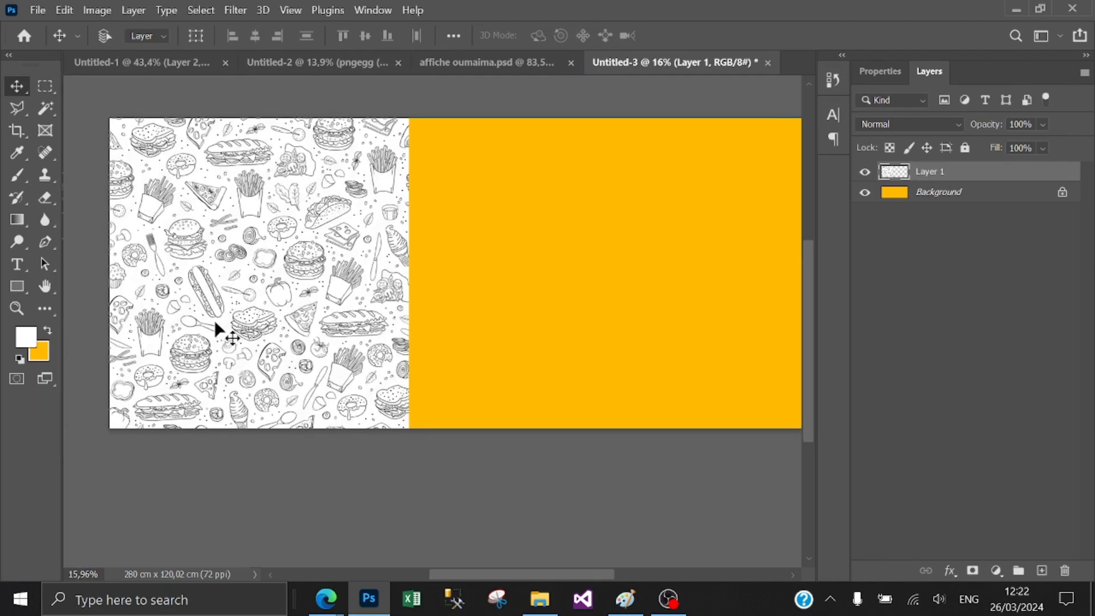
mouse_move(175, 320)
left_mouse_down()
mouse_move(205, 320)
mouse_move(189, 320)
left_mouse_up()
Step: Try to remove the watermark number near the pattern's left edge with the Eraser tool
scroll(124, 364, "up", 6)
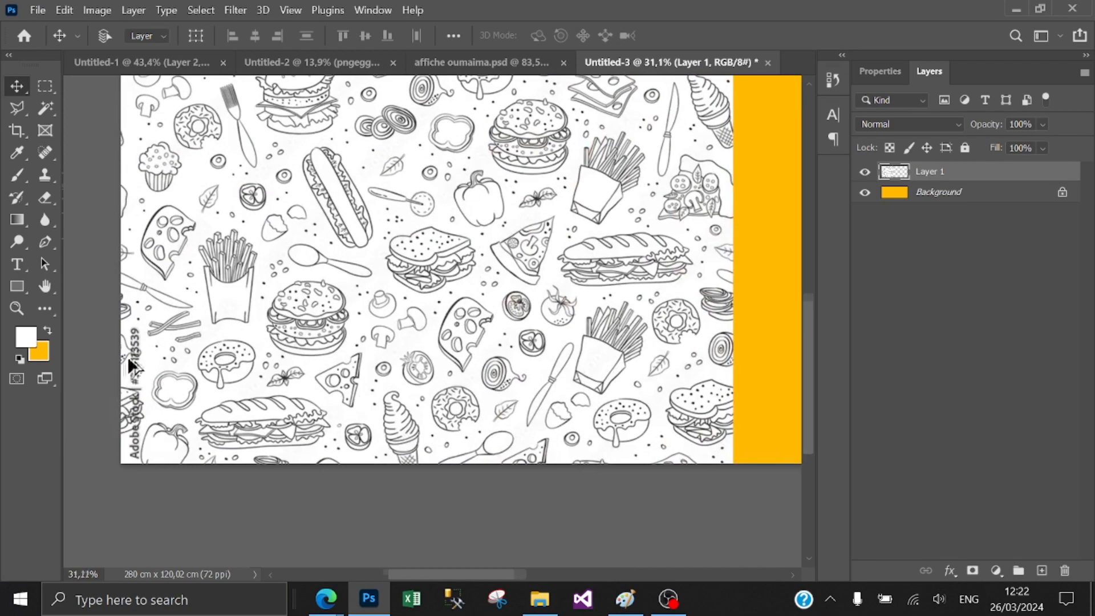
scroll(128, 349, "up", 10)
left_click_drag(373, 160, 482, 222)
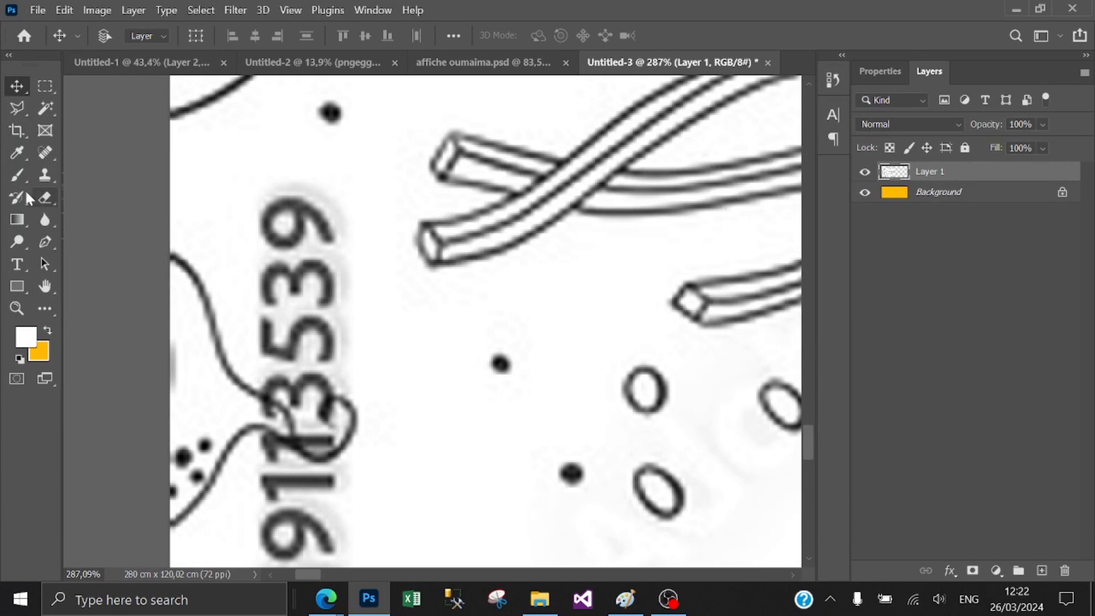
left_click(11, 180)
left_click(44, 197)
left_click_drag(323, 217, 94, 221)
mouse_move(266, 232)
left_mouse_down()
mouse_move(201, 228)
mouse_move(295, 229)
mouse_move(353, 329)
left_mouse_up()
key("ctrl+z")
left_click(354, 178, "alt")
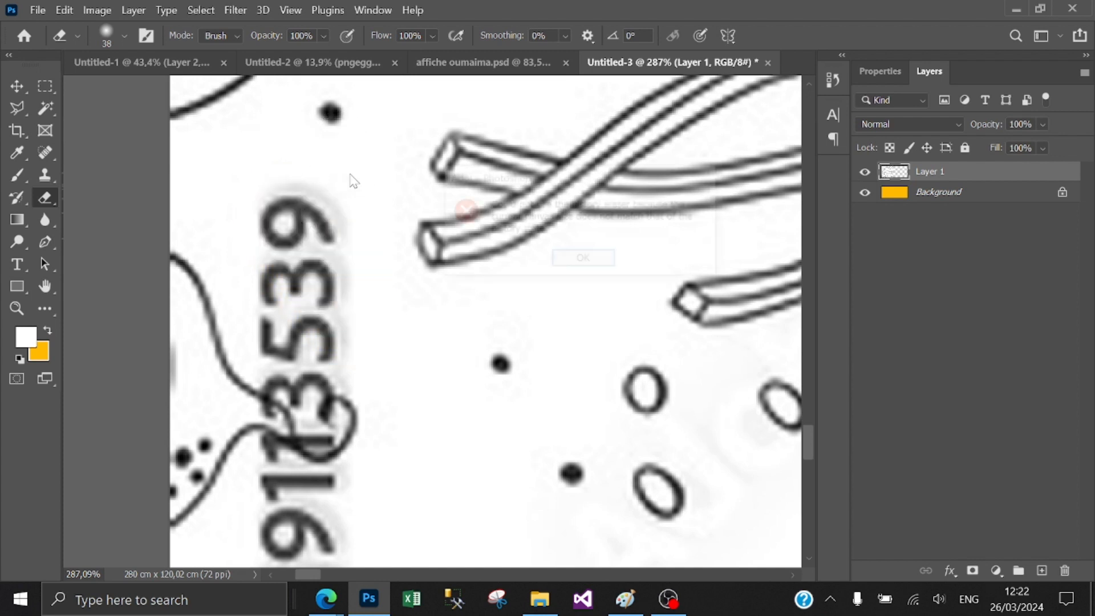
left_click(584, 259)
left_click(452, 335, "alt")
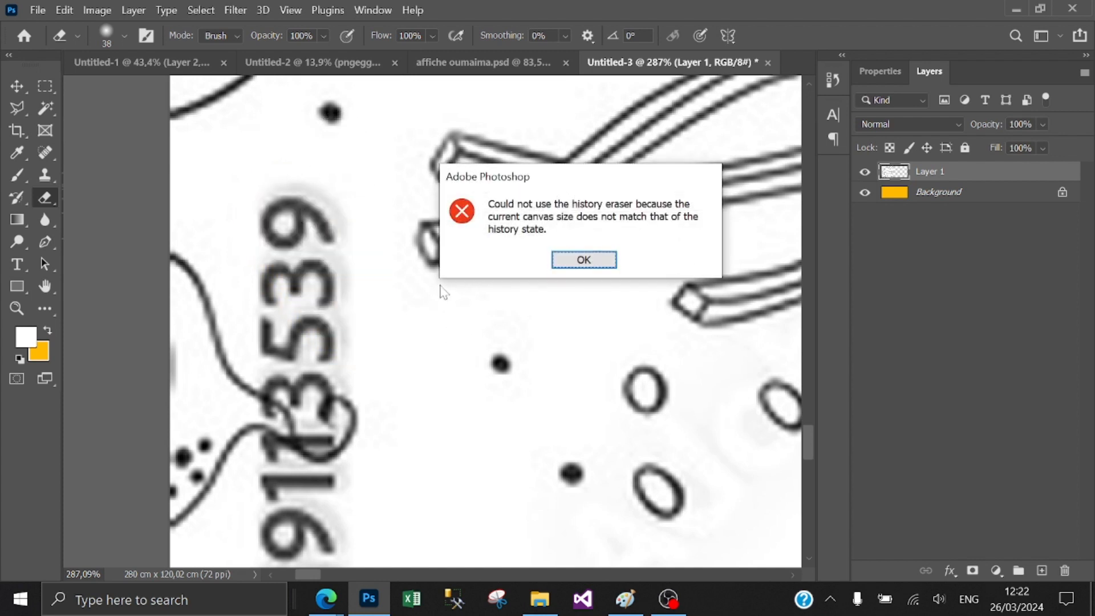
left_click(573, 262)
left_click(183, 296)
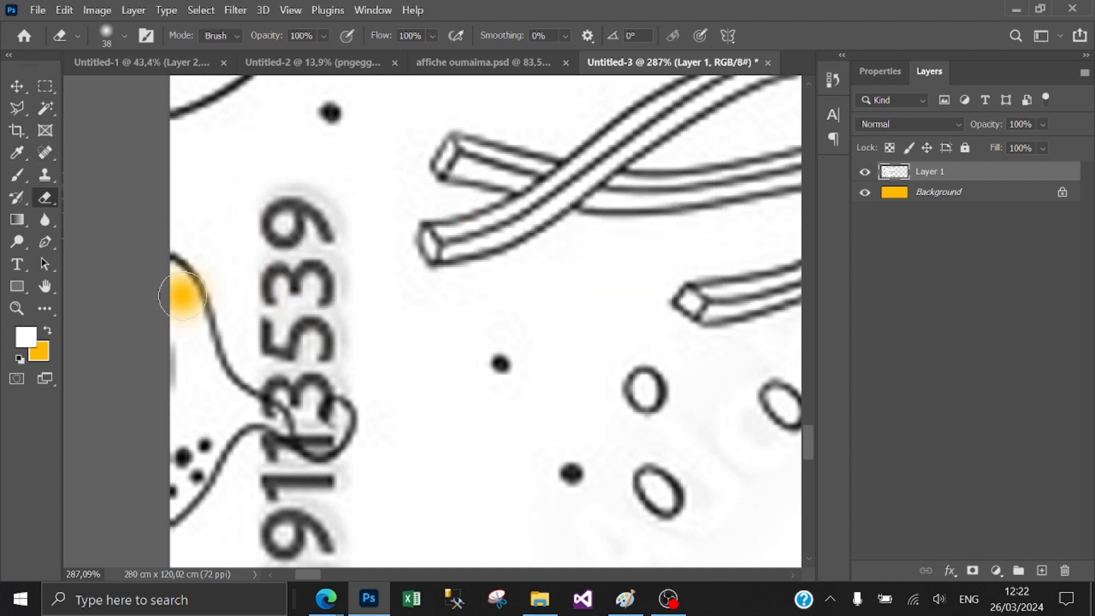
key("ctrl+z")
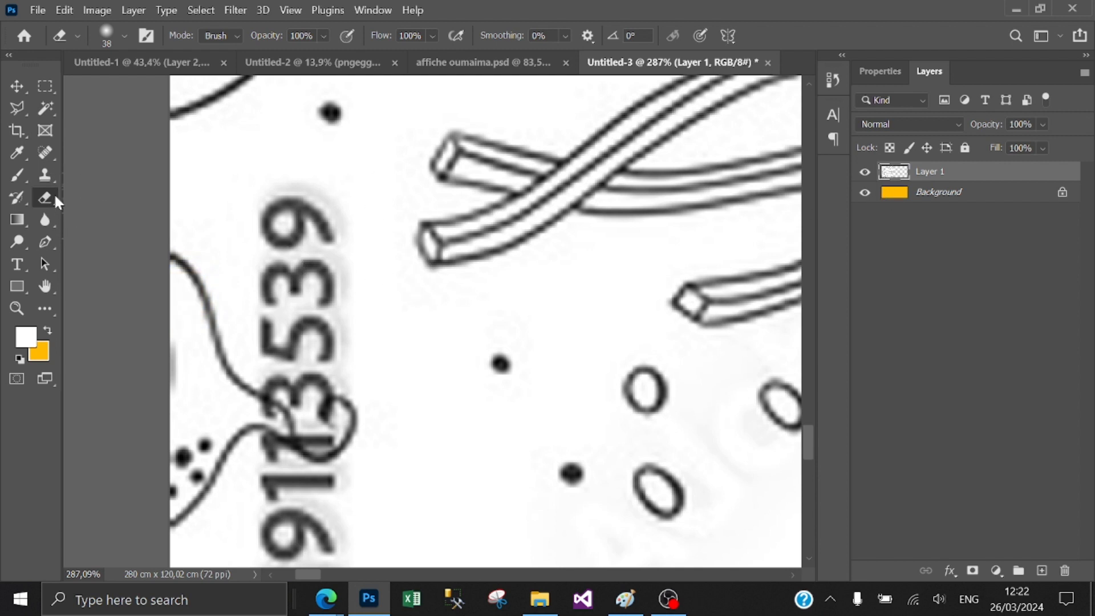
Step: Paint over the vertical Adobe Stock watermark near the pattern's left edge with a hard white brush, enlarging it up to 100 px
left_click(11, 175)
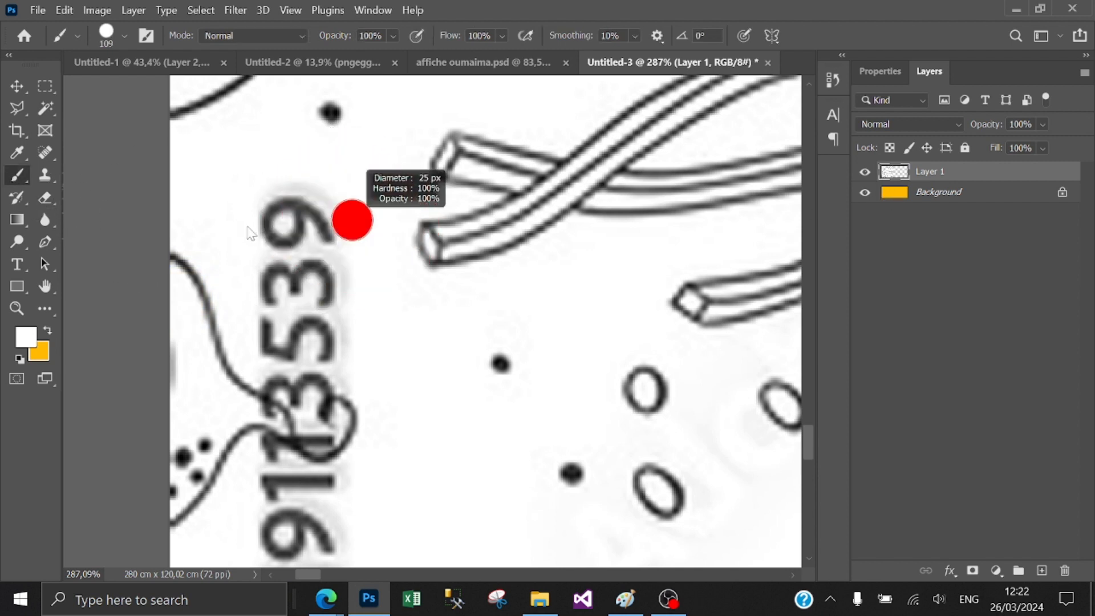
left_click_drag(283, 174, 367, 247)
mouse_move(298, 217)
left_mouse_down()
mouse_move(335, 224)
mouse_move(279, 200)
mouse_move(356, 305)
mouse_move(313, 268)
mouse_move(338, 370)
mouse_move(308, 295)
mouse_move(277, 307)
mouse_move(290, 361)
mouse_move(290, 351)
mouse_move(321, 376)
mouse_move(348, 457)
mouse_move(331, 485)
mouse_move(261, 488)
mouse_move(272, 475)
mouse_move(300, 498)
mouse_move(313, 484)
mouse_move(346, 525)
mouse_move(342, 484)
mouse_move(334, 520)
mouse_move(392, 208)
left_mouse_up()
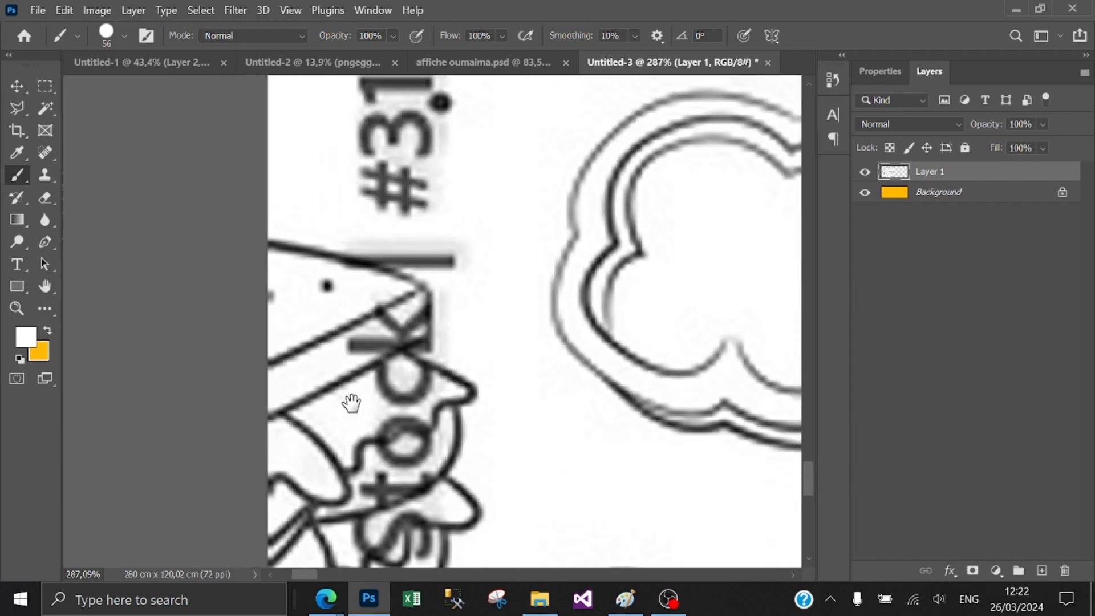
scroll(354, 387, "down", 6)
left_click_drag(362, 345, 375, 345)
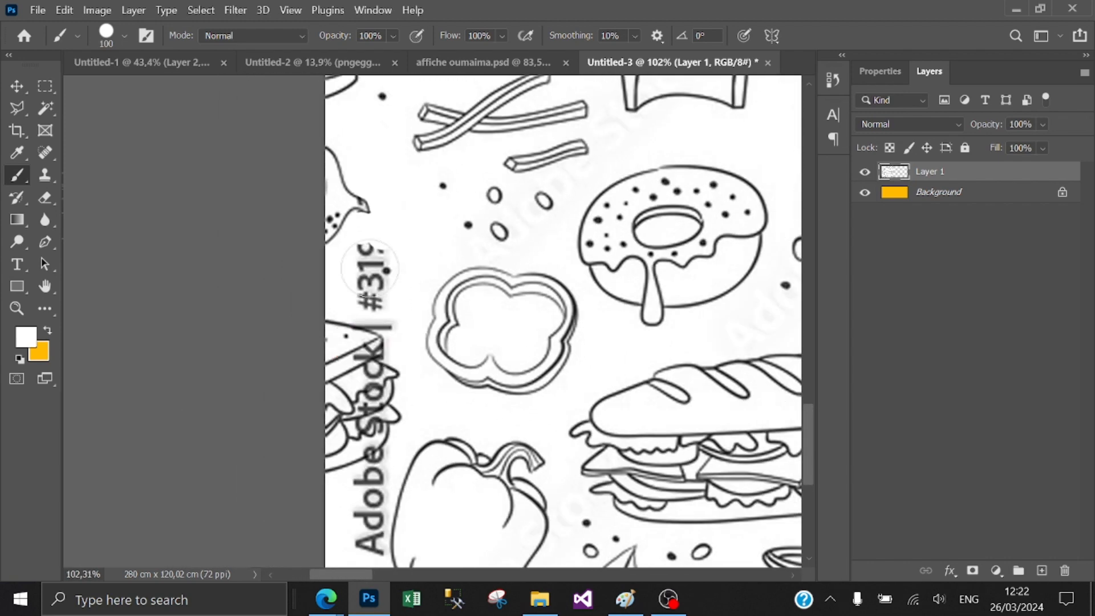
mouse_move(369, 258)
left_mouse_down()
mouse_move(376, 433)
mouse_move(345, 297)
mouse_move(328, 429)
mouse_move(342, 463)
mouse_move(363, 471)
mouse_move(369, 301)
mouse_move(352, 433)
left_mouse_up()
scroll(361, 482, "down", 10)
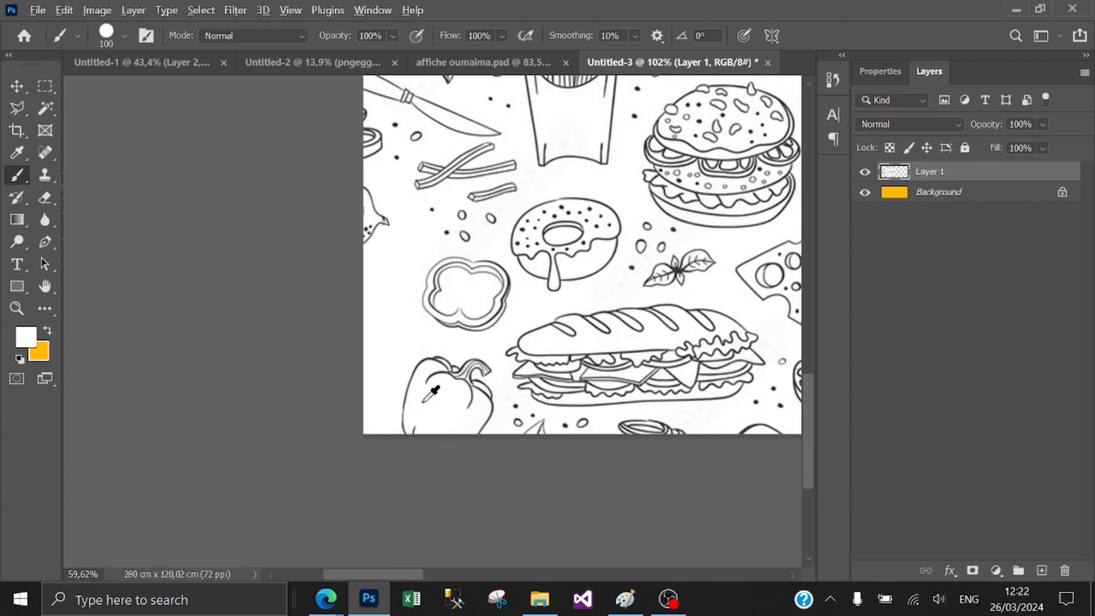
left_click_drag(502, 284, 634, 278)
scroll(414, 273, "up", 3)
key("v")
left_click_drag(546, 278, 360, 262)
key("ctrl+z")
key("ctrl+z")
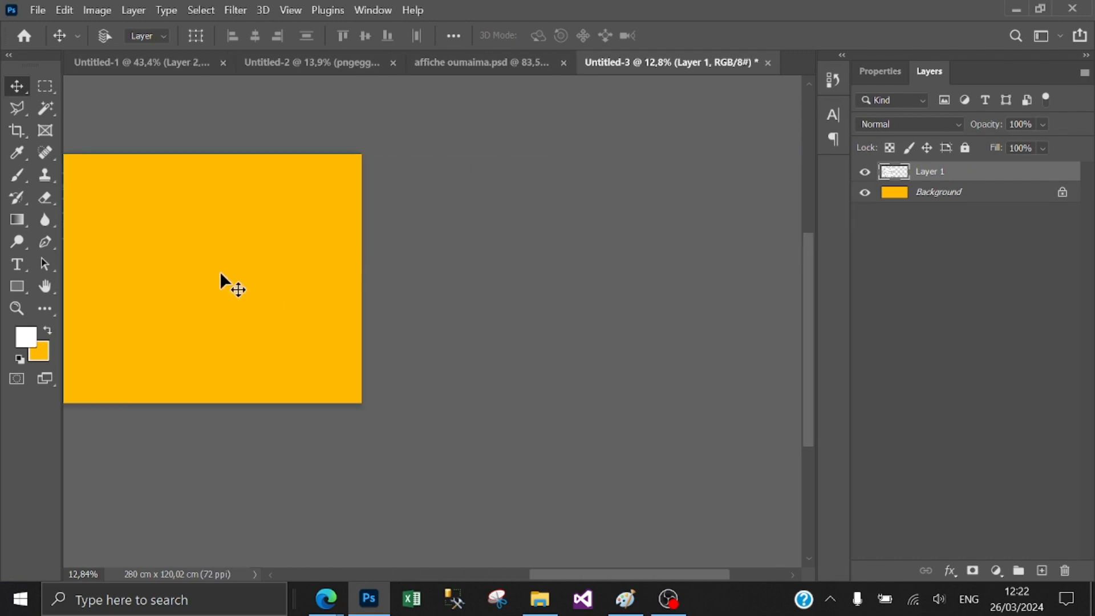
Step: Duplicate the pattern layer to the right and align the copy so the drawings continue across the seam
left_click_drag(250, 257, 561, 336)
scroll(399, 282, "up", 3)
scroll(249, 224, "up", 1)
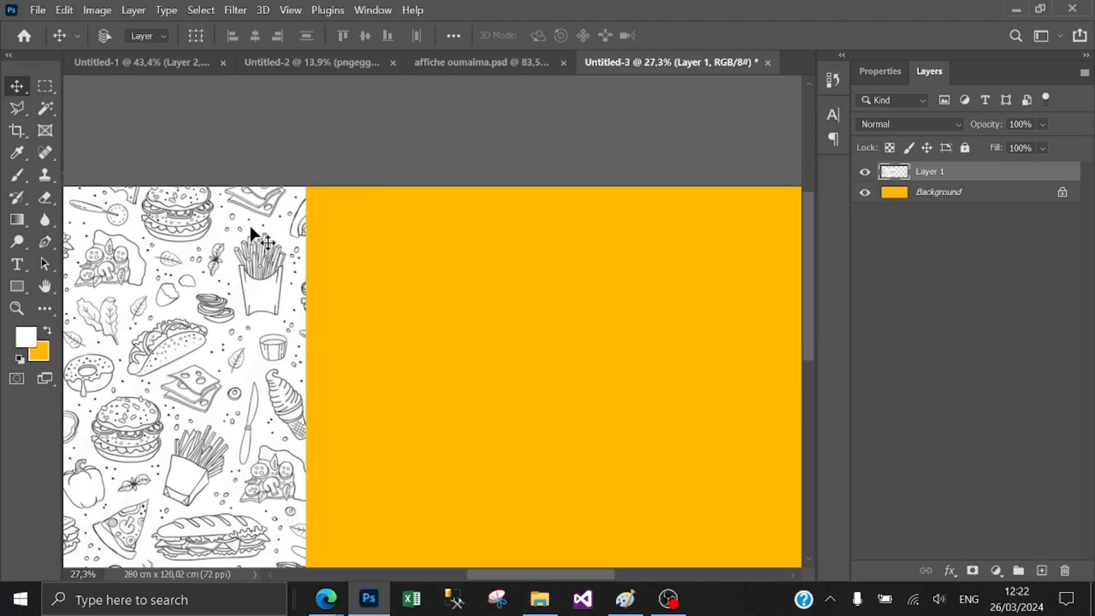
scroll(249, 224, "left", 3)
left_click_drag(235, 261, 573, 288)
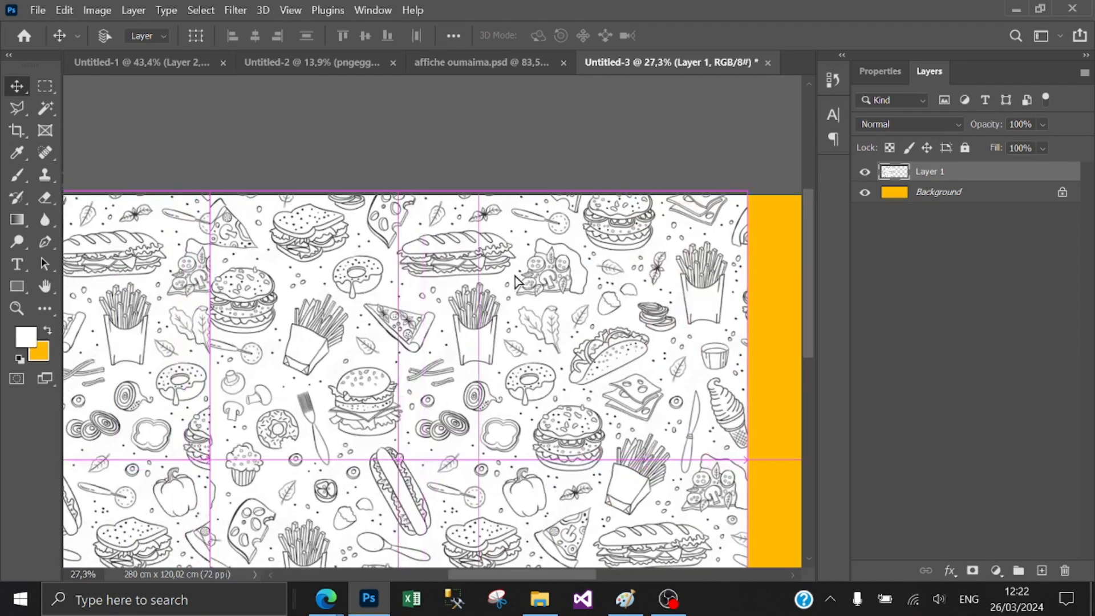
left_click_drag(287, 274, 487, 271)
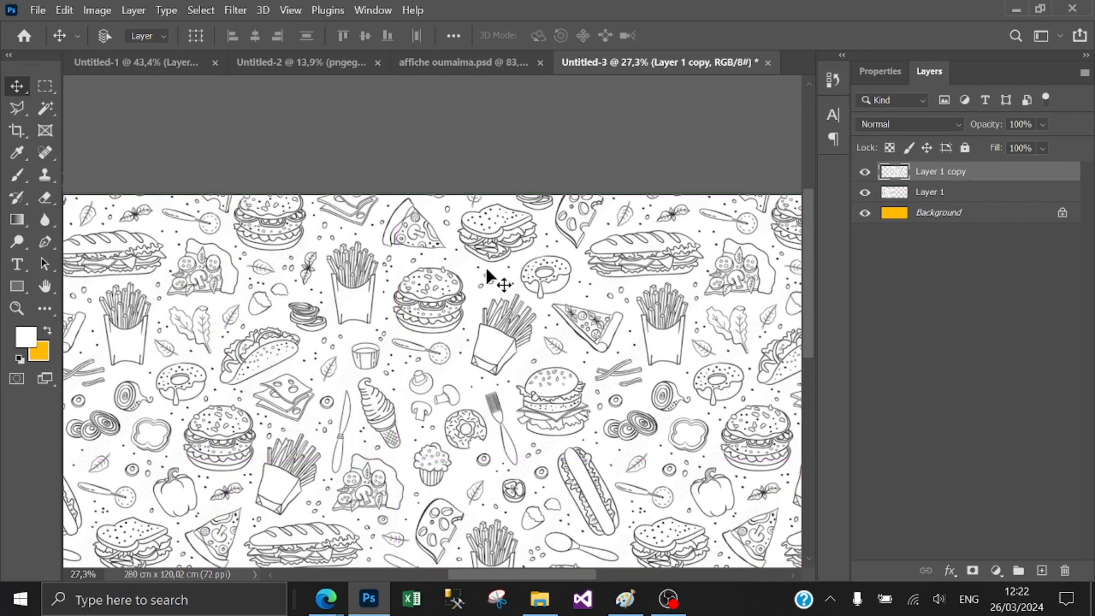
scroll(413, 289, "up", 4)
mouse_move(412, 287)
left_mouse_down()
mouse_move(426, 310)
mouse_move(396, 301)
left_mouse_up()
scroll(396, 302, "down", 3)
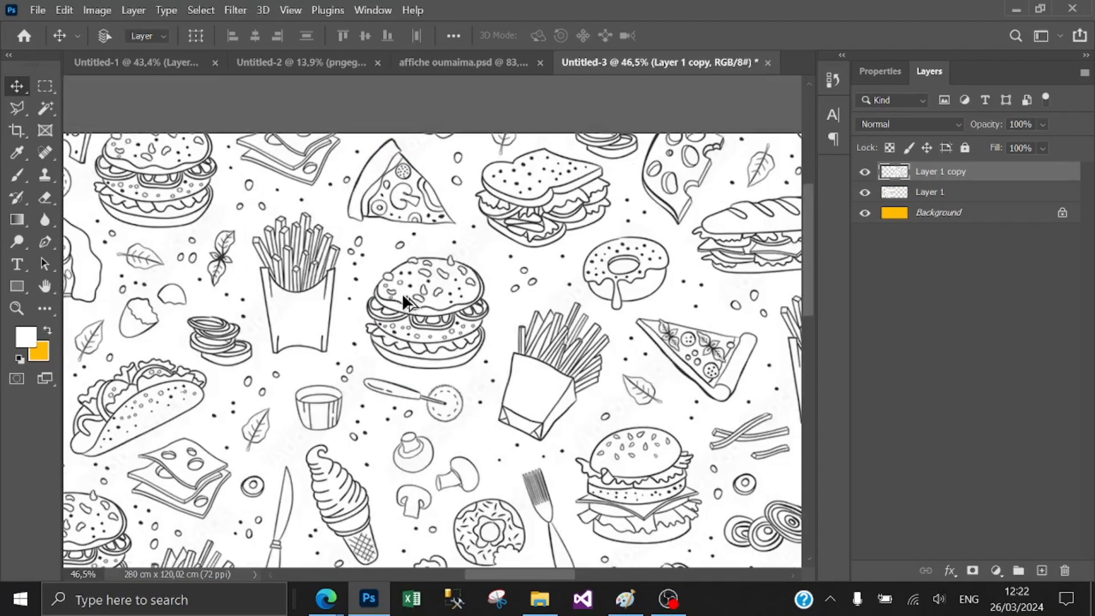
Step: Place a second copy of the pattern over the remaining yellow area at the canvas's right end, matching its seam with the previous copy
left_click_drag(309, 306, 657, 305)
left_click_drag(262, 315, 606, 311)
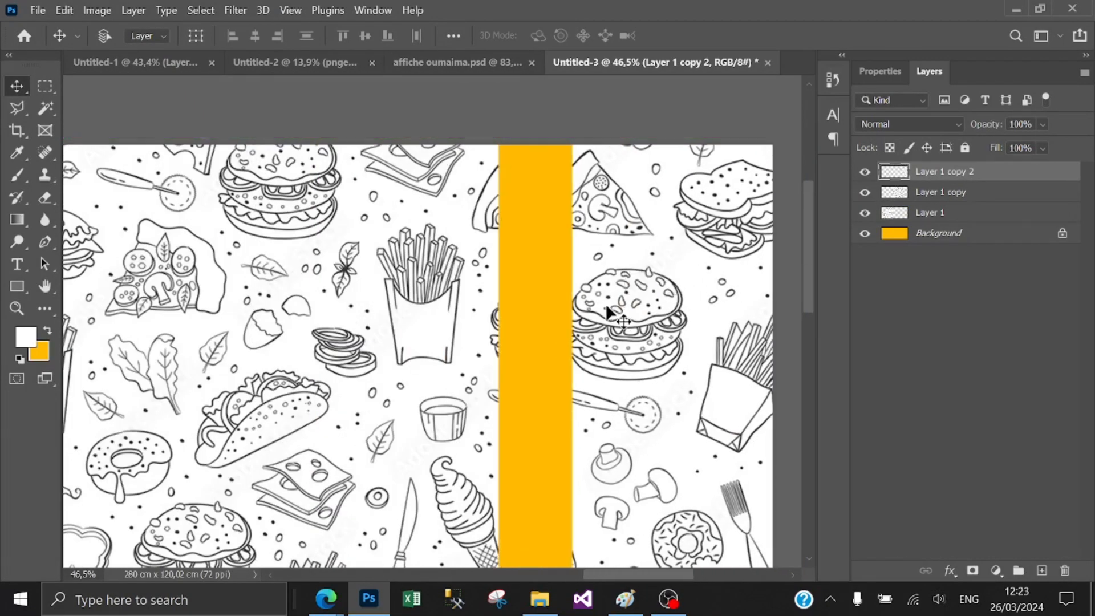
scroll(553, 293, "up", 3)
left_click_drag(652, 265, 524, 297)
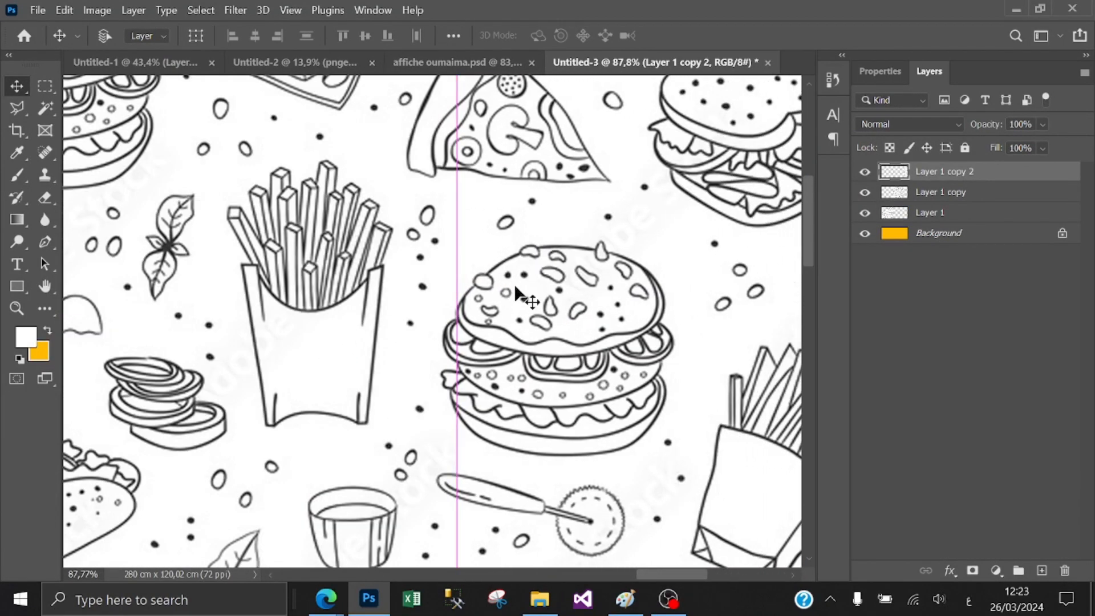
scroll(504, 313, "up", 2)
scroll(503, 310, "down", 8)
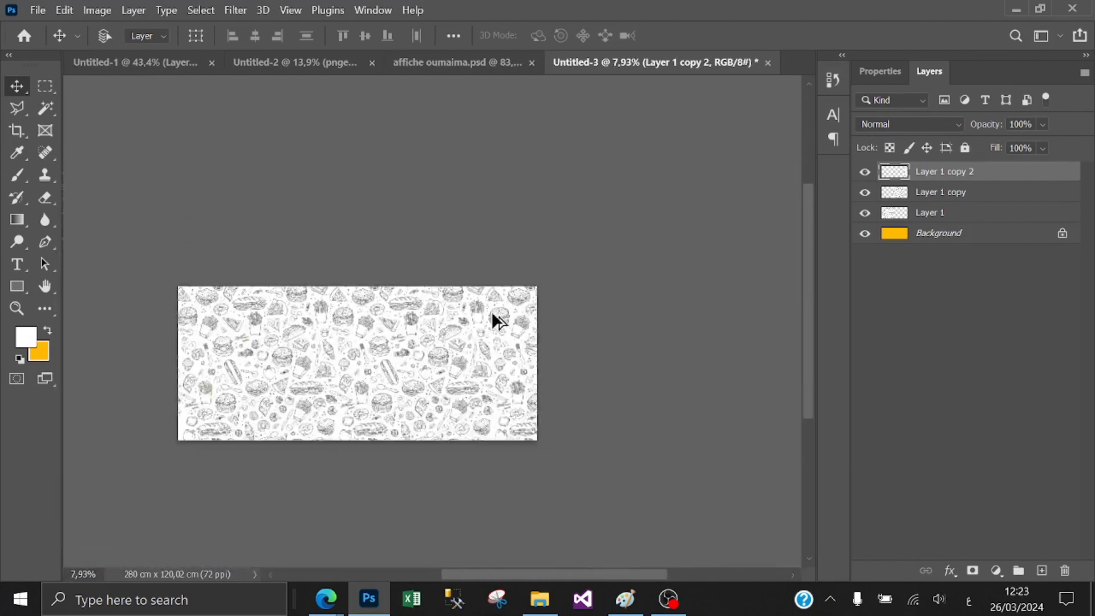
Step: Group the three food pattern layers and convert the group to a smart object
scroll(348, 339, "up", 2)
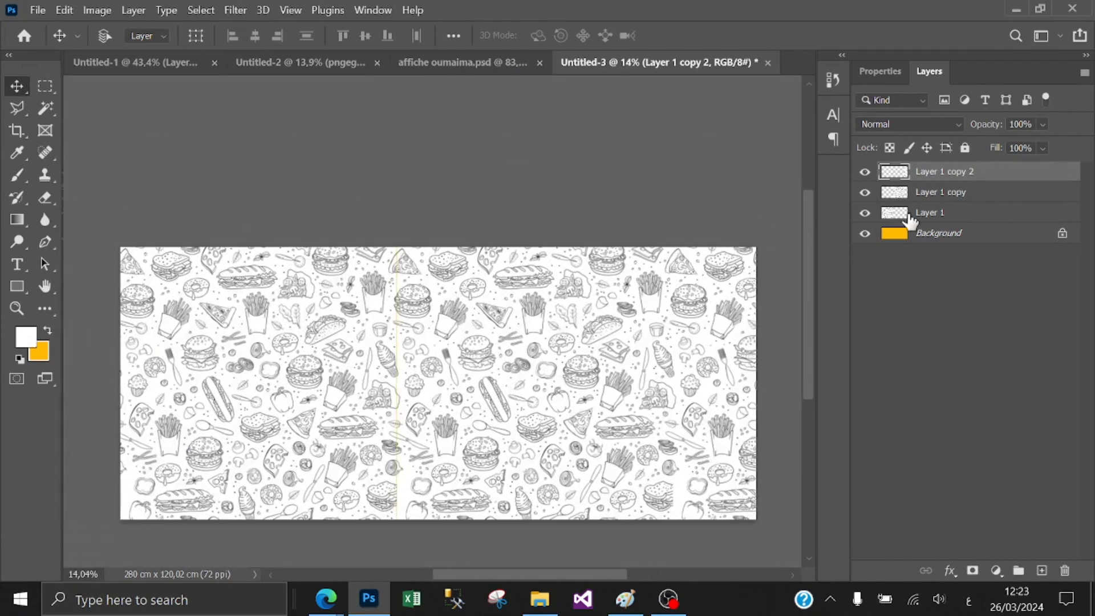
left_click(977, 200, "shift")
left_click(977, 220, "shift")
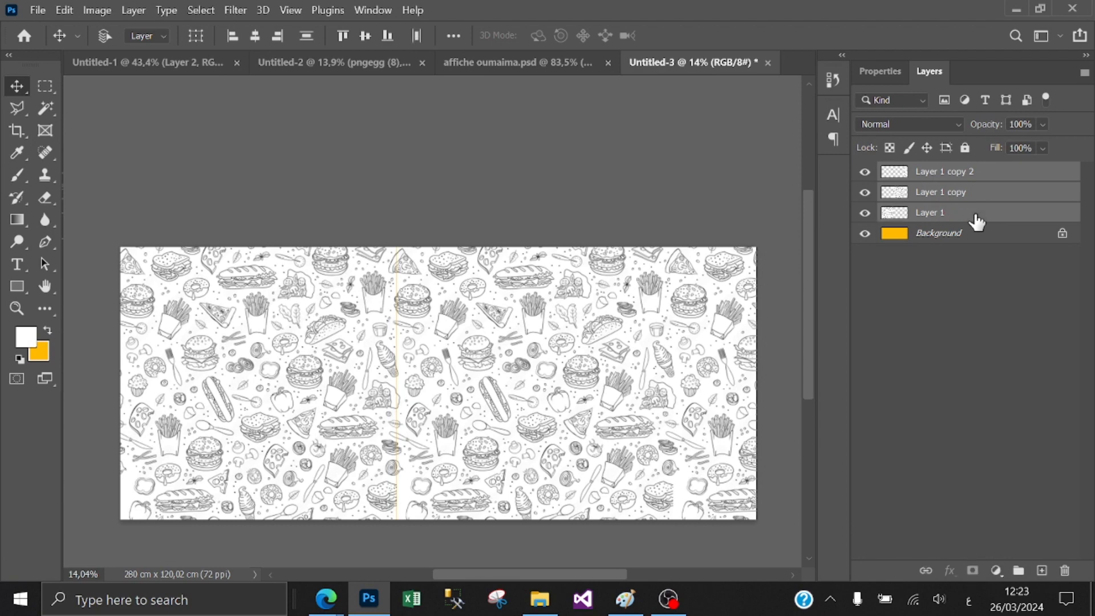
right_click(964, 185)
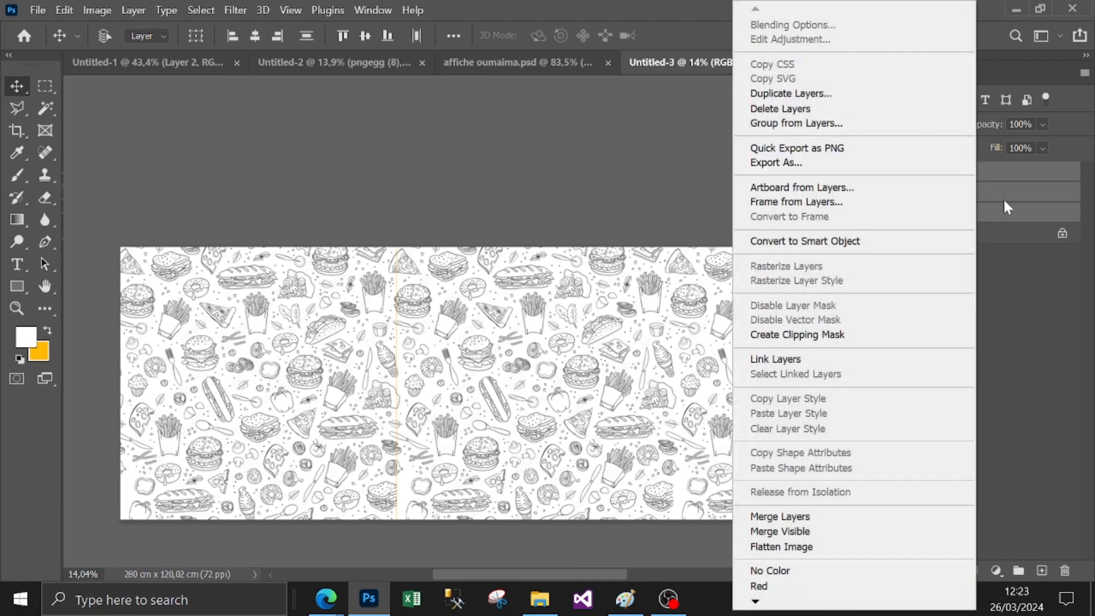
left_click(1030, 451)
left_click(1019, 571)
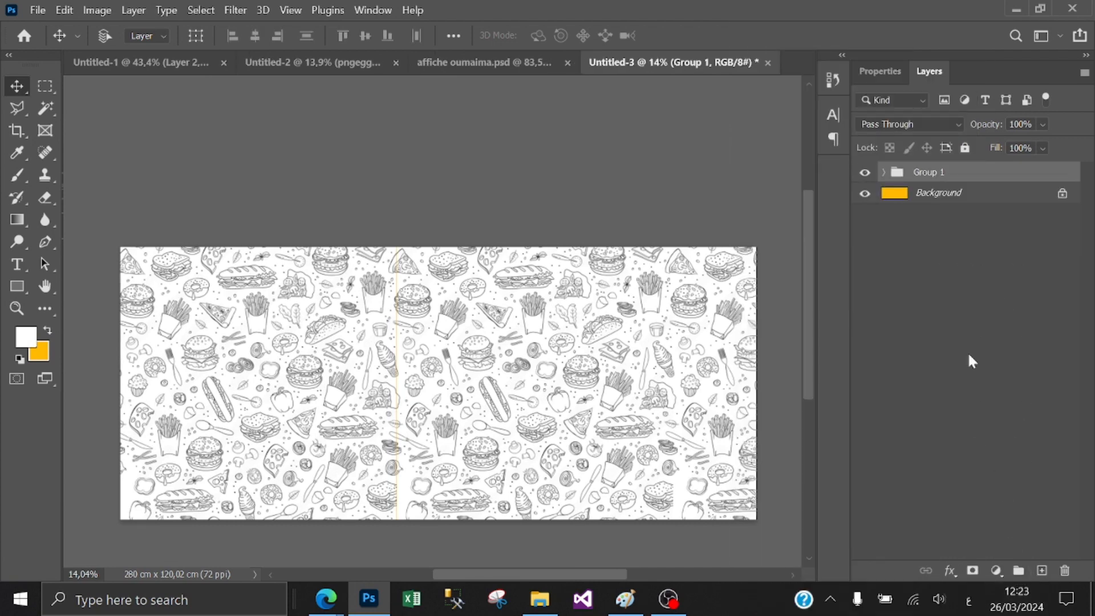
right_click(954, 177)
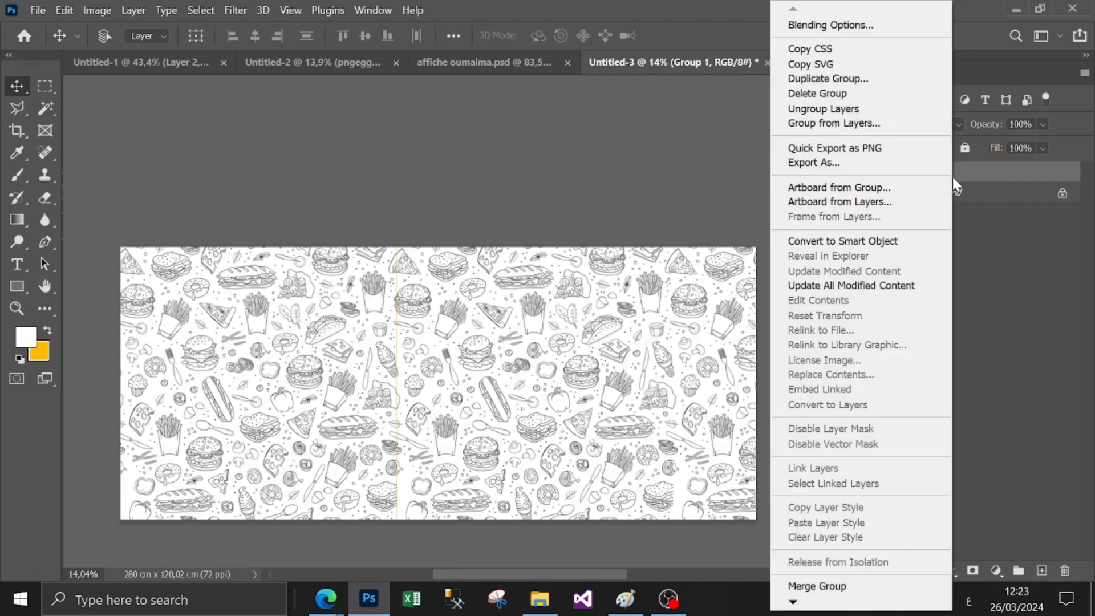
left_click(847, 241)
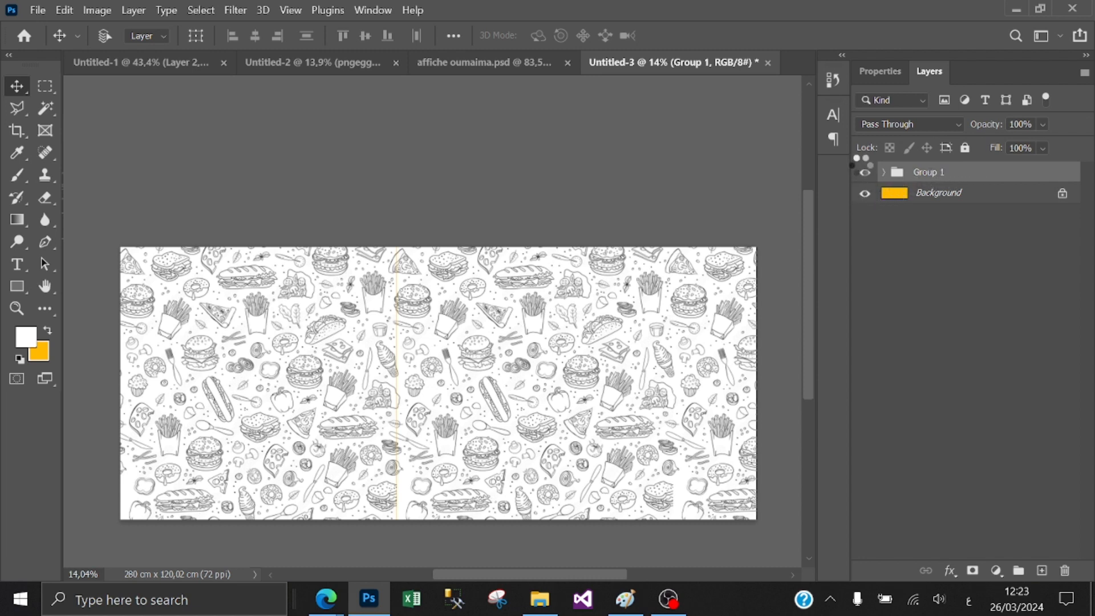
Step: Blend the pattern group into the yellow background with Linear Burn at 50% opacity
left_click(957, 123)
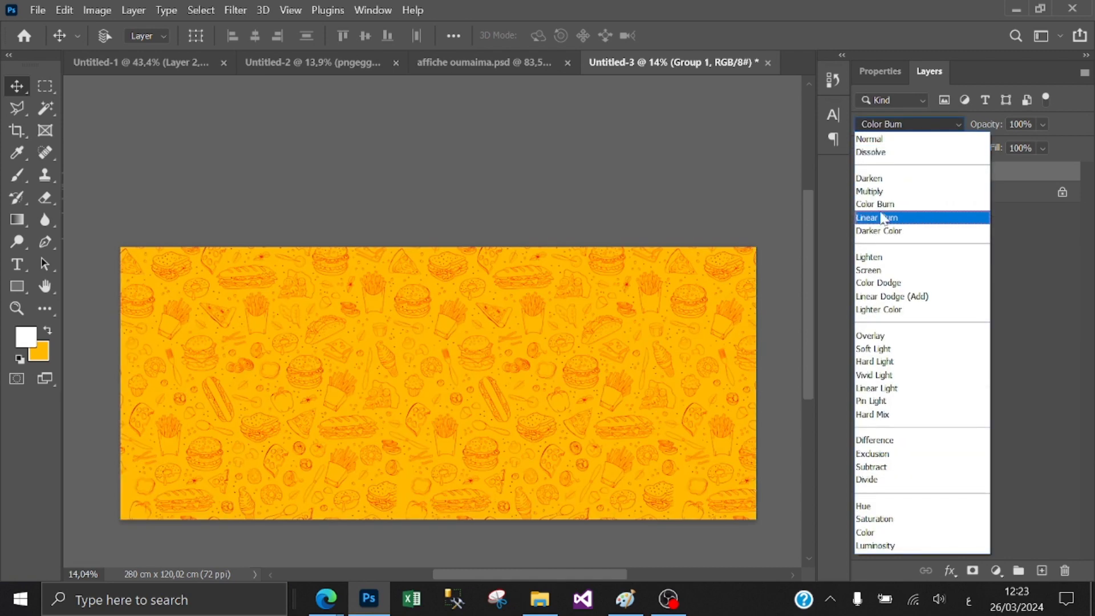
left_click(883, 218)
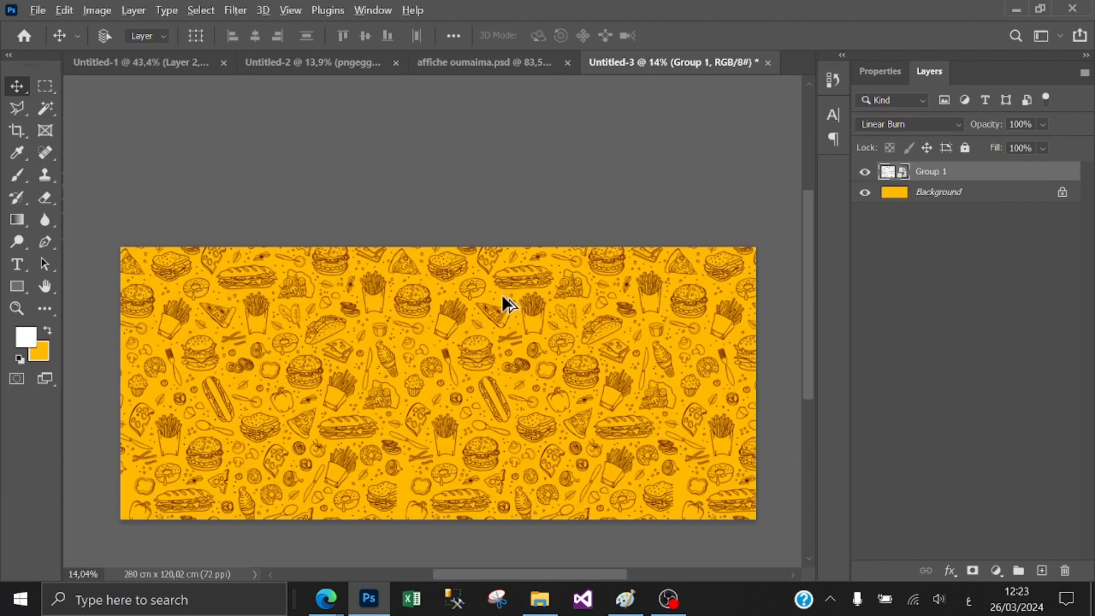
scroll(502, 294, "up", 5)
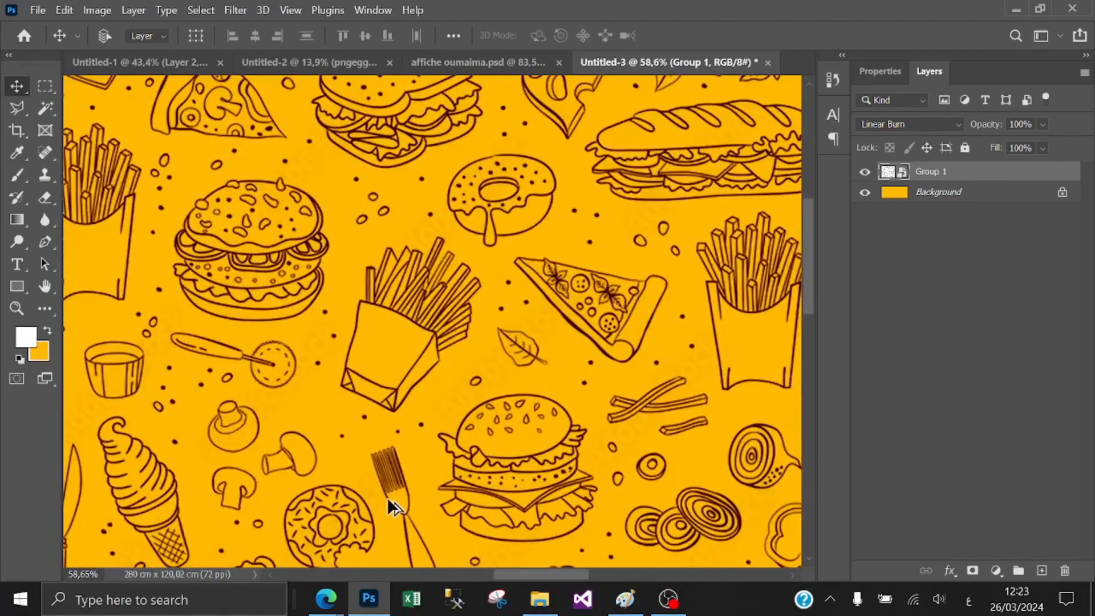
scroll(388, 497, "up", 1)
scroll(482, 200, "down", 6)
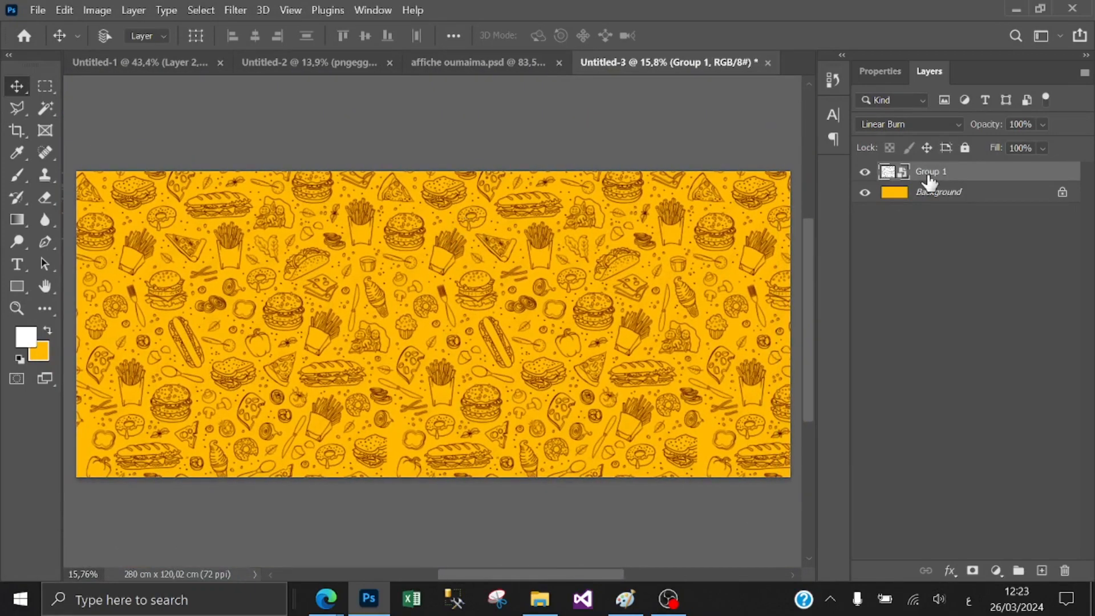
left_click_drag(977, 133, 986, 128)
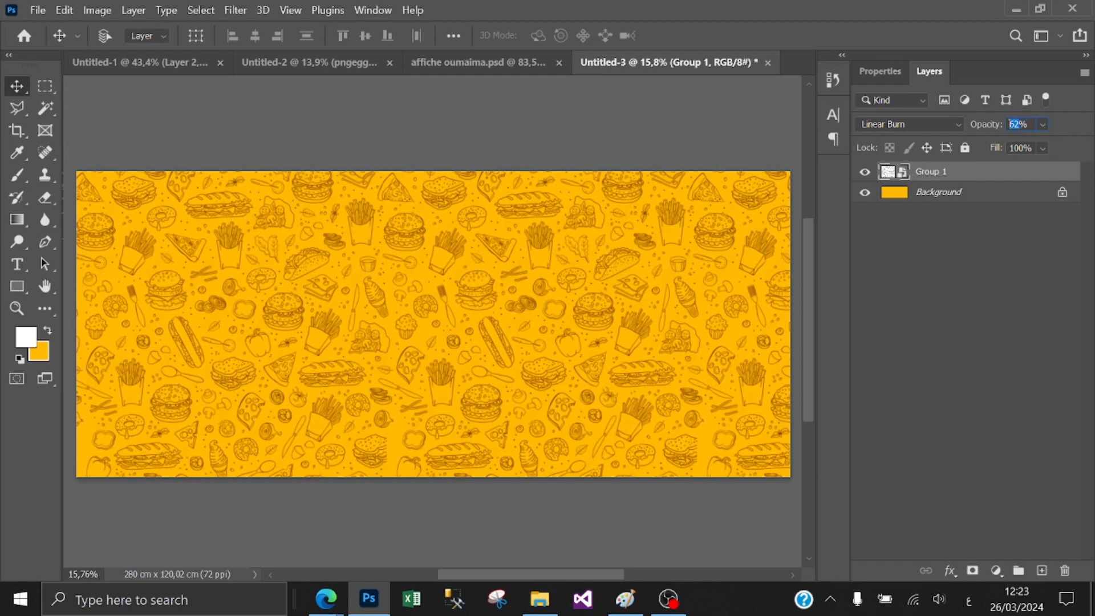
type("0")
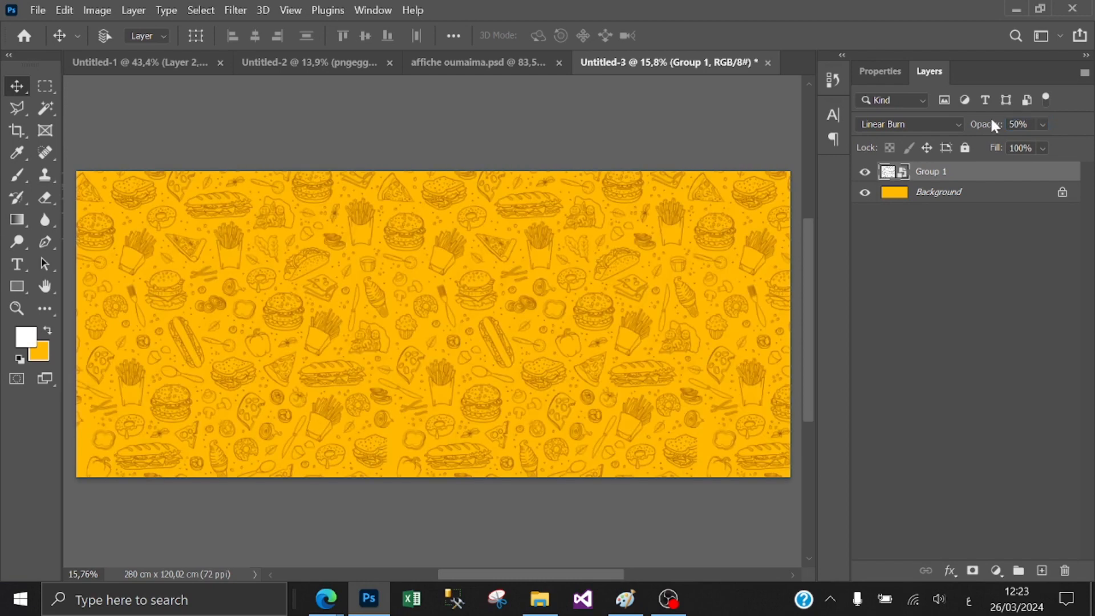
right_click(19, 293)
left_click(70, 300)
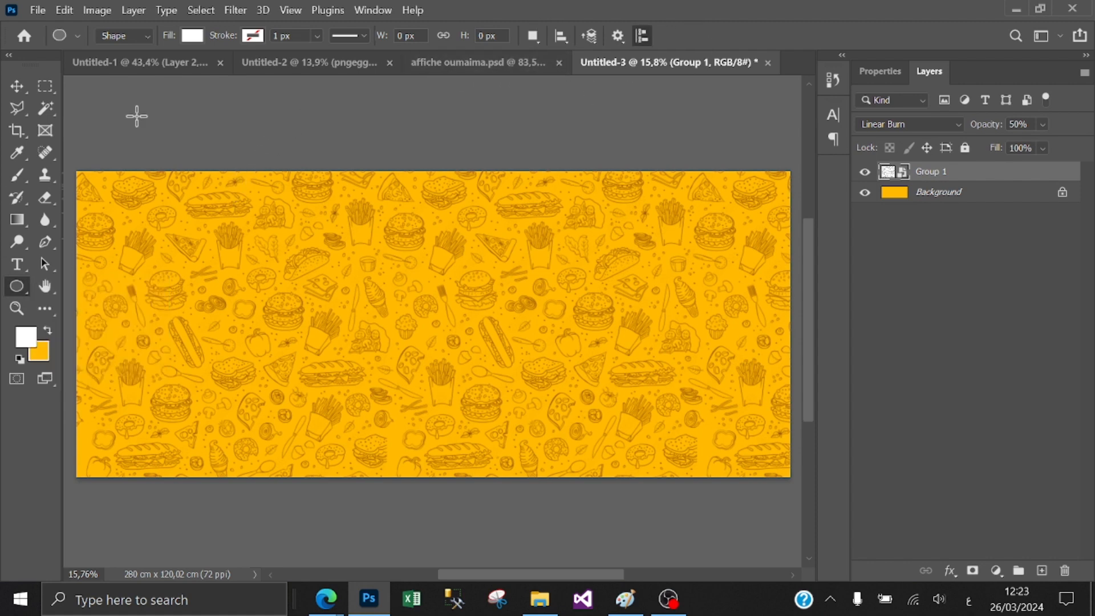
left_click_drag(326, 117, 485, 329)
key("ctrl+z")
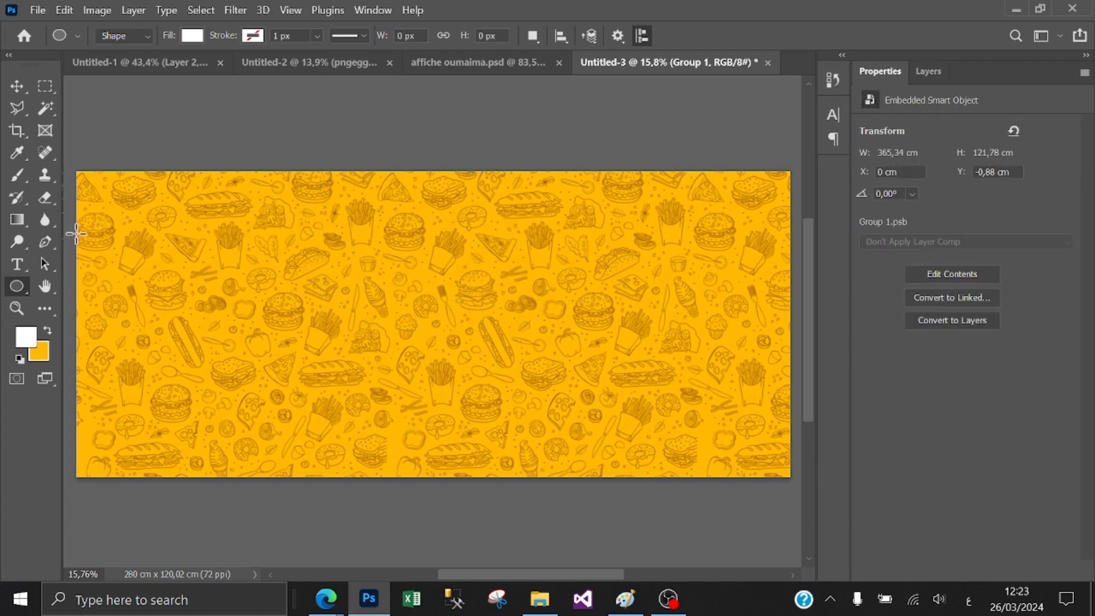
Step: Draw a white rectangle about 80 × 97 cm near the banner's middle, overlapping the canvas's upper edge
right_click(12, 291)
left_click(86, 283)
left_click_drag(317, 150, 520, 396)
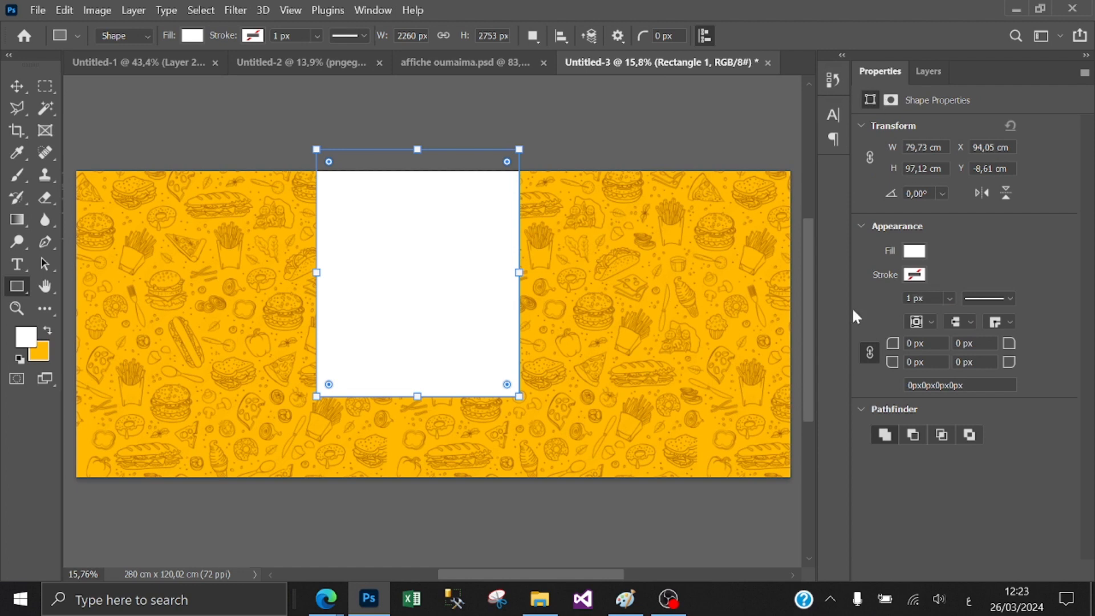
Step: Round all four corners of the white rectangle to 1130 px
left_click_drag(895, 346, 1091, 333)
left_click_drag(893, 345, 1031, 344)
mouse_move(894, 345)
left_mouse_down()
mouse_move(1090, 343)
mouse_move(890, 359)
left_mouse_up()
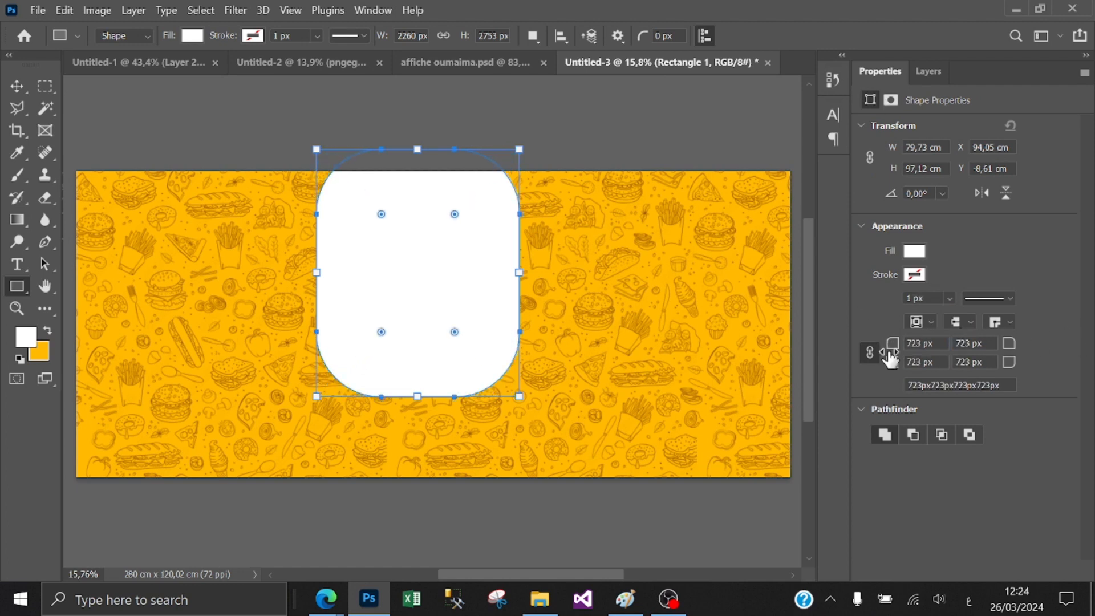
left_click_drag(963, 351, 955, 365)
left_click_drag(893, 345, 850, 342)
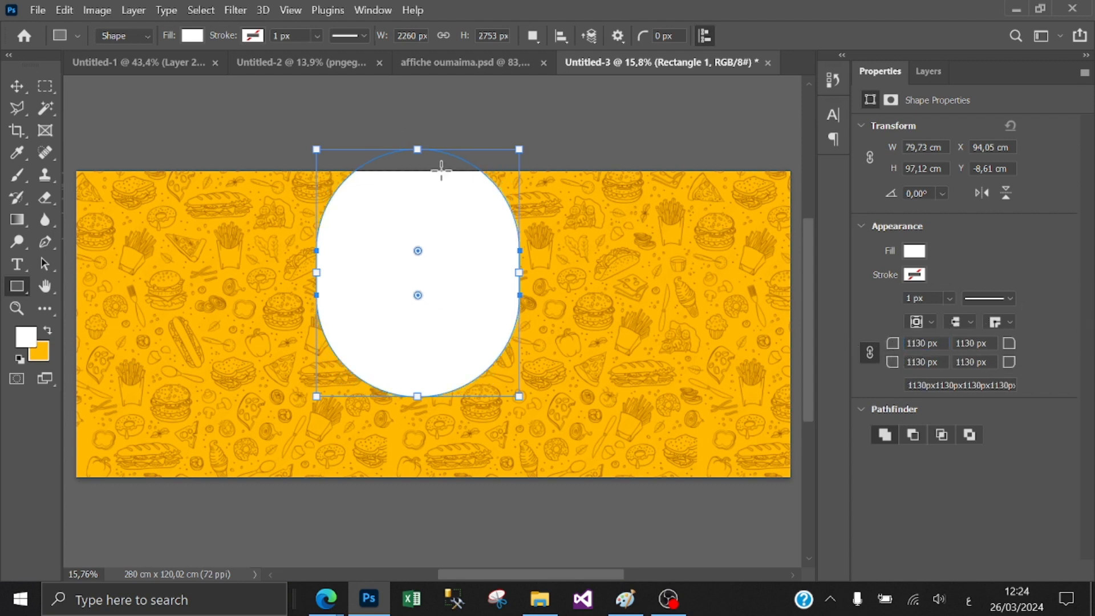
Step: Stretch the white shape upward beyond the canvas and centre it so it hangs from the banner's upper edge with a rounded lower end
left_click_drag(418, 145, 419, 75)
key("v")
left_click_drag(450, 285, 465, 257)
left_click(930, 72)
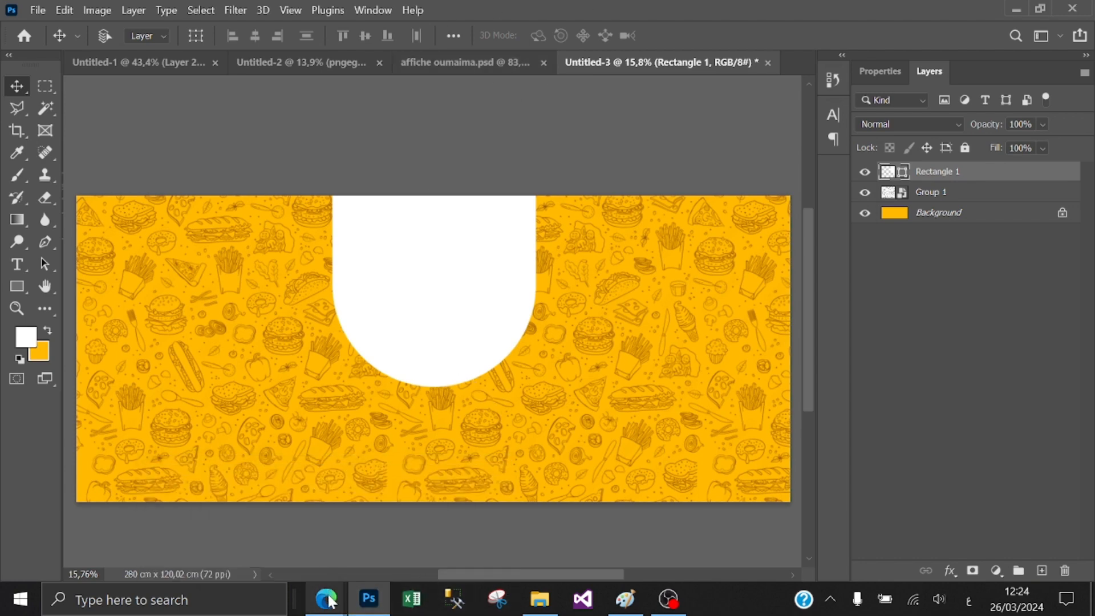
Step: Place the round restaurant logo image from the Downloads folder on the banner and scale it to 286.33%
left_click(539, 599)
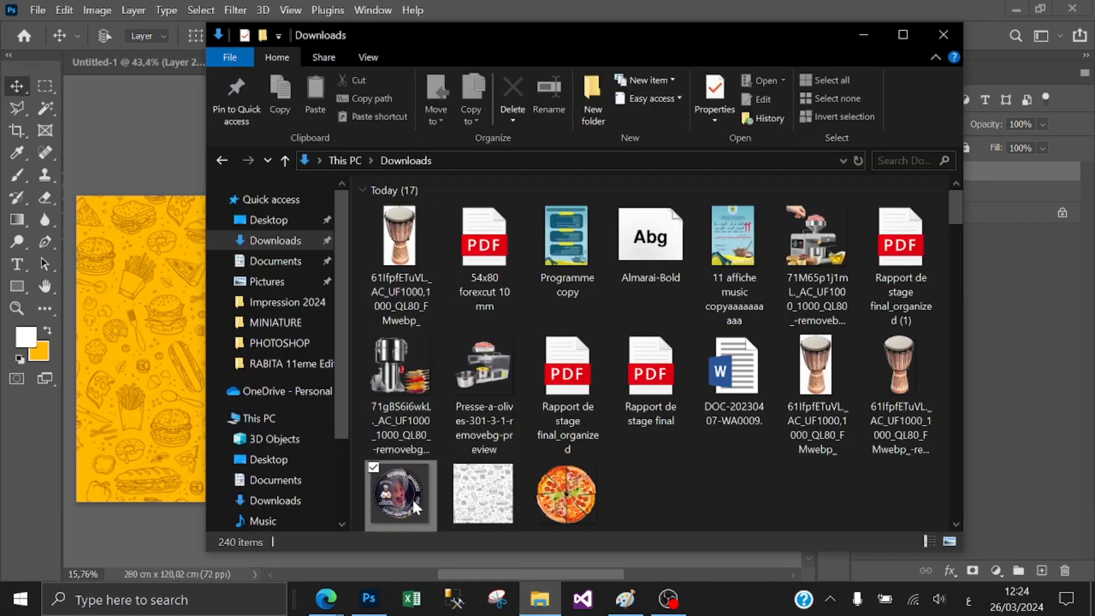
left_click_drag(415, 507, 306, 289)
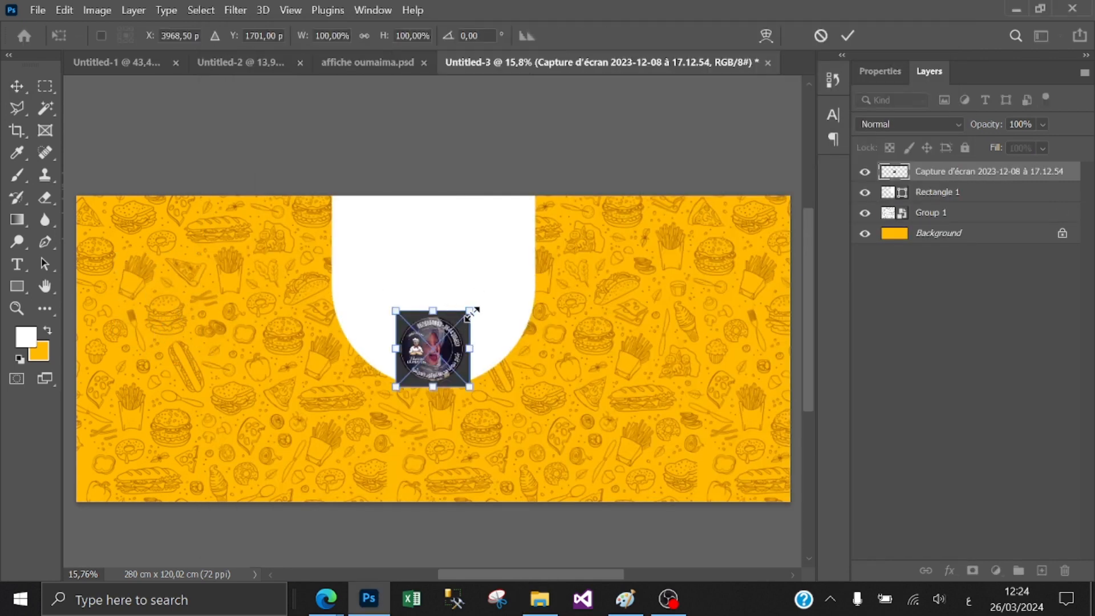
left_click_drag(470, 311, 568, 267)
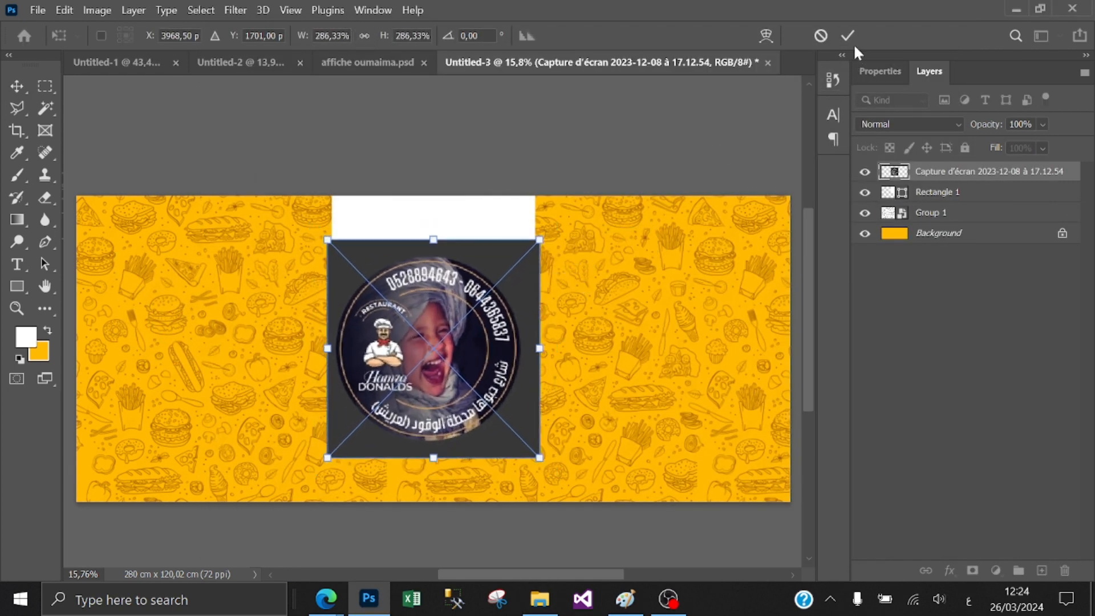
left_click(849, 36)
Step: Rasterize the logo layer and delete the dark background around the circle using a Magic Wand selection
scroll(420, 335, "up", 2)
scroll(343, 256, "down", 2)
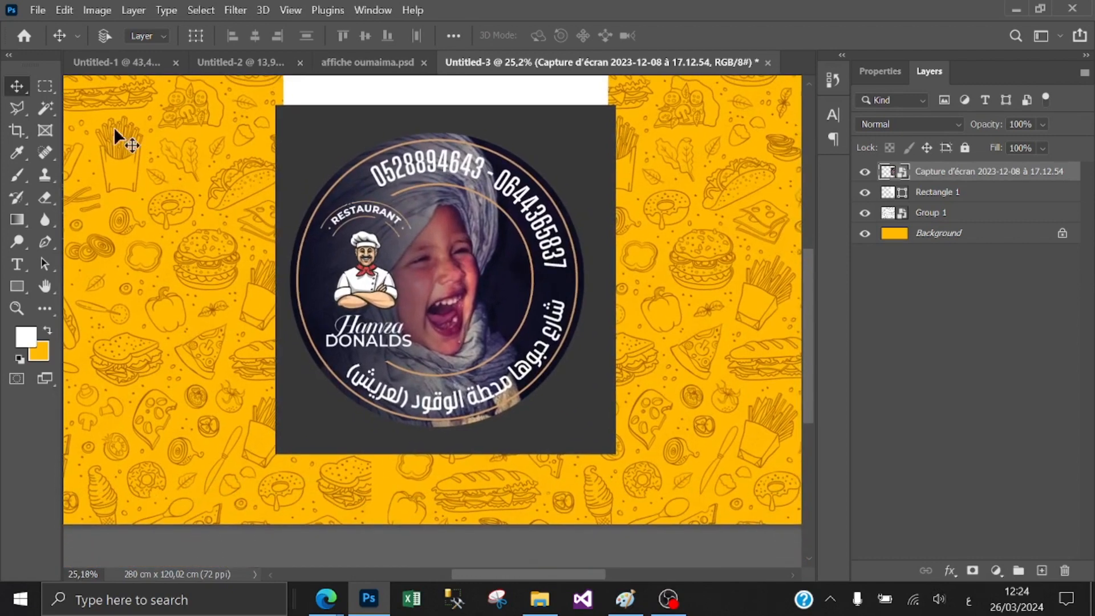
left_click(44, 109)
left_click(580, 166)
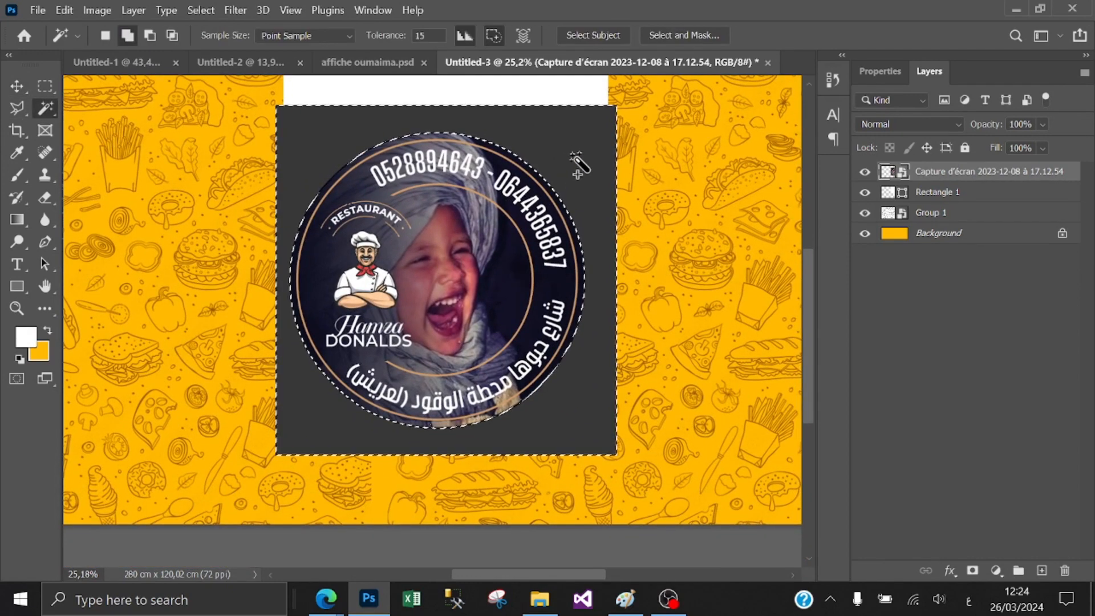
key("Delete")
left_click(577, 246)
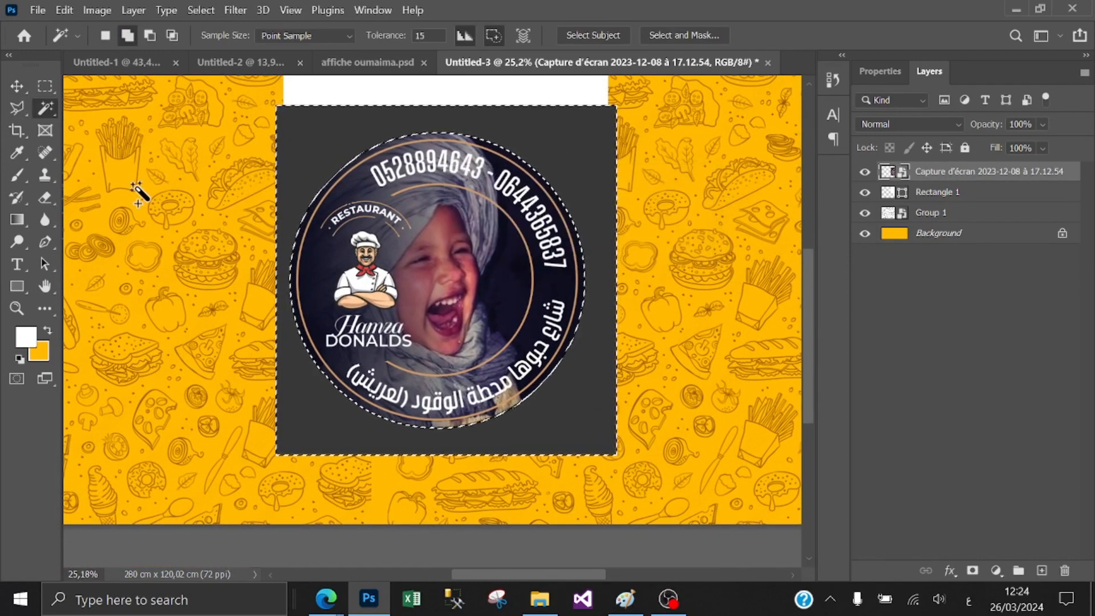
left_click(17, 175)
left_click(550, 146)
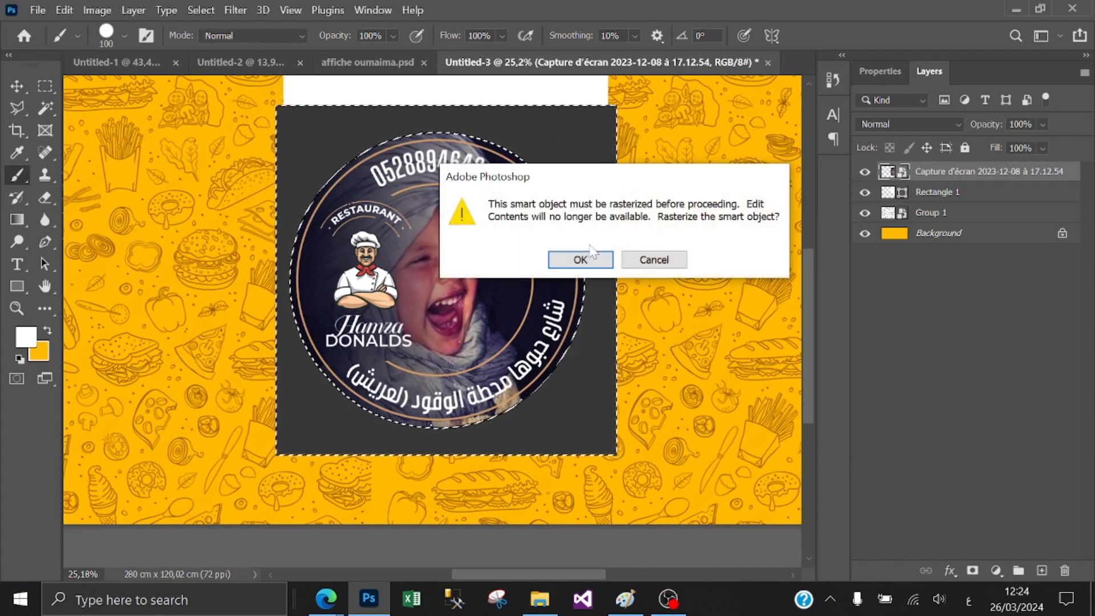
left_click(580, 258)
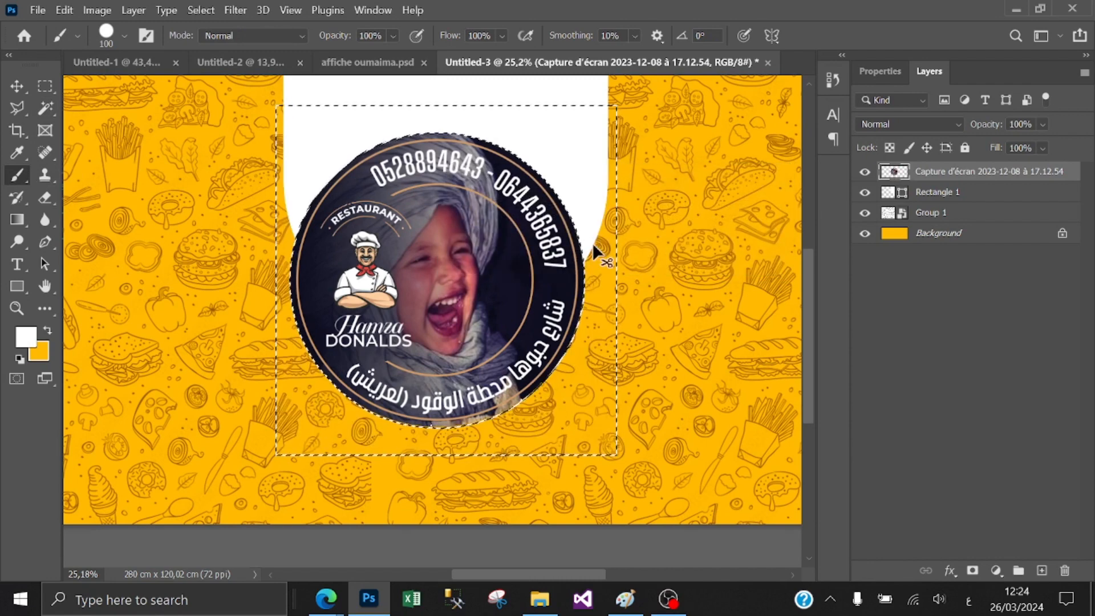
key("ctrl+d")
Step: Move the round logo up into the white shape, centred horizontally, and select the logo and shape layers together
scroll(542, 166, "up", 3)
key("v")
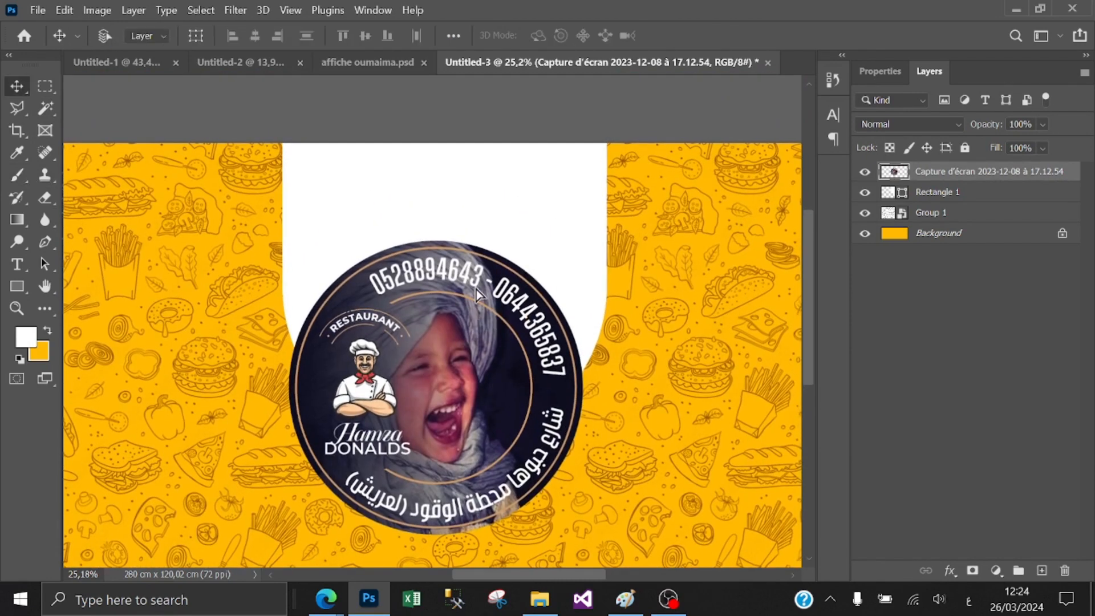
left_click_drag(456, 320, 465, 224)
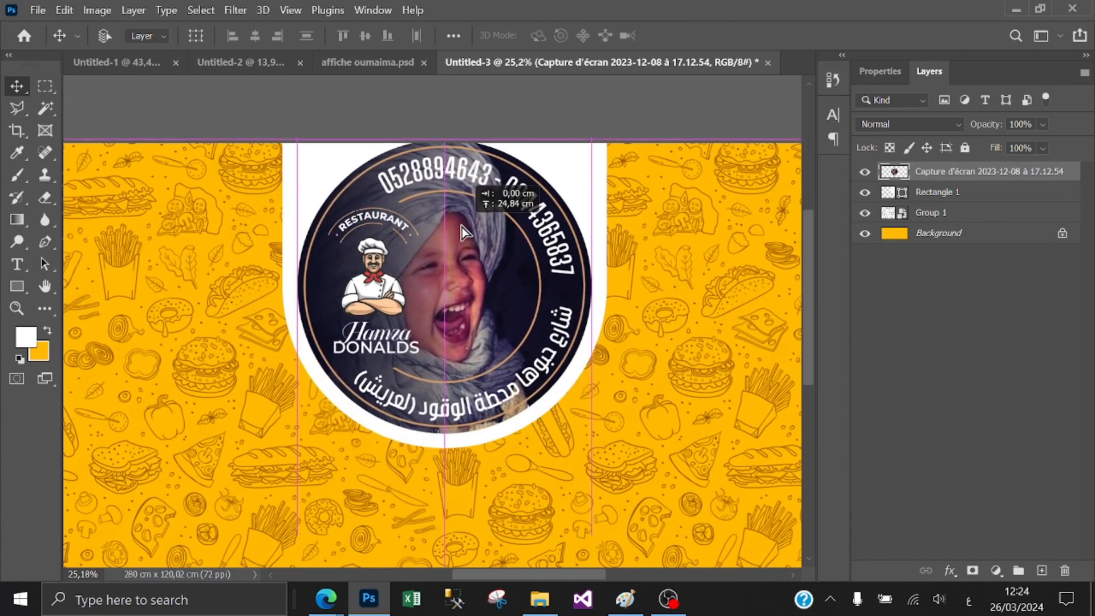
left_click(957, 197)
key("ctrl+t")
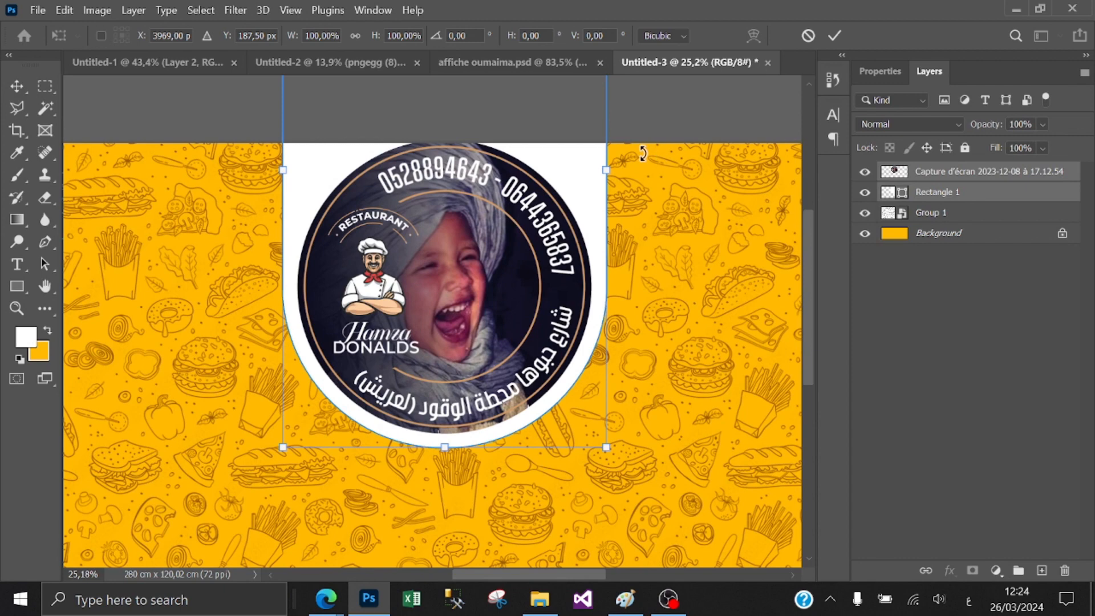
left_click(603, 159, "alt")
left_click_drag(609, 165, 602, 164)
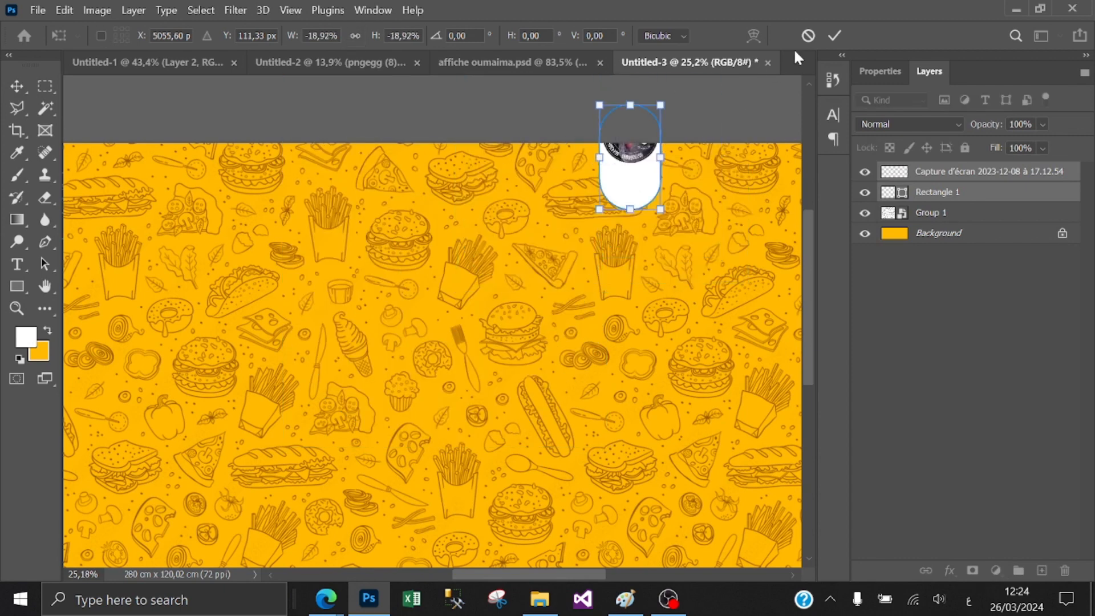
key("ctrl+w")
left_click(654, 250)
left_click(808, 36)
Step: Scale the logo and the white shape together to 81.38% about their centre and move both slightly down
key("ctrl+t")
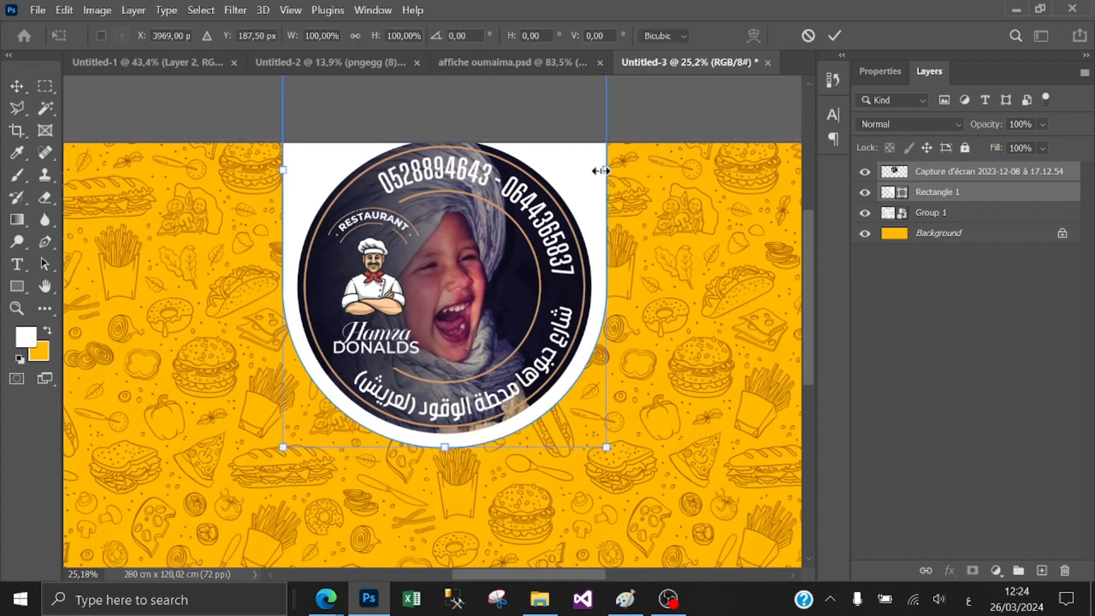
left_click_drag(603, 170, 576, 170)
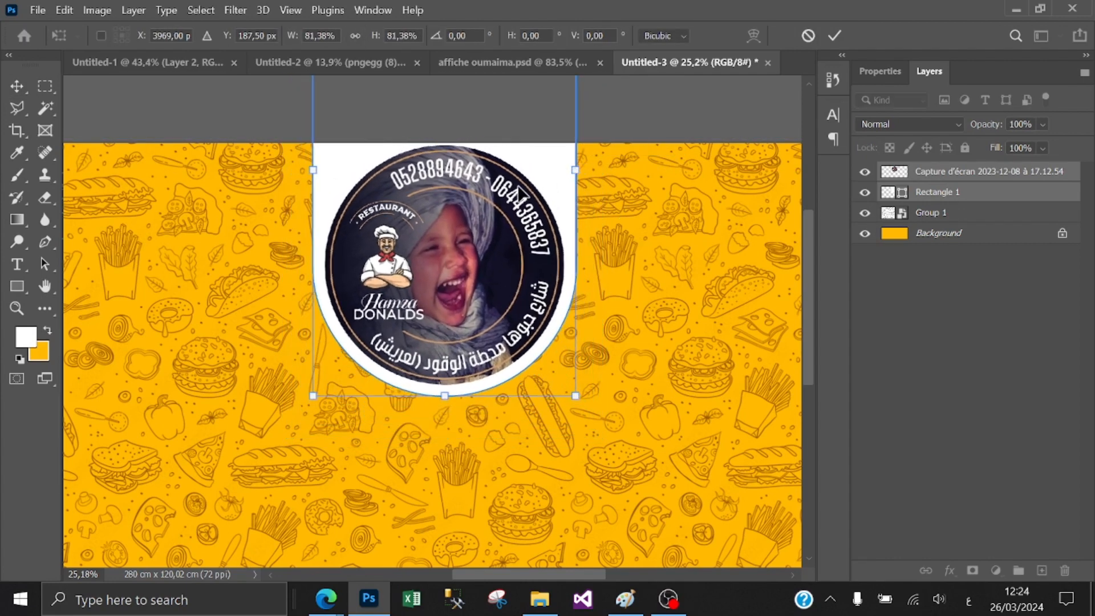
left_click_drag(521, 193, 528, 213)
scroll(518, 213, "down", 3)
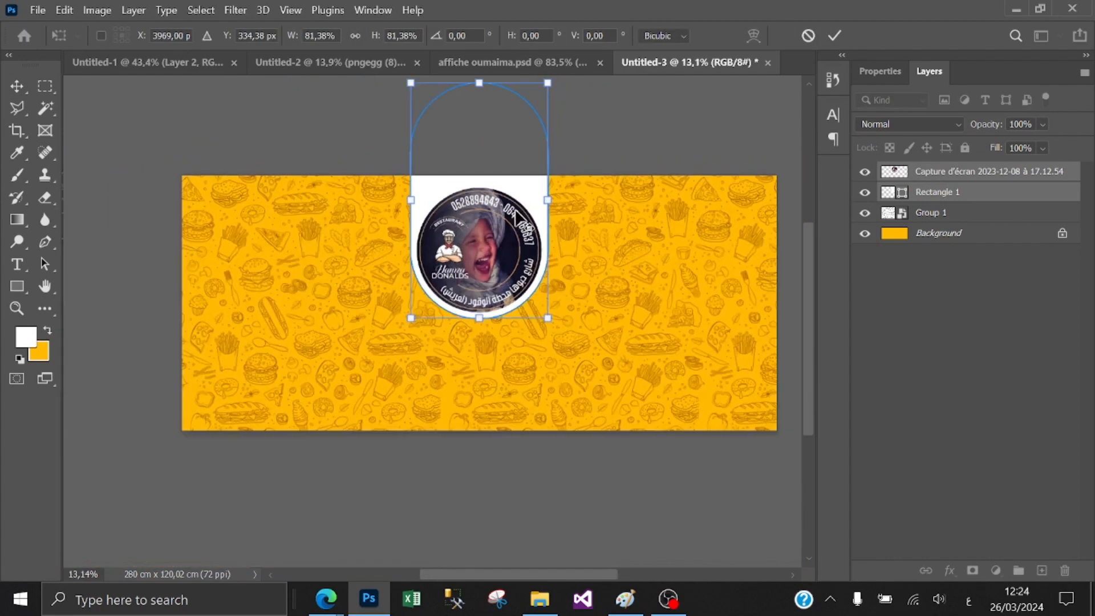
left_click(836, 36)
Step: Duplicate the white rounded shape and place the copy centred under the logo, rising from the banner's lower edge
left_click(963, 199)
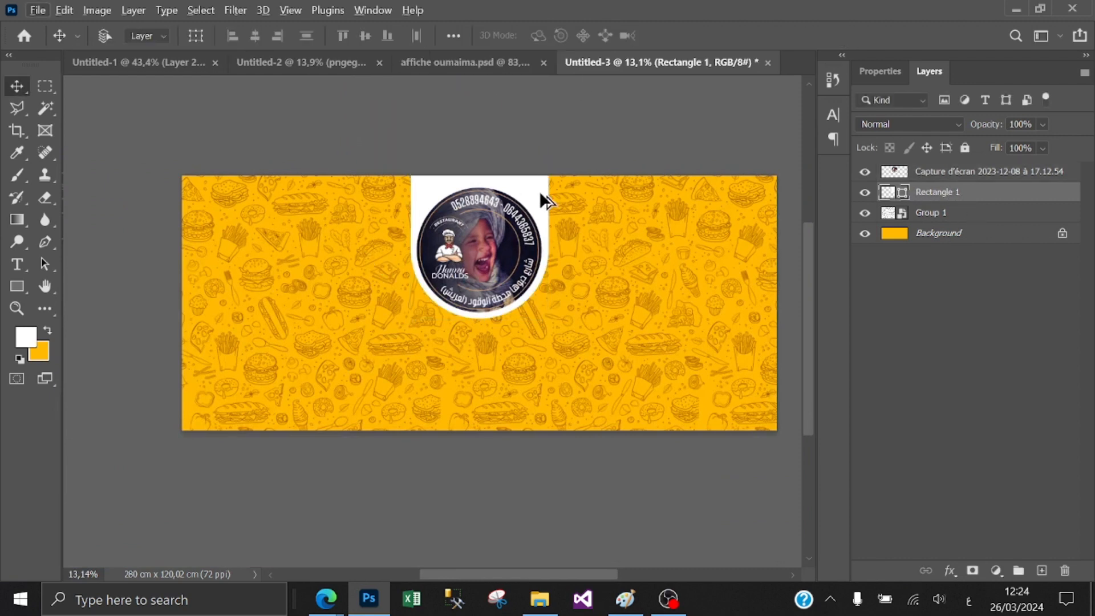
left_click_drag(540, 193, 516, 445)
left_click_drag(498, 368, 489, 357)
key("ctrl+w")
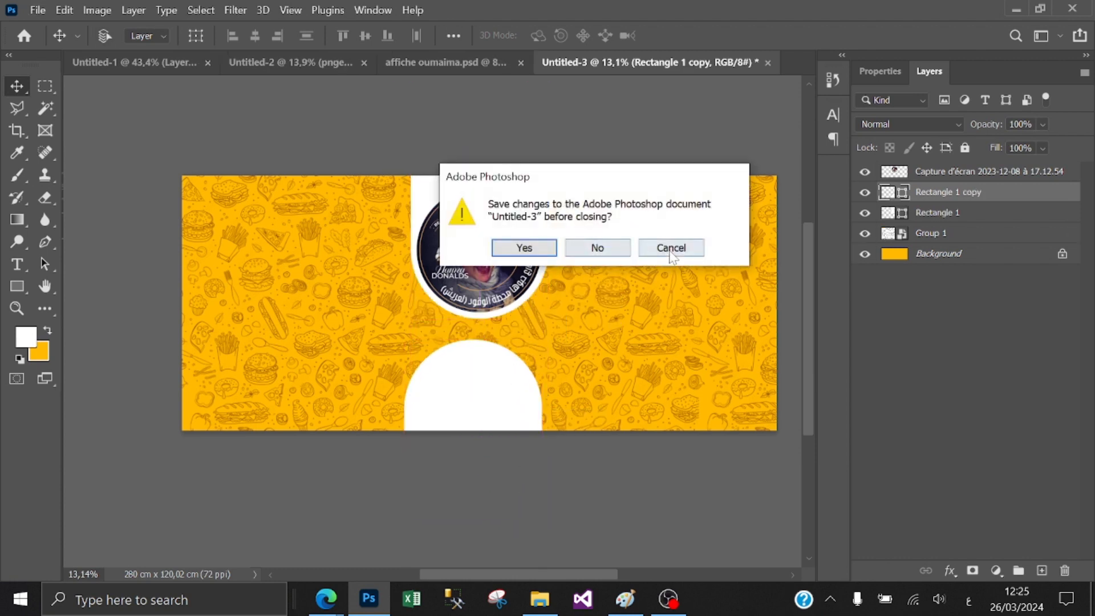
left_click(670, 251)
mouse_move(481, 392)
left_mouse_down()
mouse_move(497, 357)
mouse_move(488, 355)
mouse_move(491, 389)
left_mouse_up()
scroll(494, 388, "up", 3)
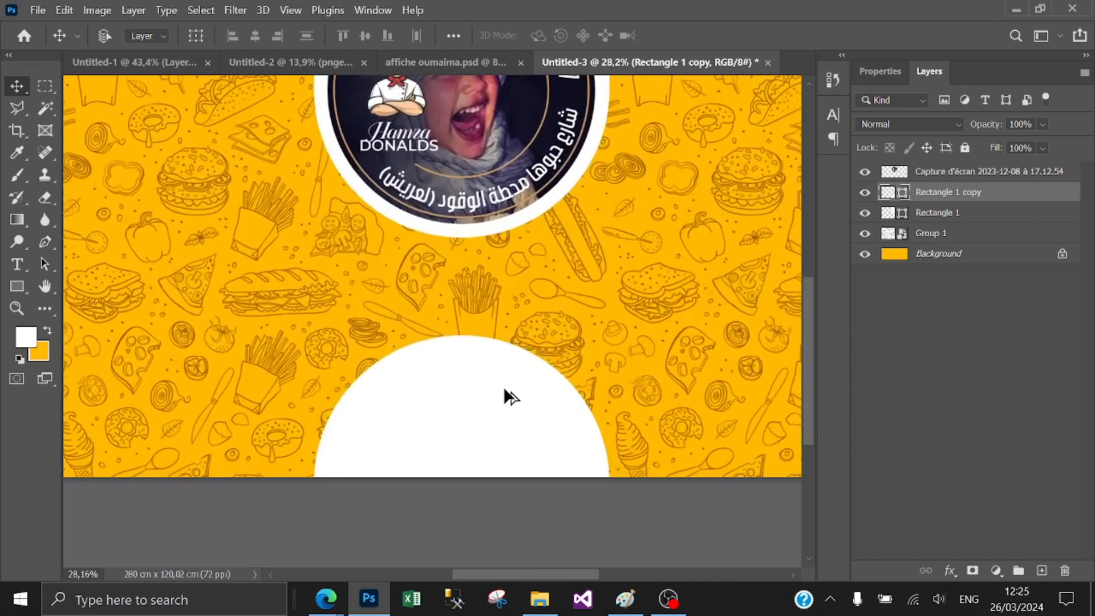
scroll(504, 387, "up", 2)
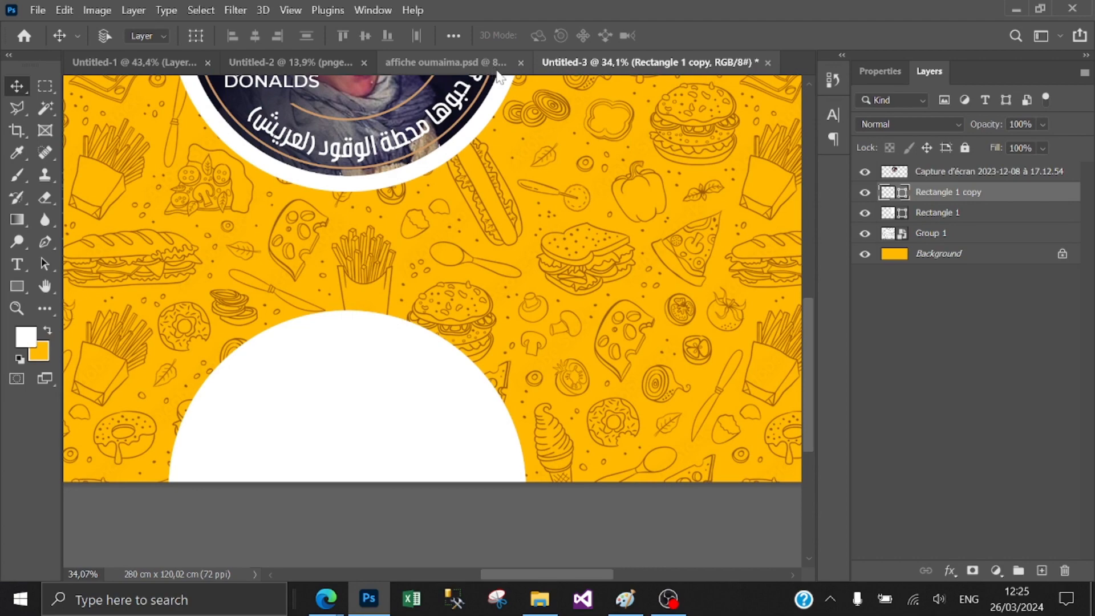
Step: Copy the HAMZA and Donalds text layers from the Untitled-2 document into Untitled-3, between the logo and the lower white shape
left_click(282, 62)
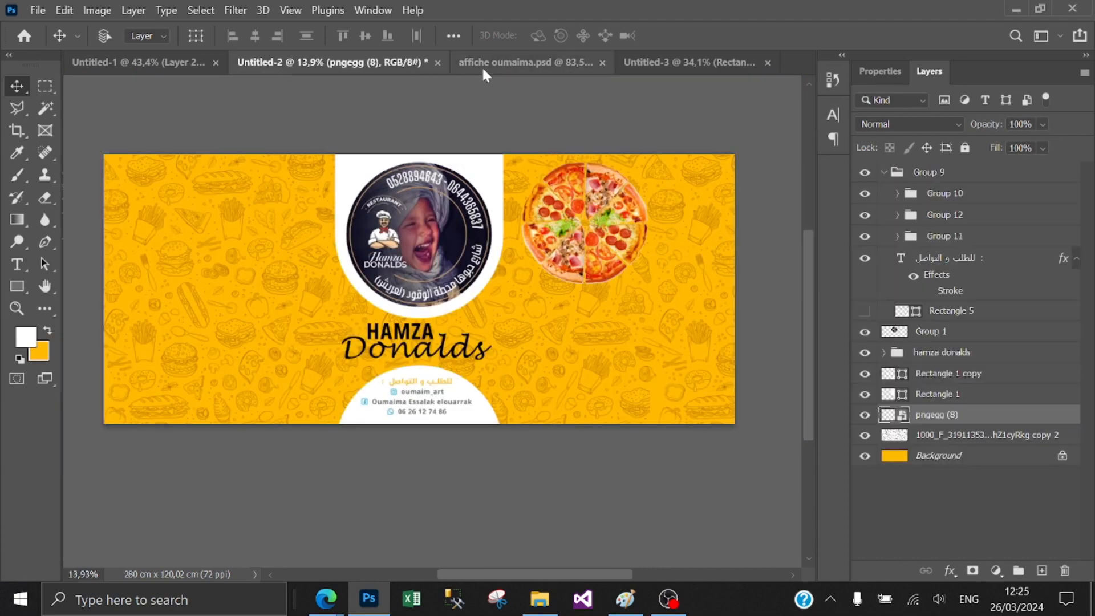
scroll(448, 317, "up", 5)
scroll(461, 469, "up", 4)
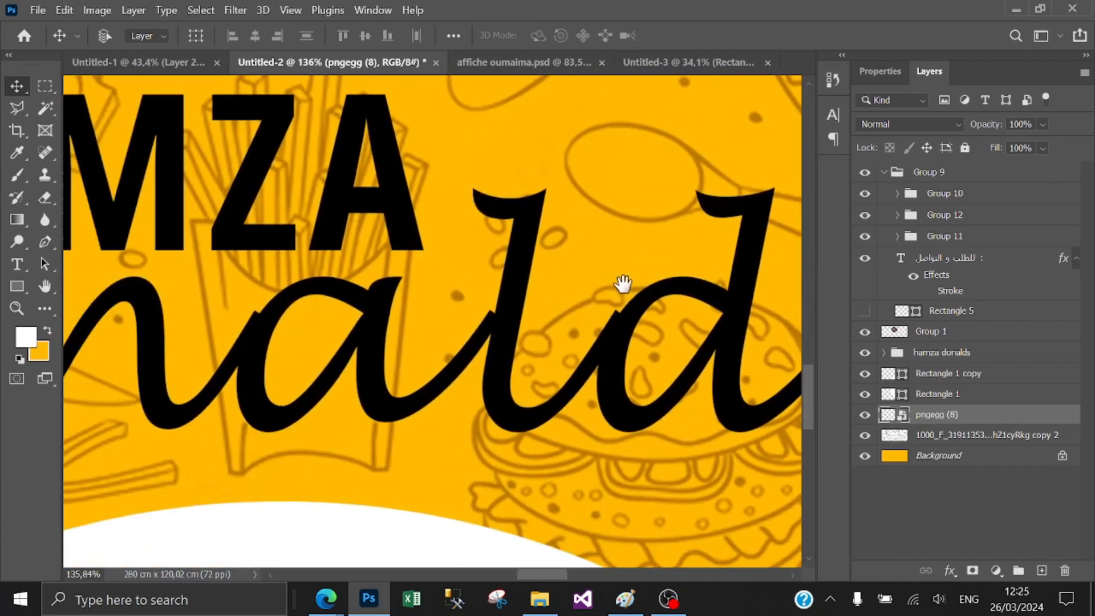
left_click(422, 228)
left_click(392, 302, "shift")
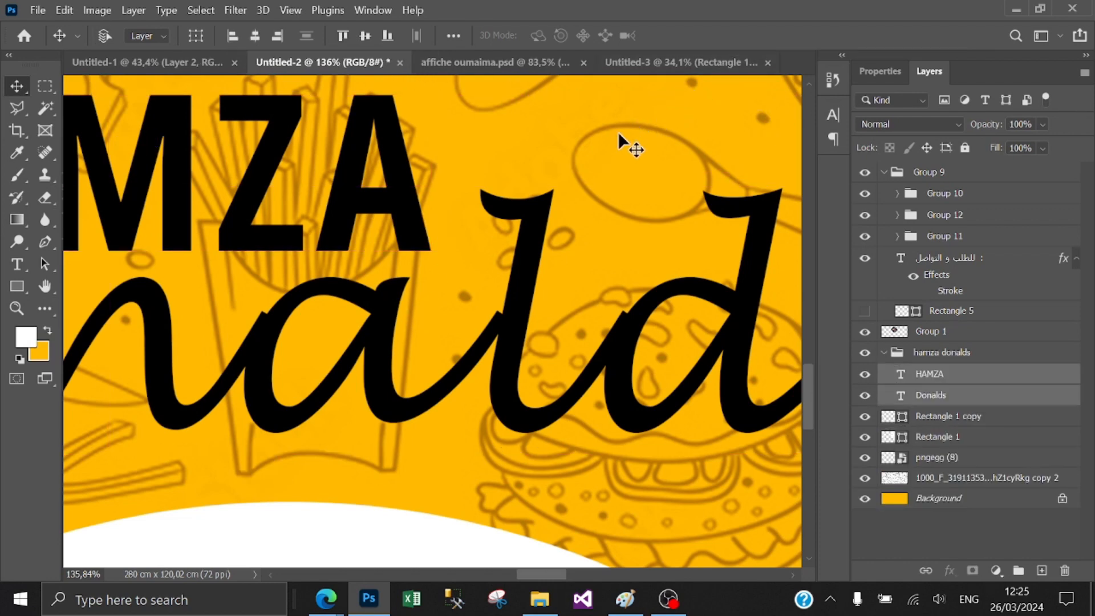
left_click_drag(556, 228, 354, 345)
Step: Scale the HAMZA Donalds text to 121.39% about its centre and keep it centred just under the logo
key("ctrl+t")
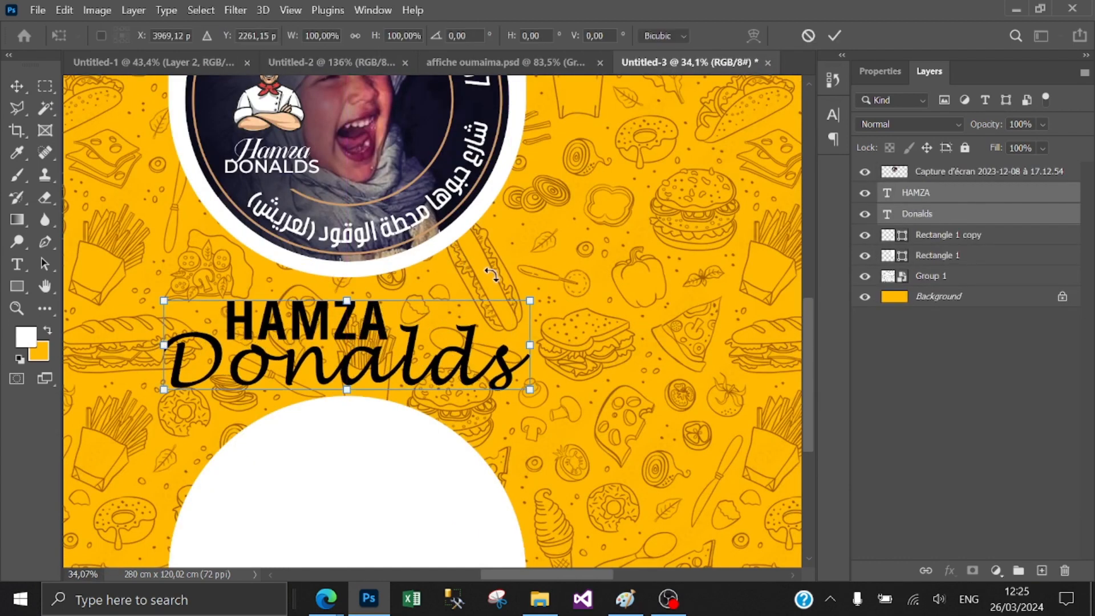
left_click_drag(532, 298, 570, 284)
left_click_drag(460, 323, 465, 303)
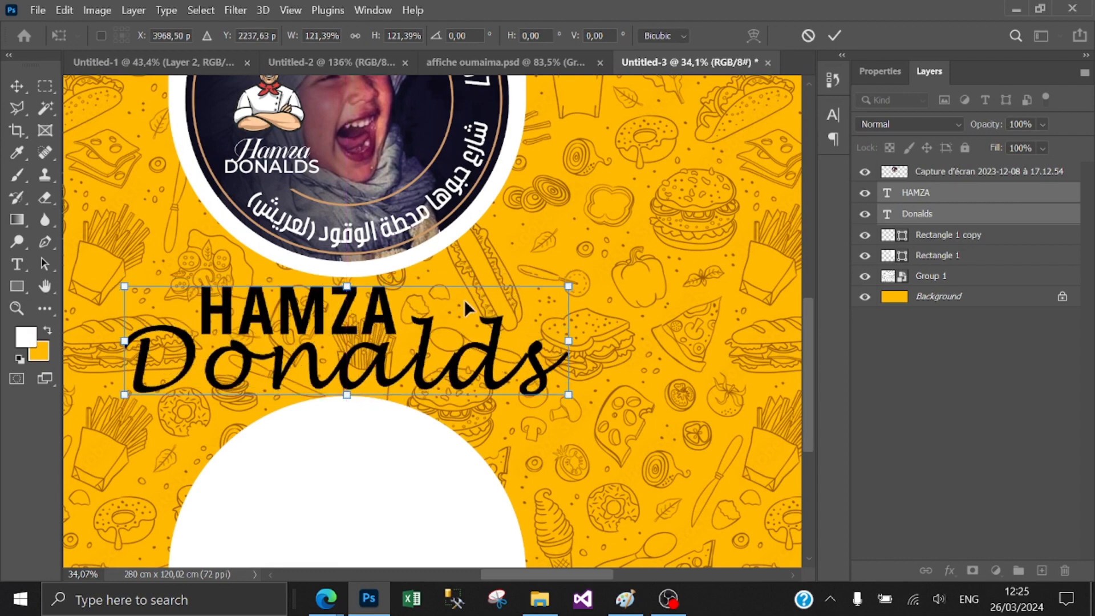
left_click(834, 37)
Step: Lower the bottom white shape along its vertical centre line and shift the HAMZA Donalds text slightly down
left_click(373, 474)
left_click_drag(378, 436, 530, 254)
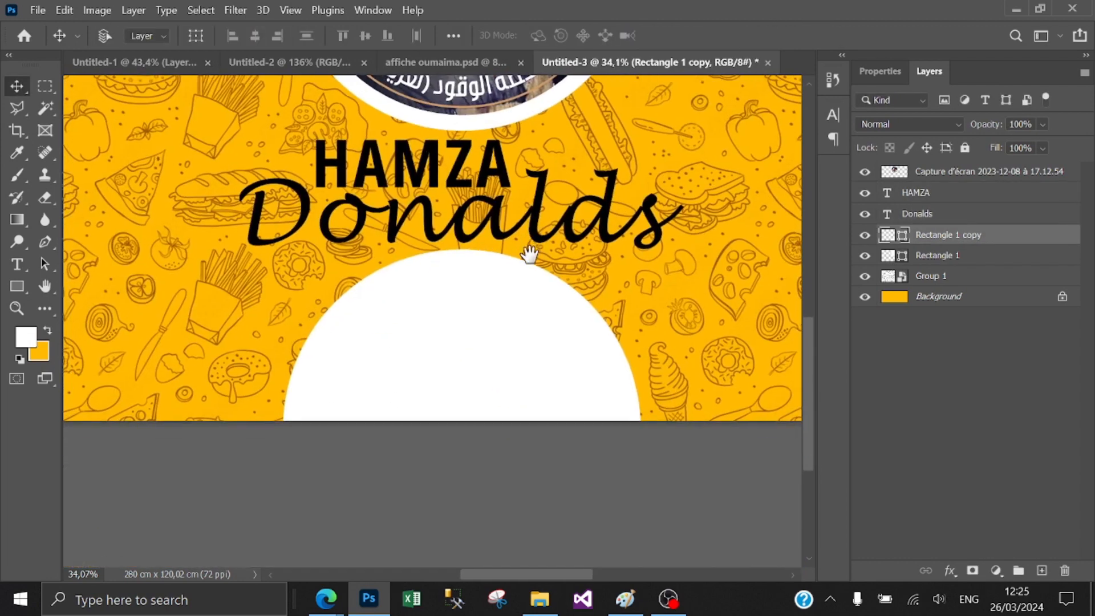
left_click_drag(467, 285, 466, 321)
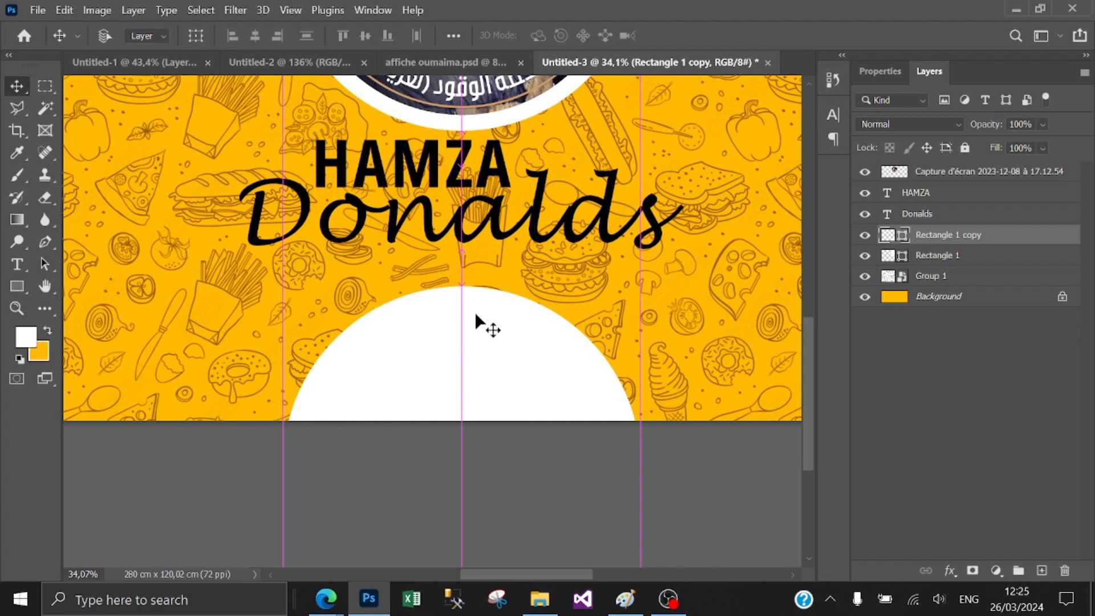
left_click(950, 212)
left_click(947, 194, "ctrl")
left_click_drag(530, 194, 524, 207)
Step: Set the opacity of the food pattern layer to 30%
left_click(687, 261)
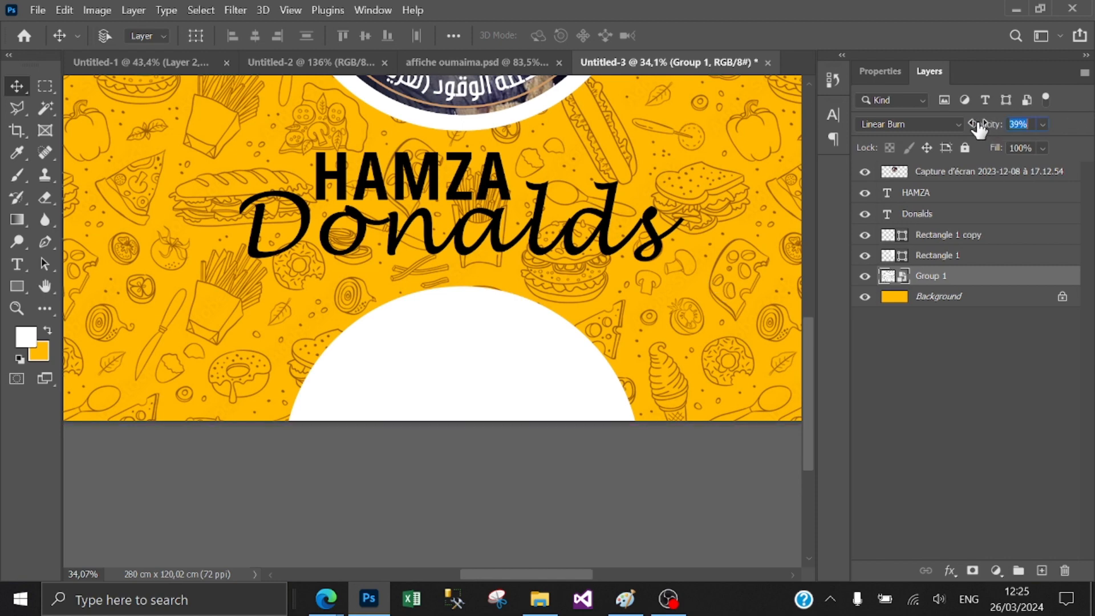
left_click_drag(980, 129, 991, 130)
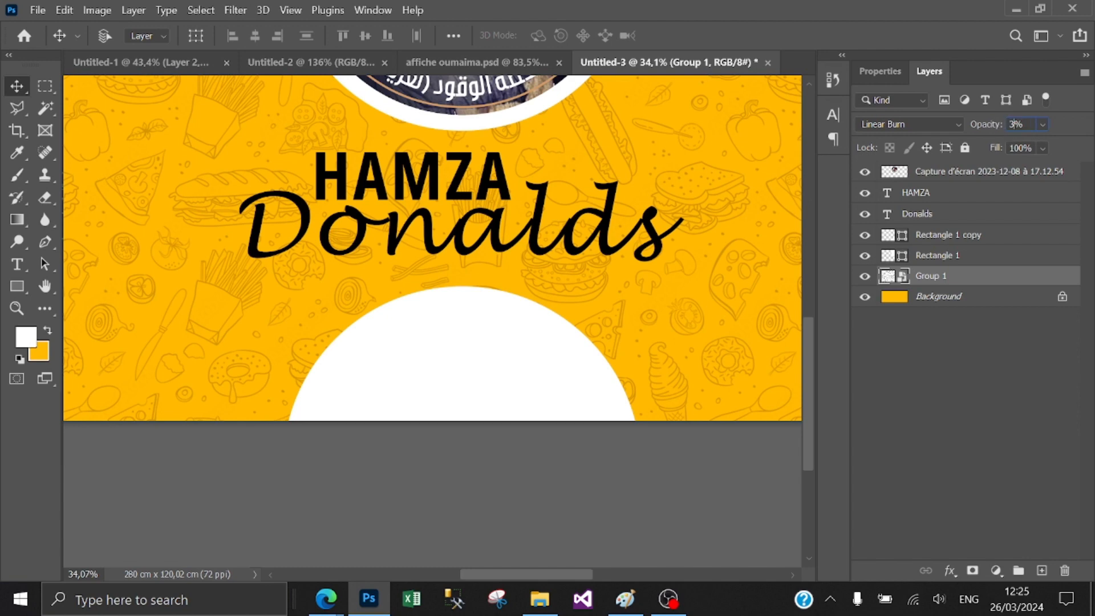
type("0")
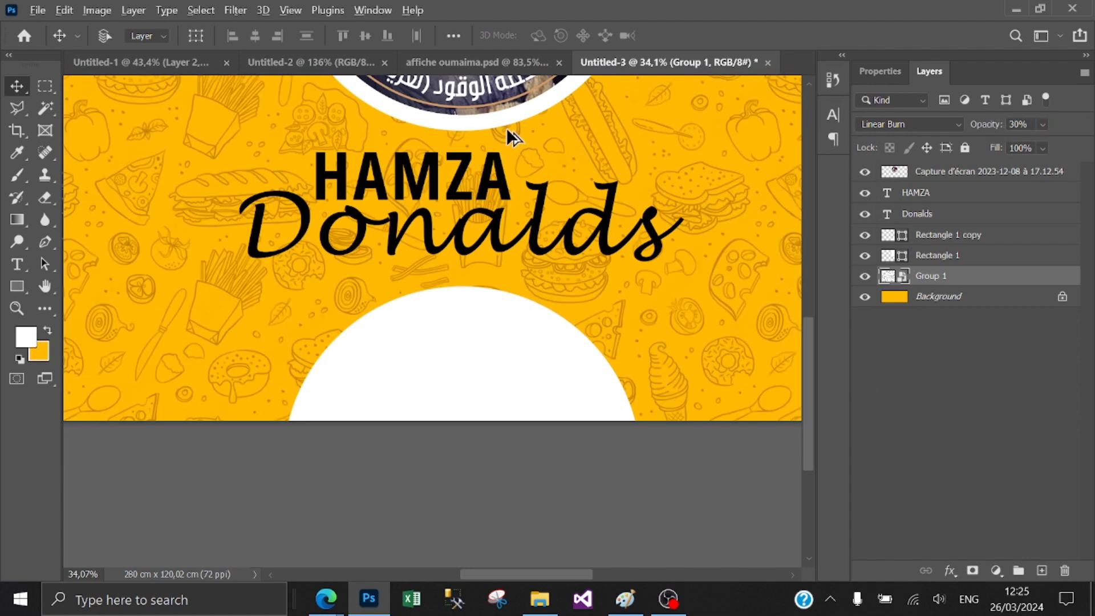
Step: Copy the contact details group (Group 9) from the Untitled-2 document into the Untitled-3 banner
scroll(542, 188, "down", 2)
left_click(477, 62)
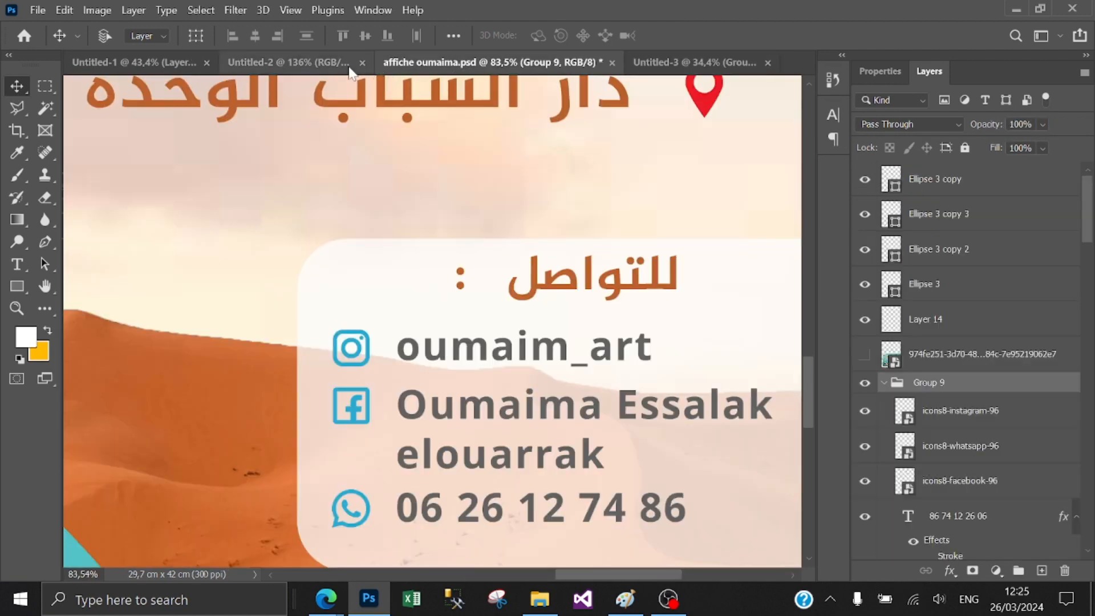
left_click(279, 60)
scroll(549, 359, "down", 5)
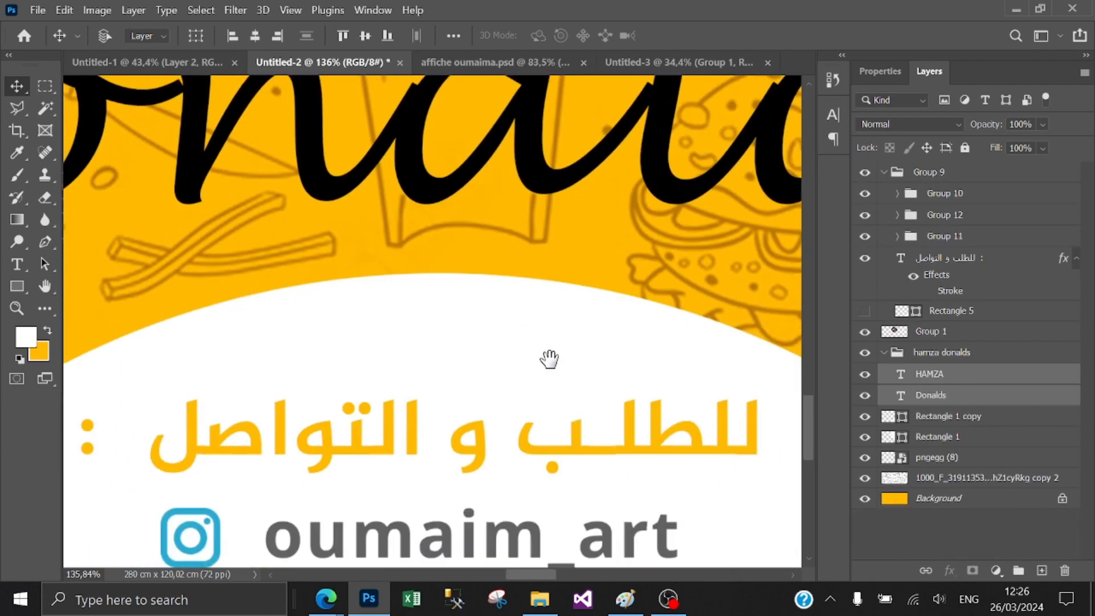
left_click_drag(503, 247, 485, 251)
left_click(591, 183)
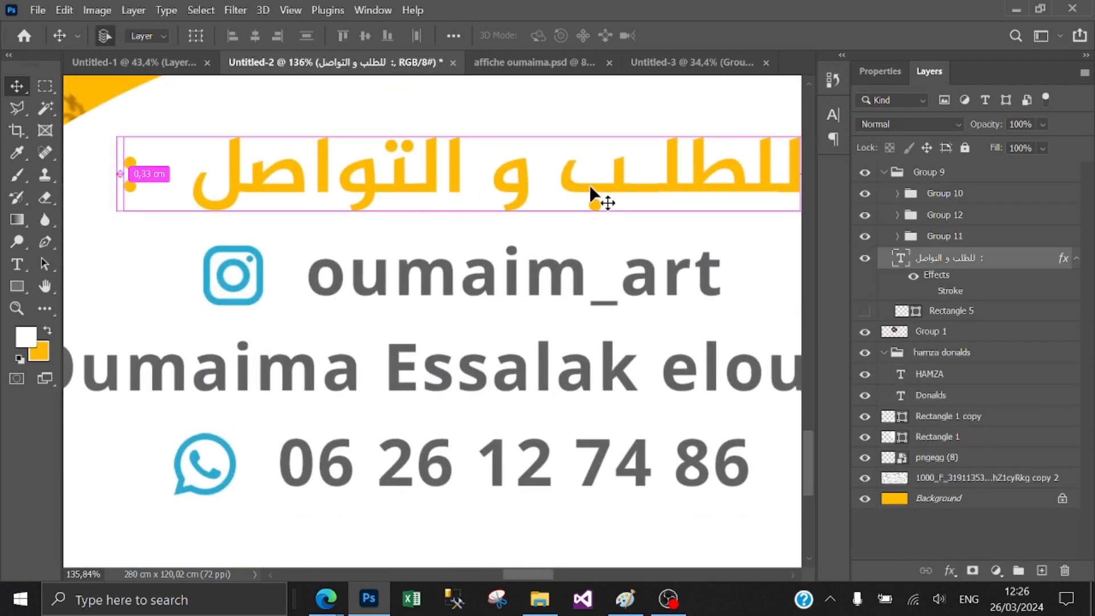
left_click(884, 172)
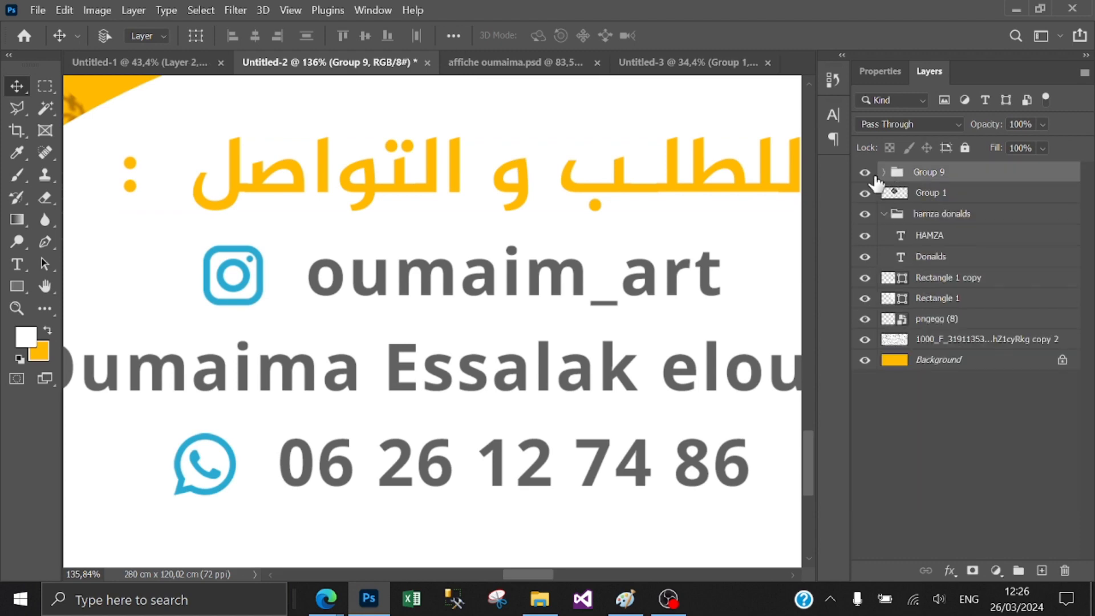
left_click(866, 173)
left_click_drag(593, 183, 685, 67)
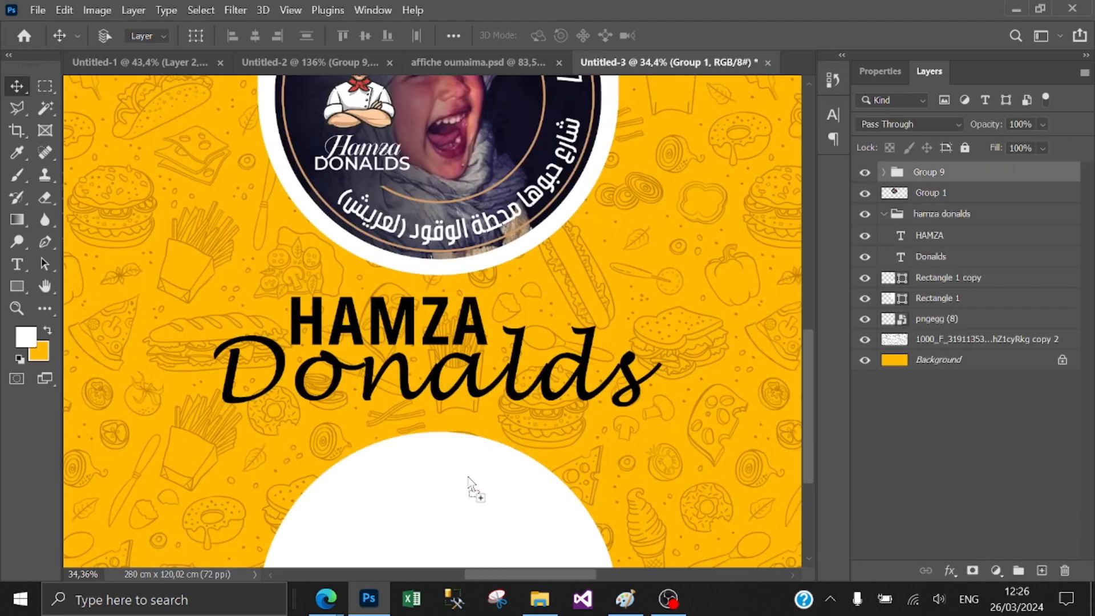
left_click_drag(467, 485, 518, 213)
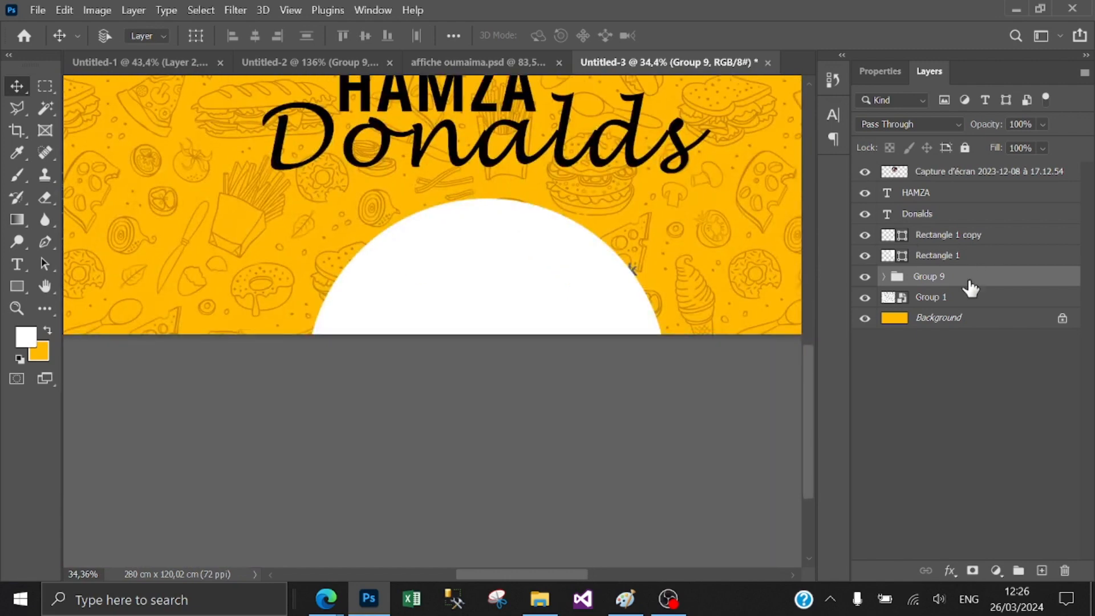
Step: Bring the contact details group to the top of the layer stack and centre it inside the lower white shape
left_click_drag(970, 288, 956, 172)
left_click_drag(535, 248, 509, 268)
scroll(509, 268, "down", 2)
scroll(505, 262, "up", 2)
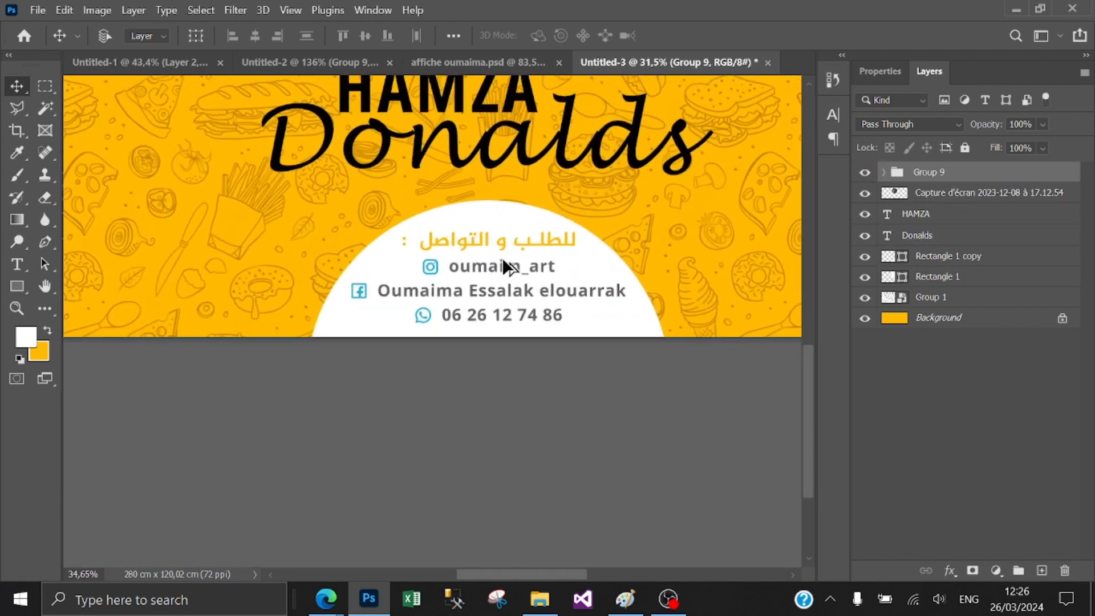
scroll(505, 259, "down", 3)
left_click_drag(611, 183, 534, 254)
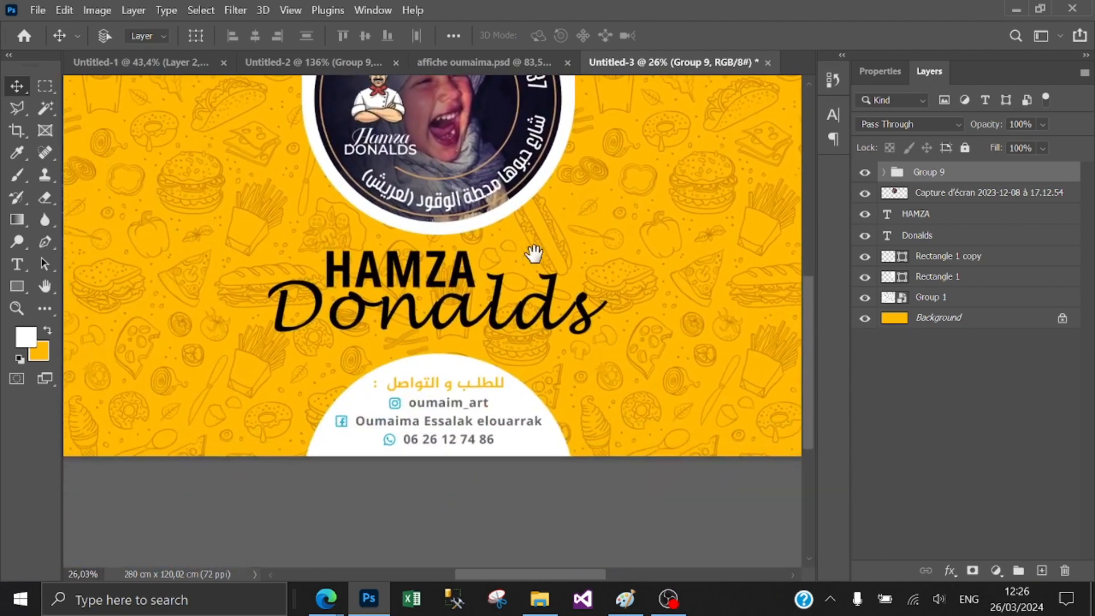
scroll(535, 253, "down", 3)
scroll(451, 218, "up", 1)
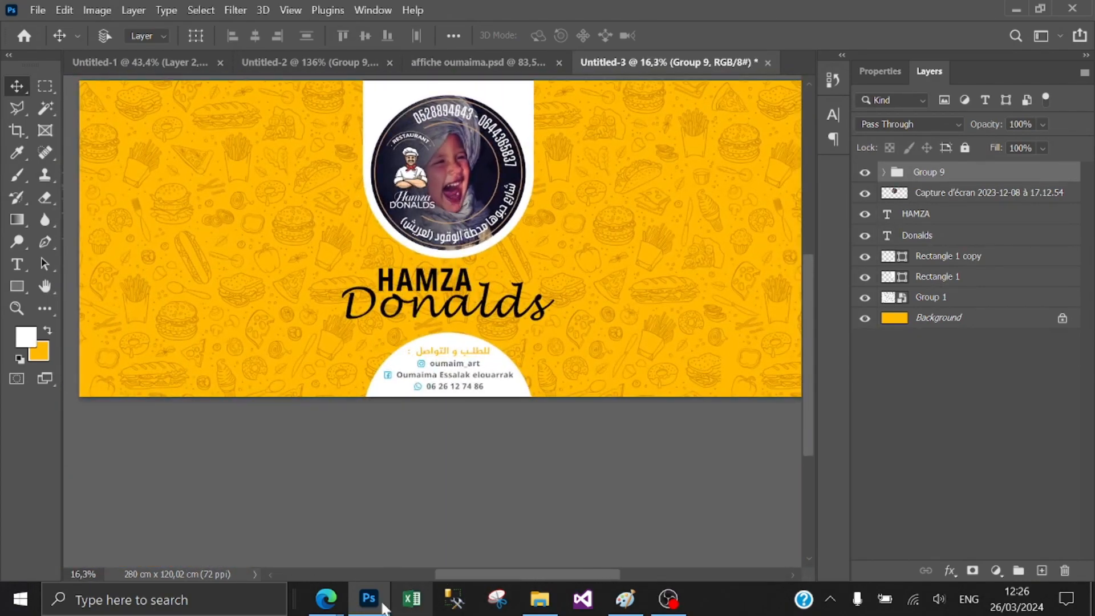
Step: Switch to the Edge browser and open the PNGEgg search results for pizza
mouse_move(327, 599)
left_click(234, 519)
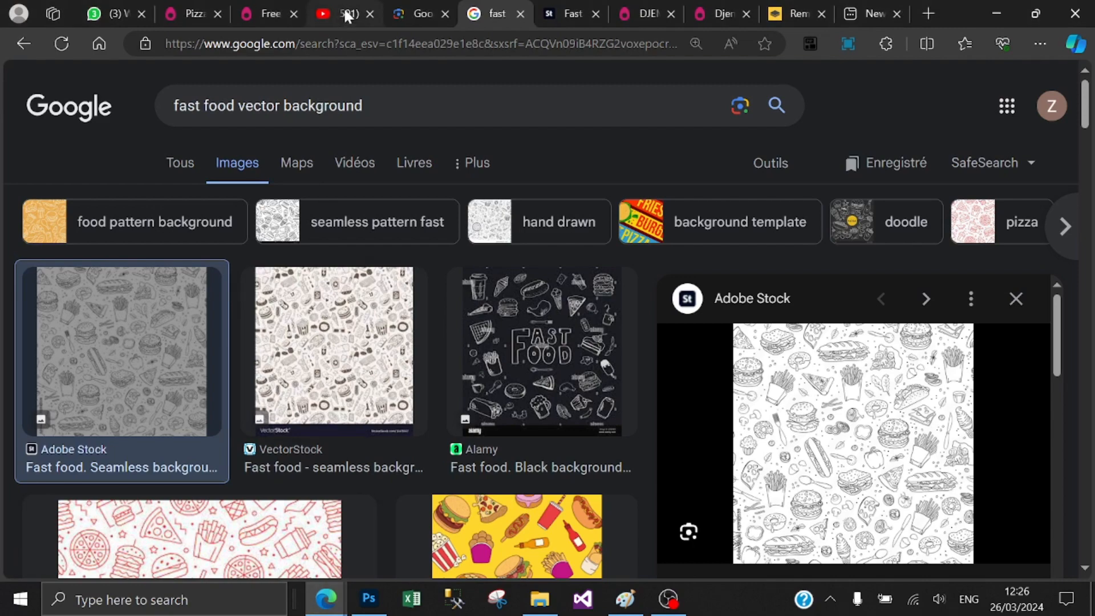
left_click(645, 13)
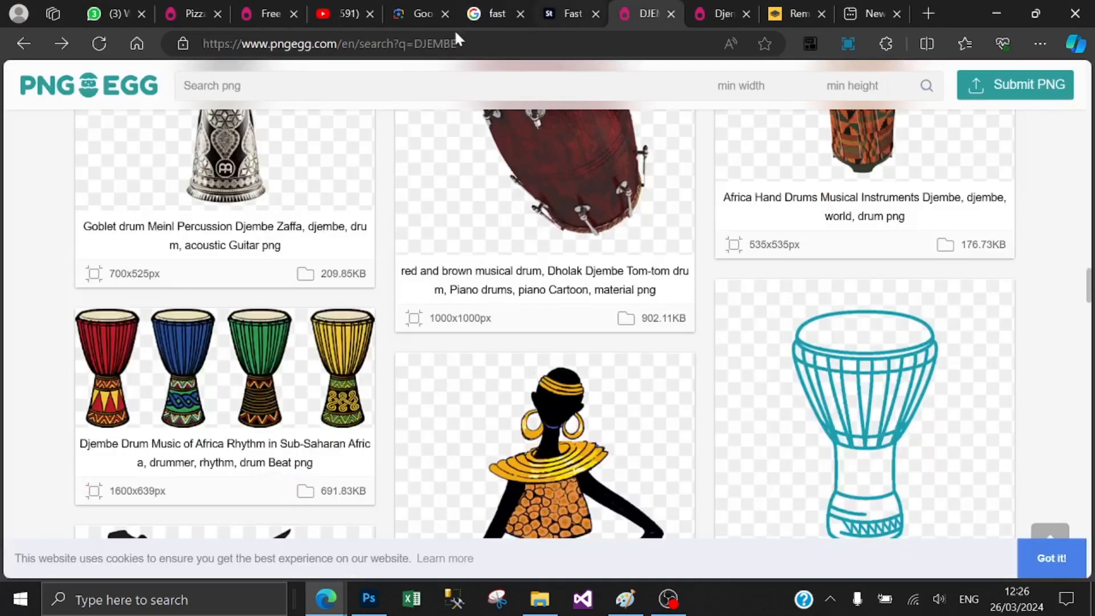
left_click(263, 14)
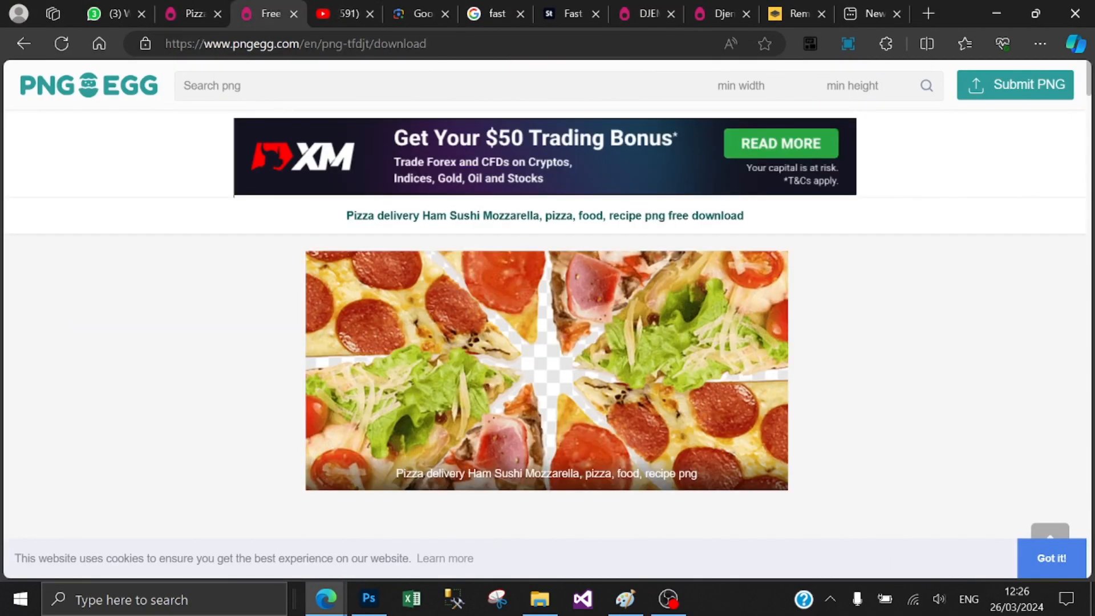
left_click(191, 13)
Step: Find the round pizza cut into eight slices with mixed toppings among the results and download its PNG
scroll(548, 319, "down", 10)
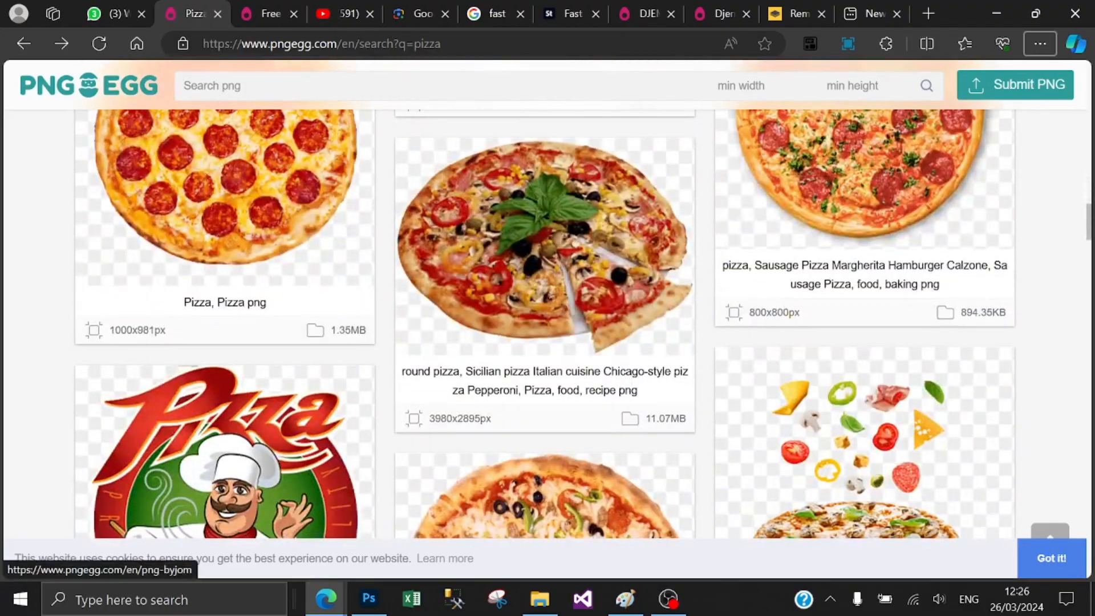
scroll(629, 371, "down", 5)
key("ctrl+minus")
scroll(629, 371, "up", 10)
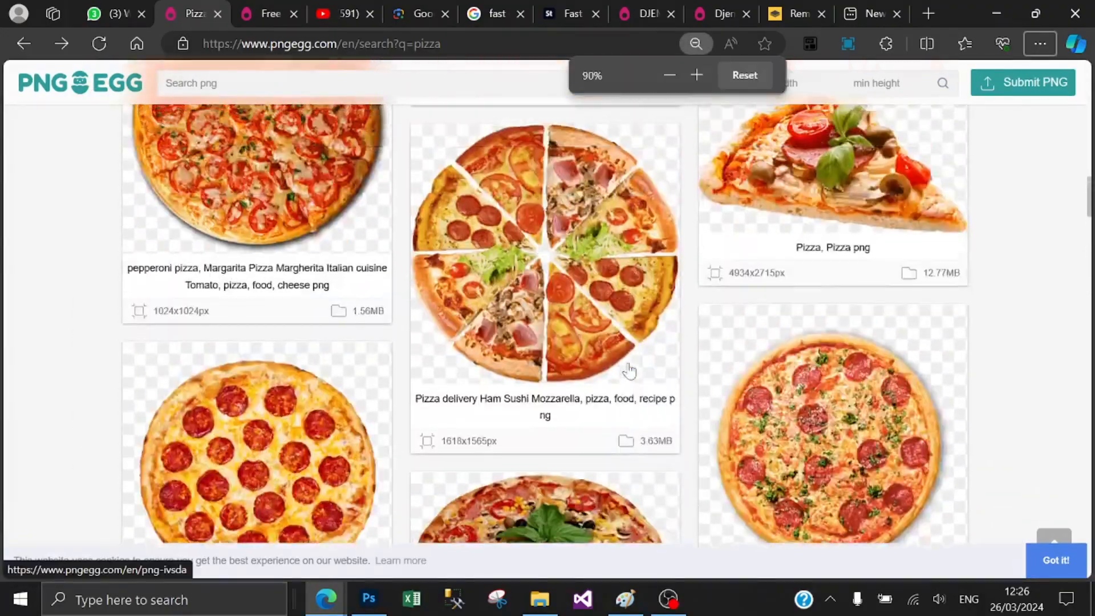
scroll(629, 371, "up", 12)
scroll(613, 379, "down", 8)
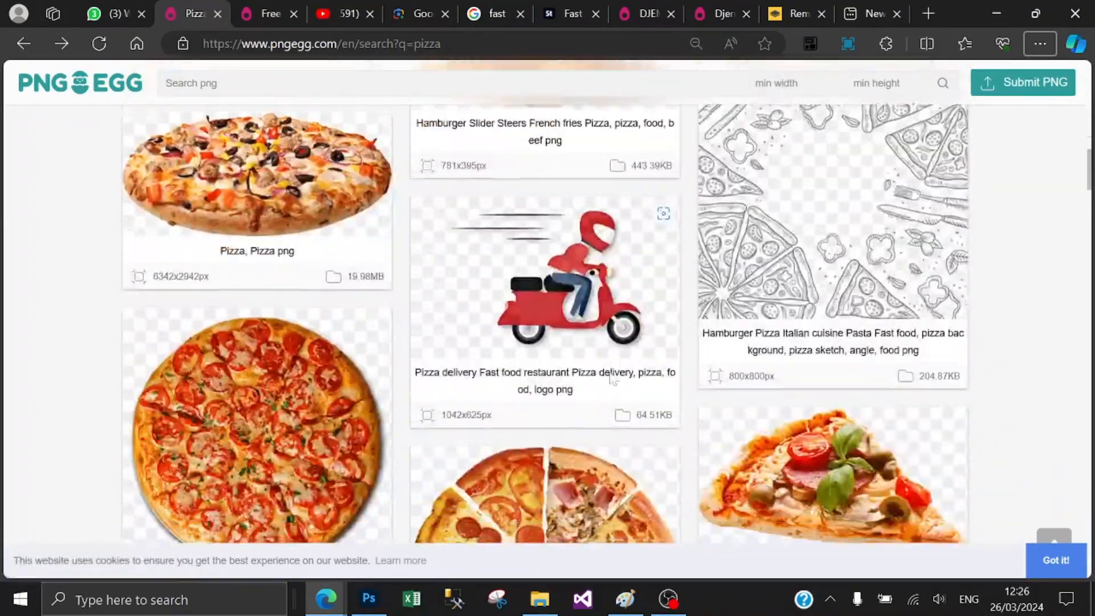
scroll(611, 379, "down", 5)
left_click(563, 223)
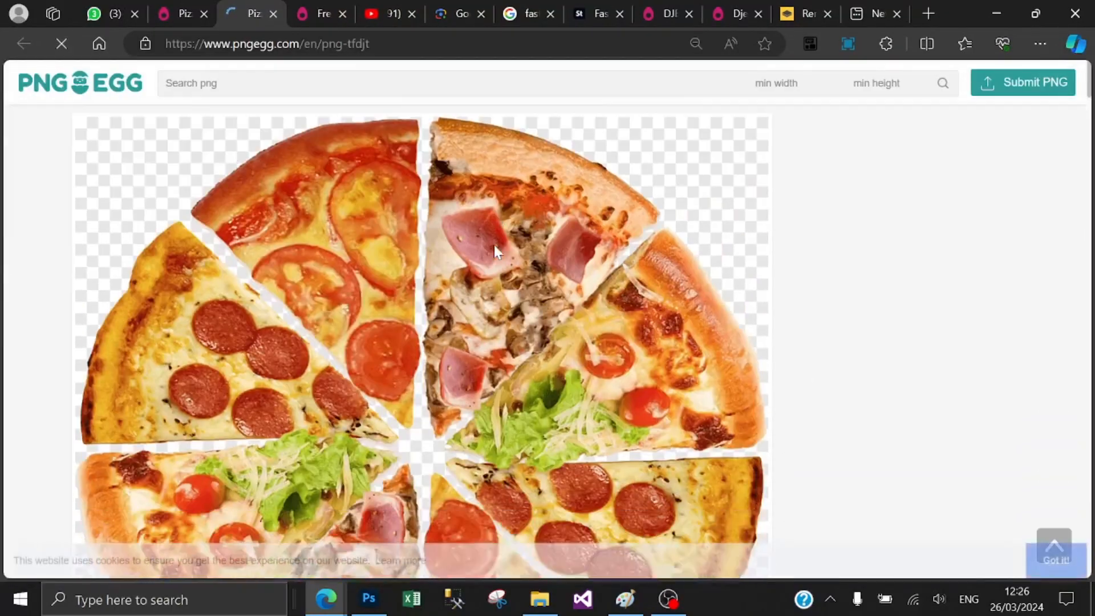
scroll(494, 251, "down", 10)
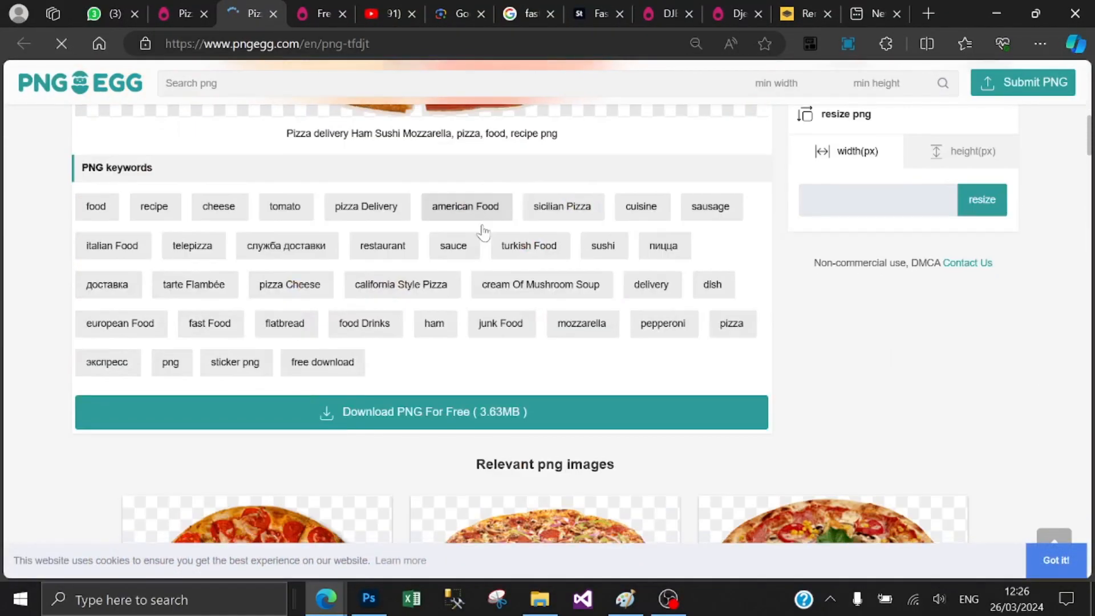
left_click(406, 419)
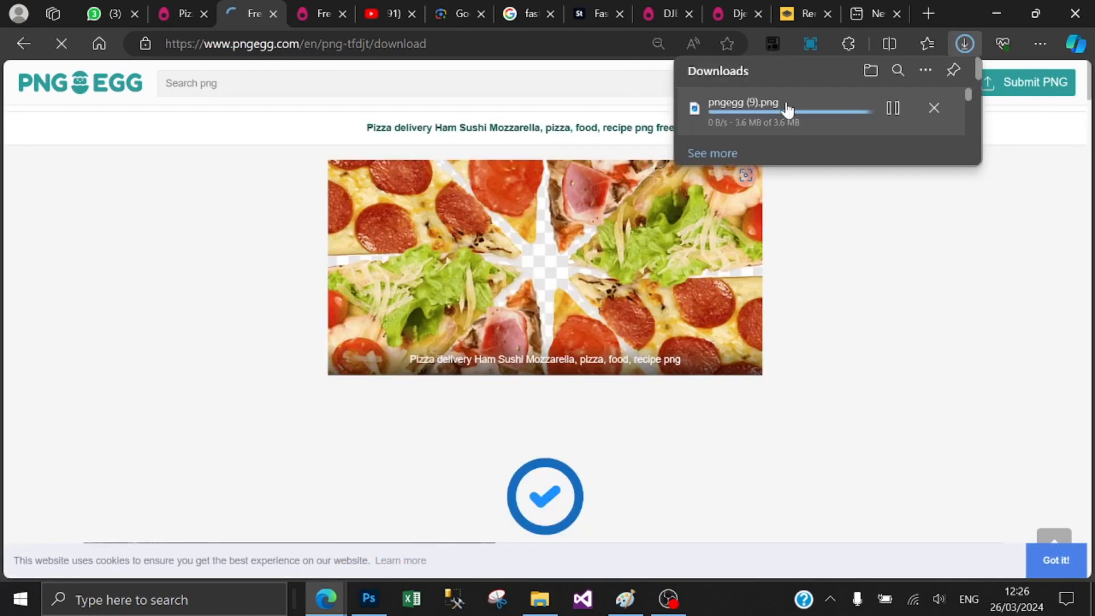
Step: Switch to Photoshop and place the downloaded pizza PNG in the Untitled-3 banner on the yellow area right of the logo
left_click_drag(777, 108, 460, 365)
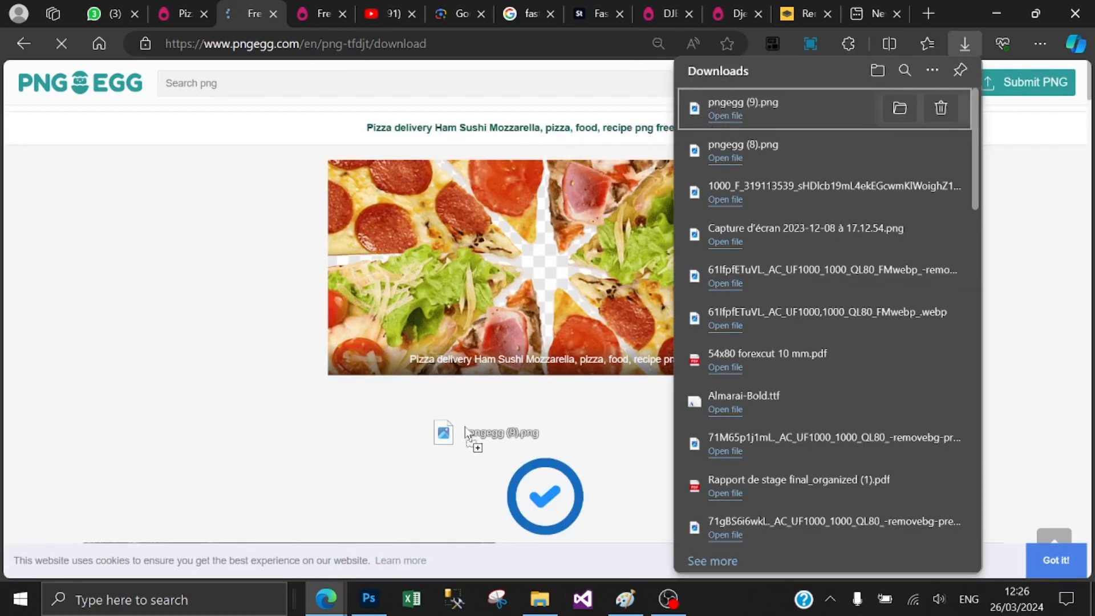
left_click_drag(465, 434, 650, 163)
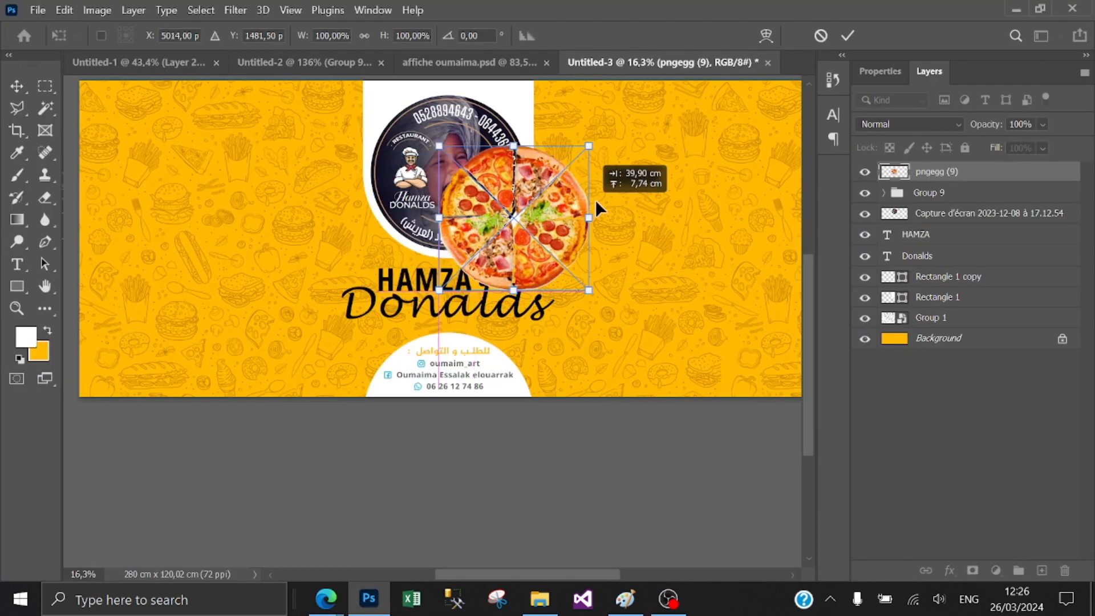
left_click_drag(596, 200, 674, 165)
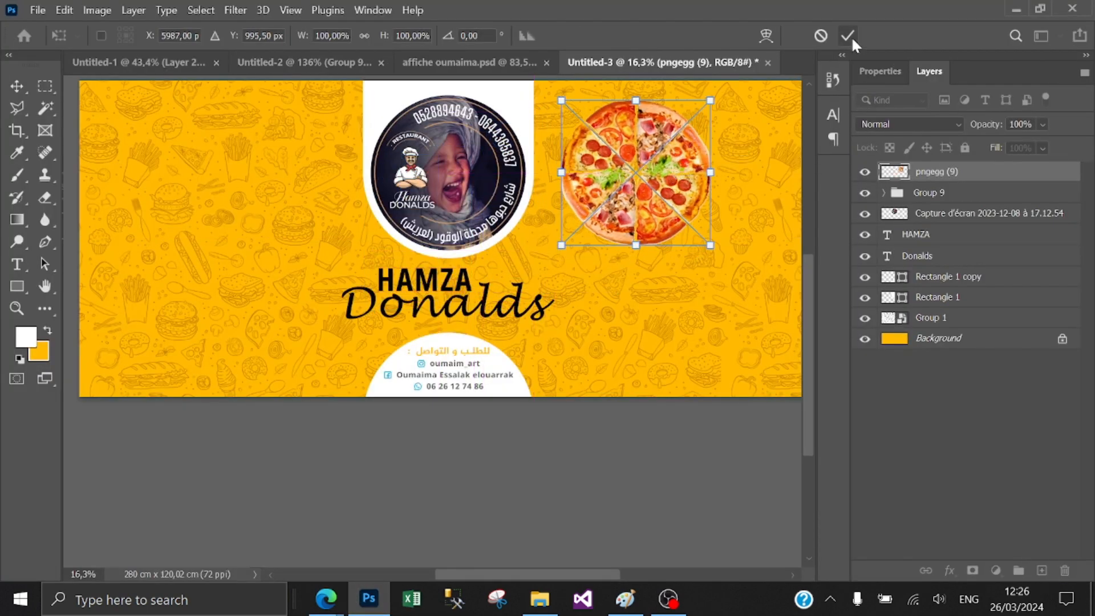
left_click(849, 36)
Step: Examine the placed pizza's slices and cut-out edges up close
scroll(631, 159, "up", 2)
left_click_drag(536, 154, 358, 190)
scroll(355, 212, "up", 8)
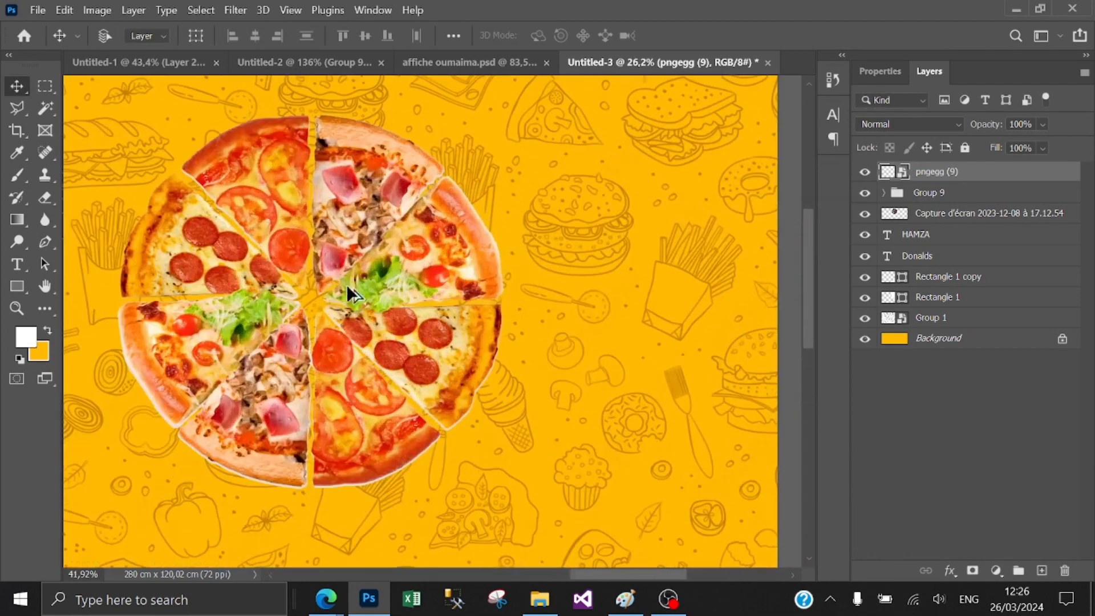
scroll(320, 228, "up", 4)
scroll(627, 268, "down", 2)
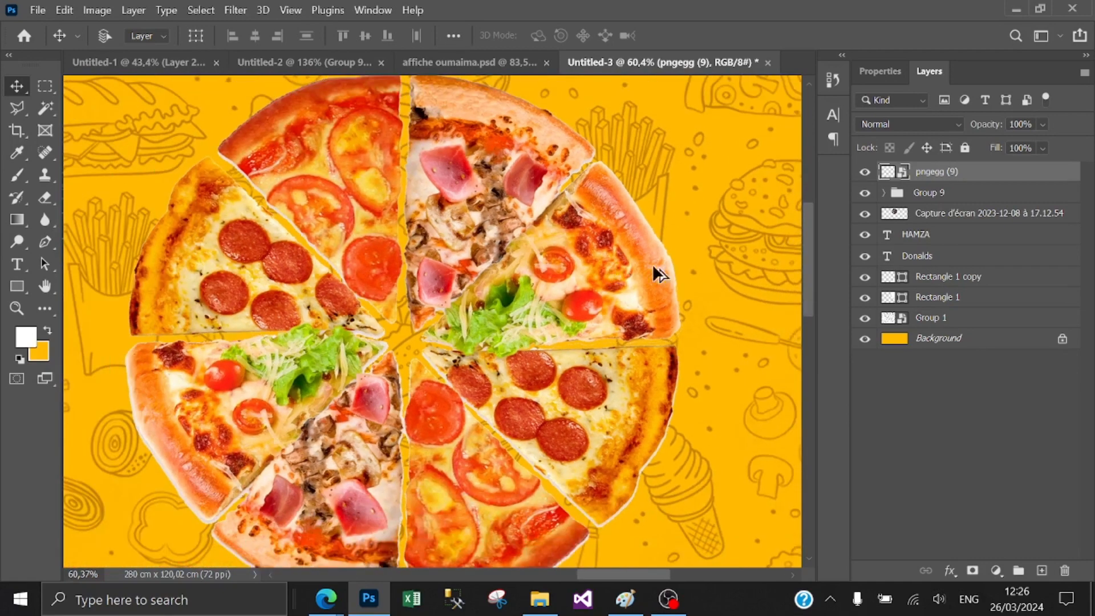
scroll(718, 169, "up", 6)
left_click_drag(731, 178, 379, 454)
Step: In the Untitled-2 banner, scale the pizza image to about 84% and position it just right of the logo
left_click(330, 64)
scroll(331, 211, "down", 10)
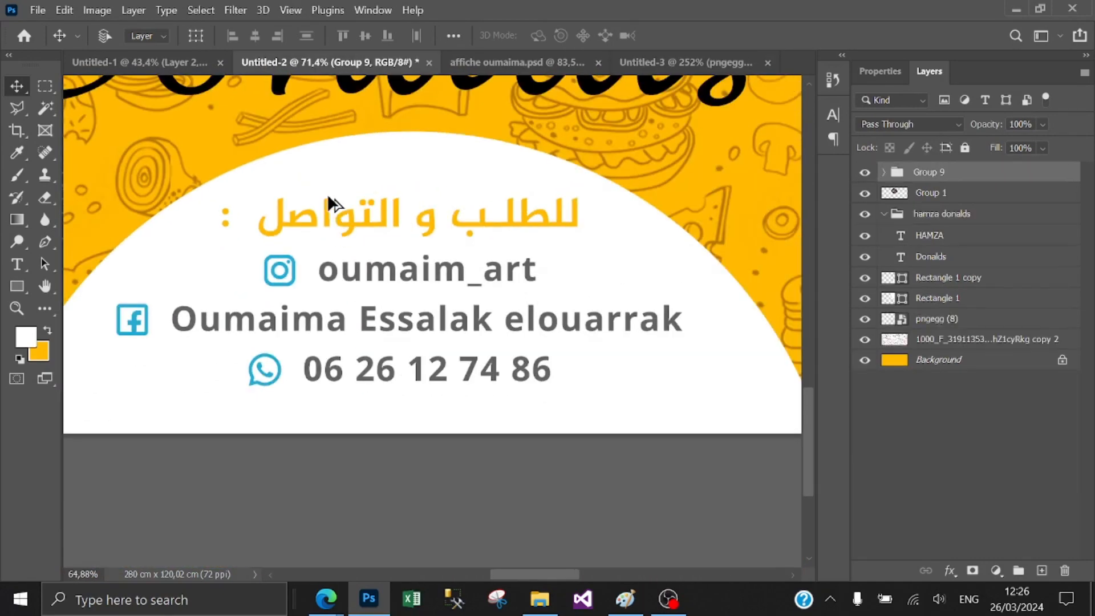
scroll(347, 178, "down", 5)
scroll(349, 169, "up", 2)
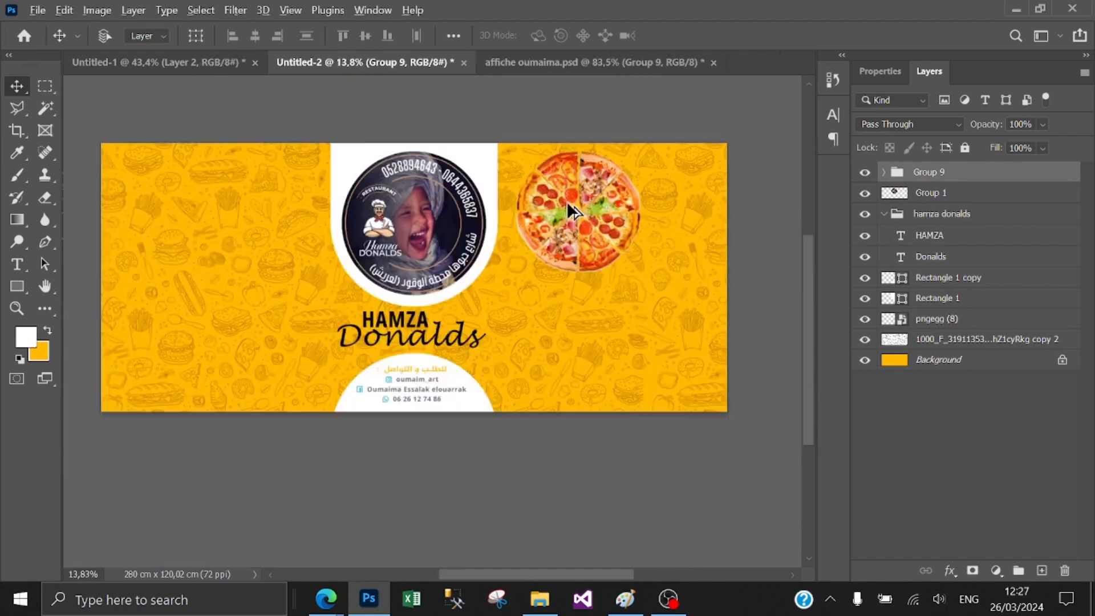
scroll(572, 176, "up", 3)
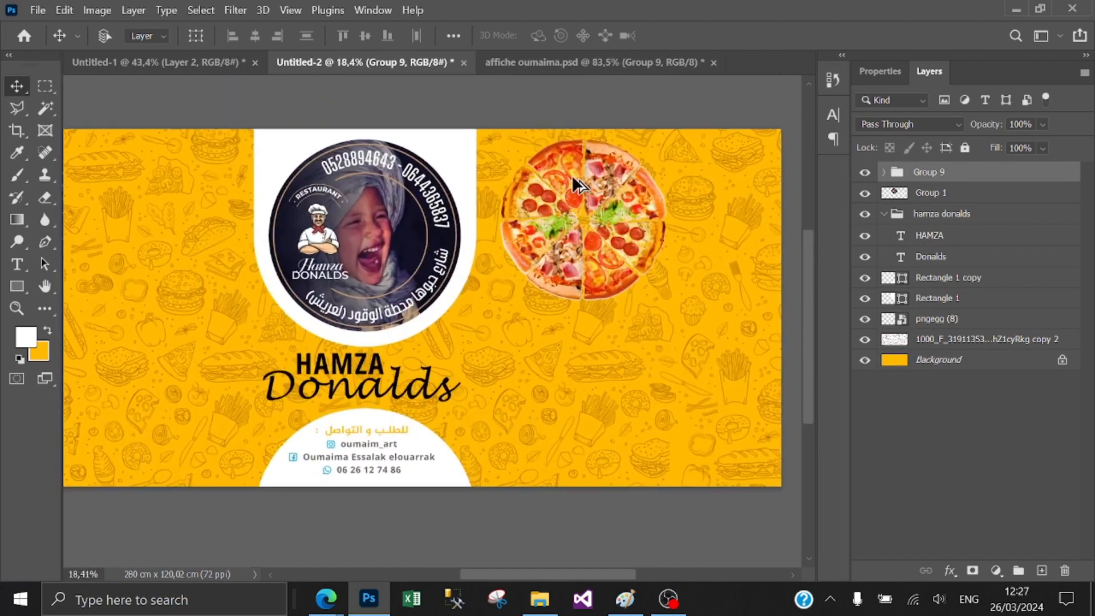
scroll(573, 175, "up", 2)
left_click_drag(665, 163, 435, 170)
left_click(409, 218)
key("ctrl+t")
left_click_drag(414, 222, 413, 212)
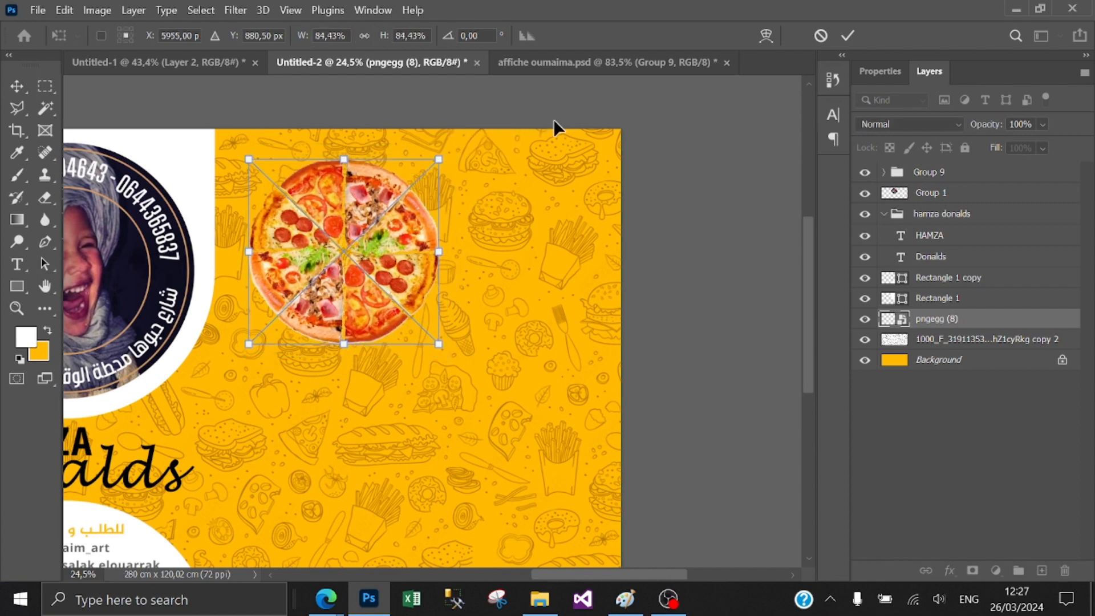
left_click(847, 35)
Step: Draw a white rectangle about 71.5 × 12.3 cm across the pizza's upper part and round its corners to 174.5 px
scroll(442, 213, "up", 4)
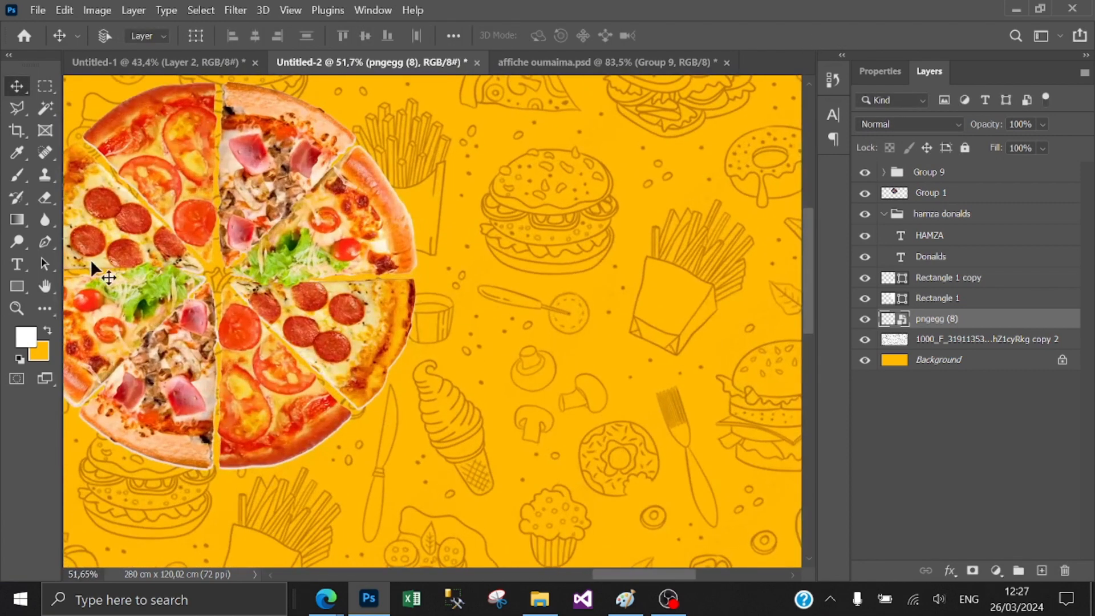
left_click(17, 285)
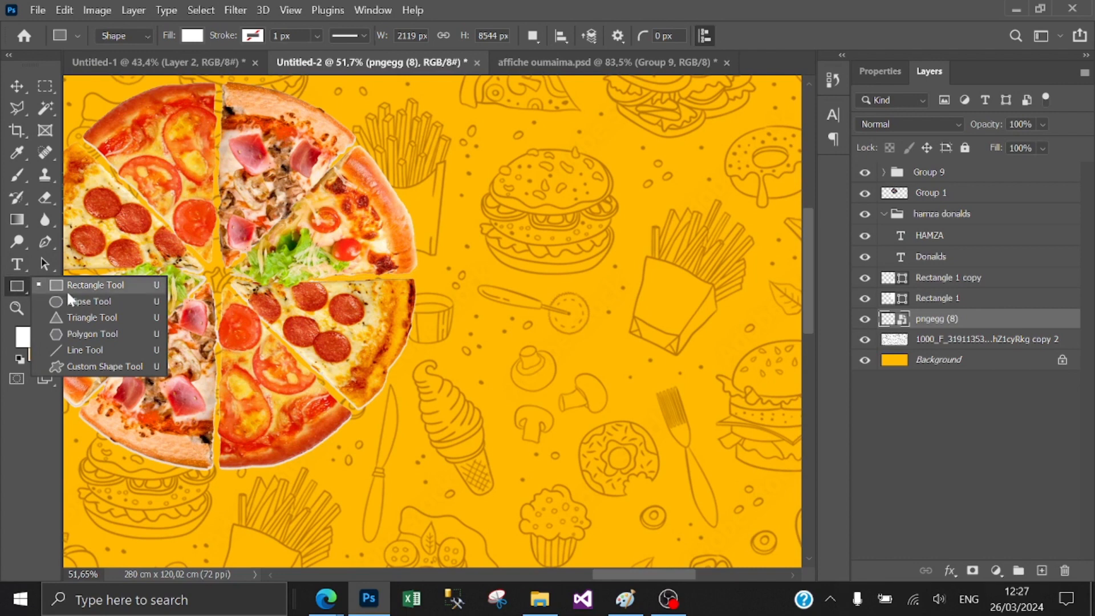
left_click(68, 287)
left_click_drag(171, 133, 769, 234)
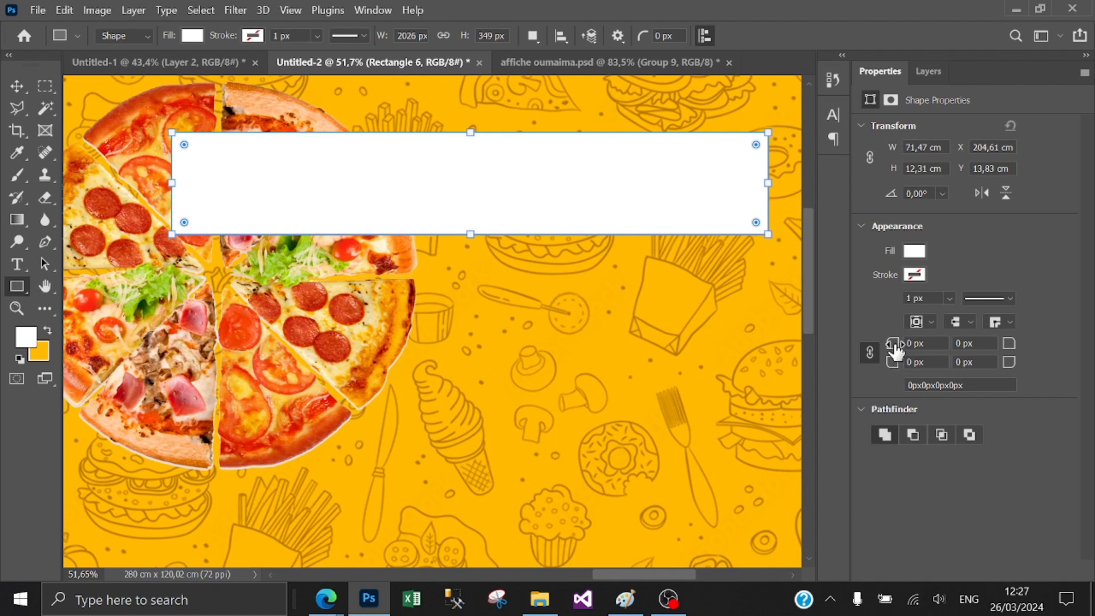
left_click_drag(896, 351, 954, 141)
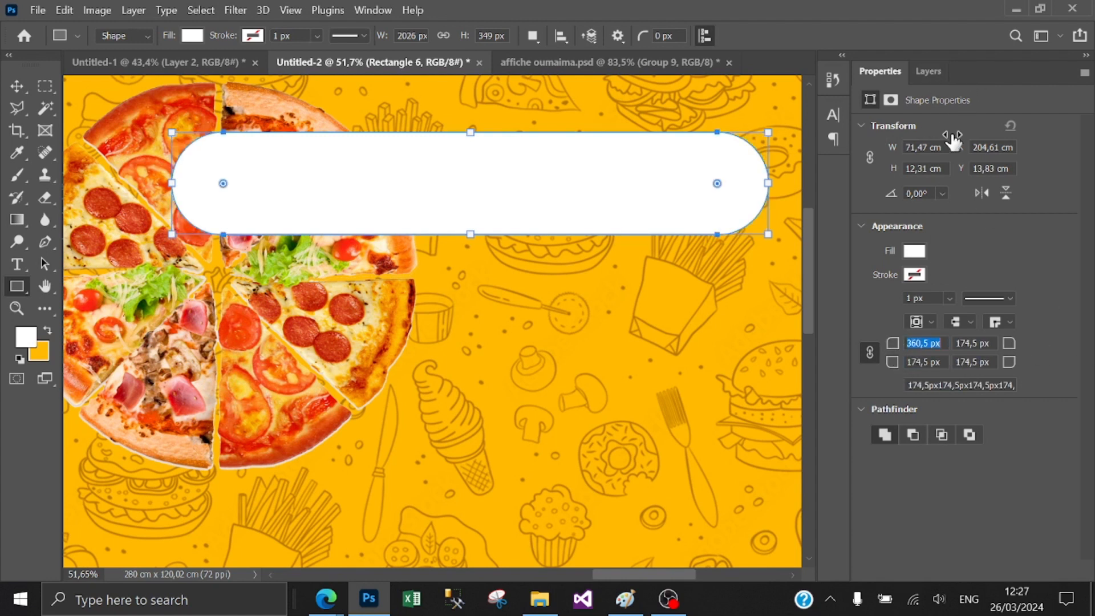
Step: Move the pizza and white bar to the top of the layer stack, pizza above, and group them as "produit"
left_click(927, 71)
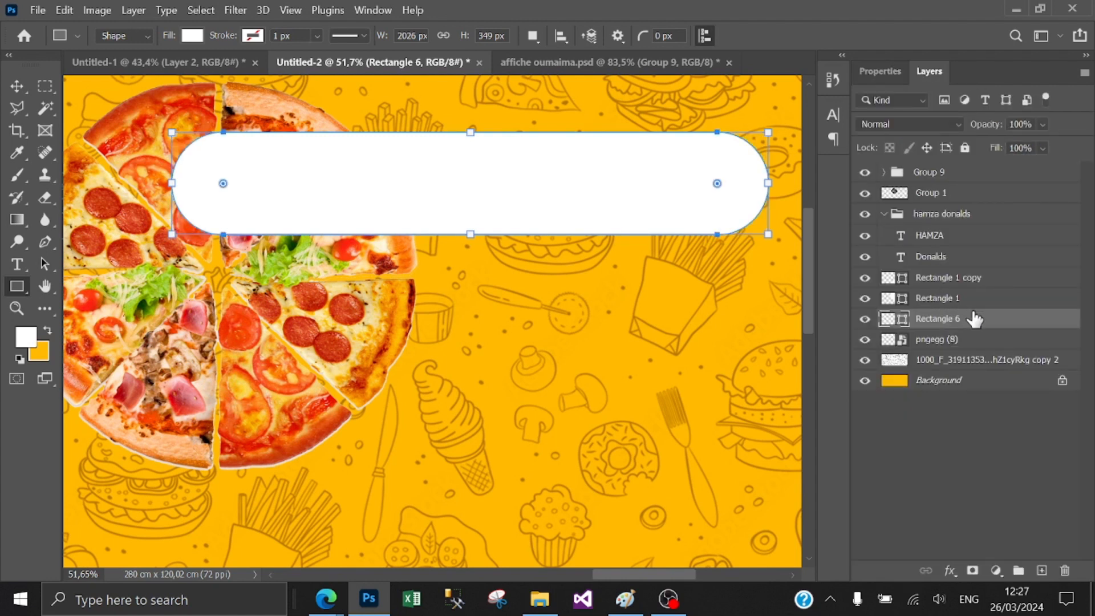
left_click(866, 340)
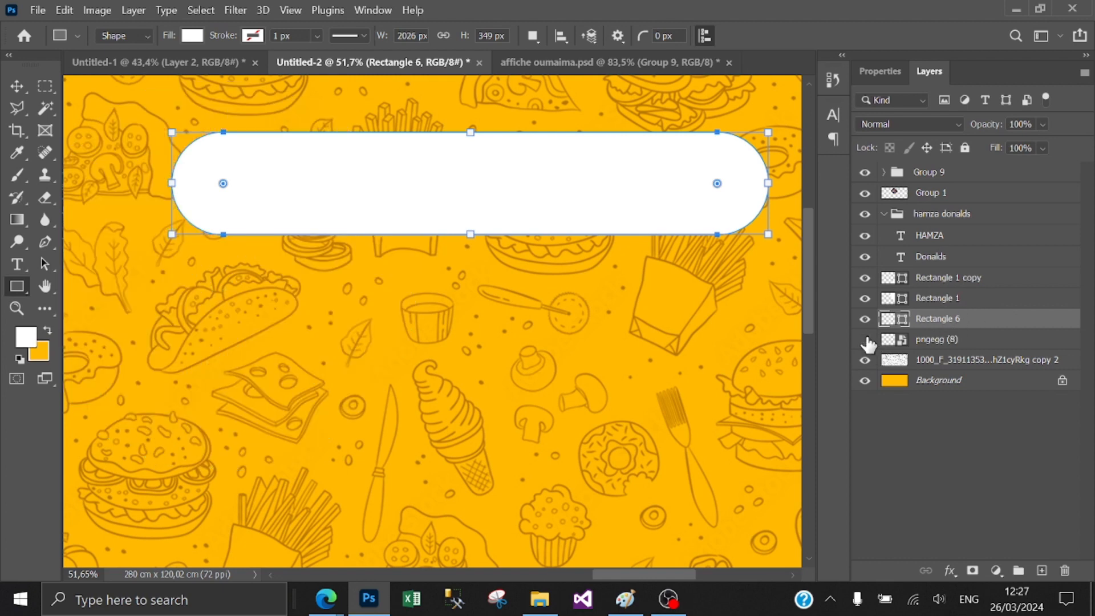
left_click(865, 340)
left_click_drag(959, 339, 972, 165)
left_click(978, 343, "shift")
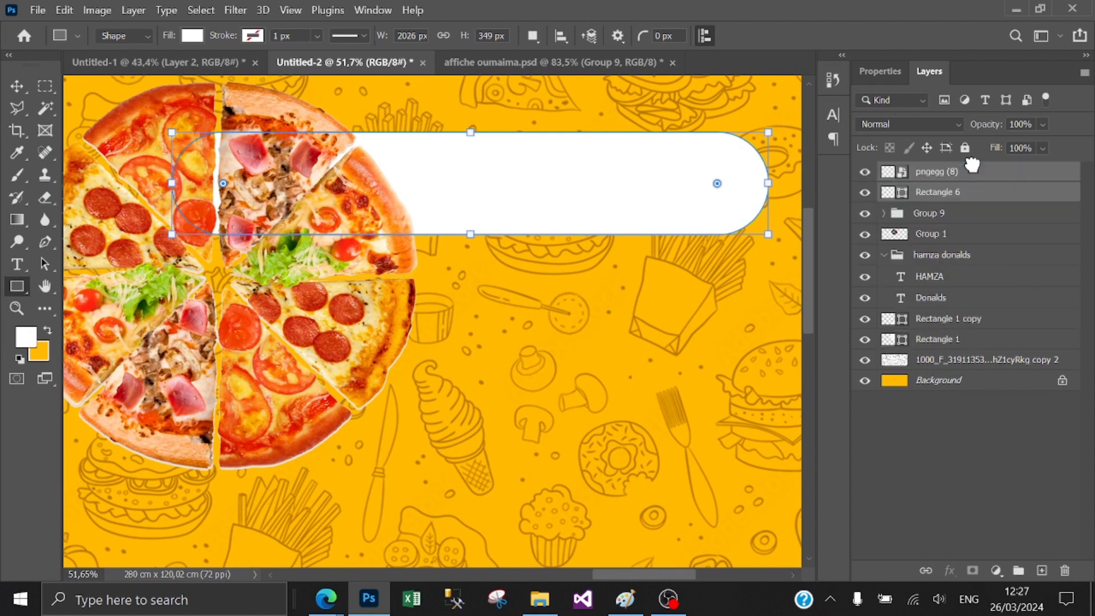
key("ctrl+g")
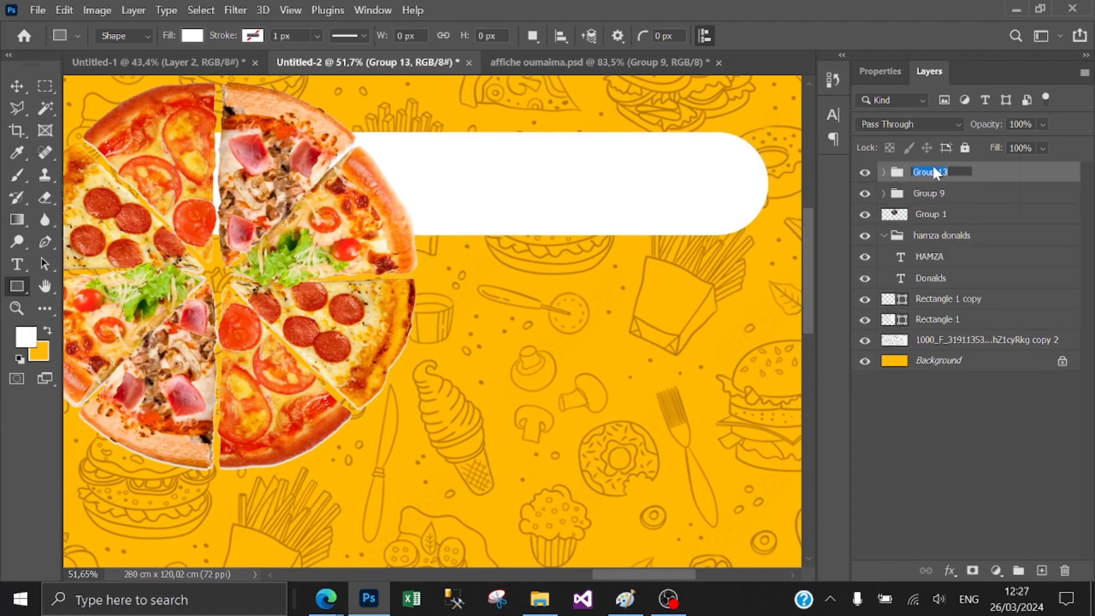
type("produit")
key("Return")
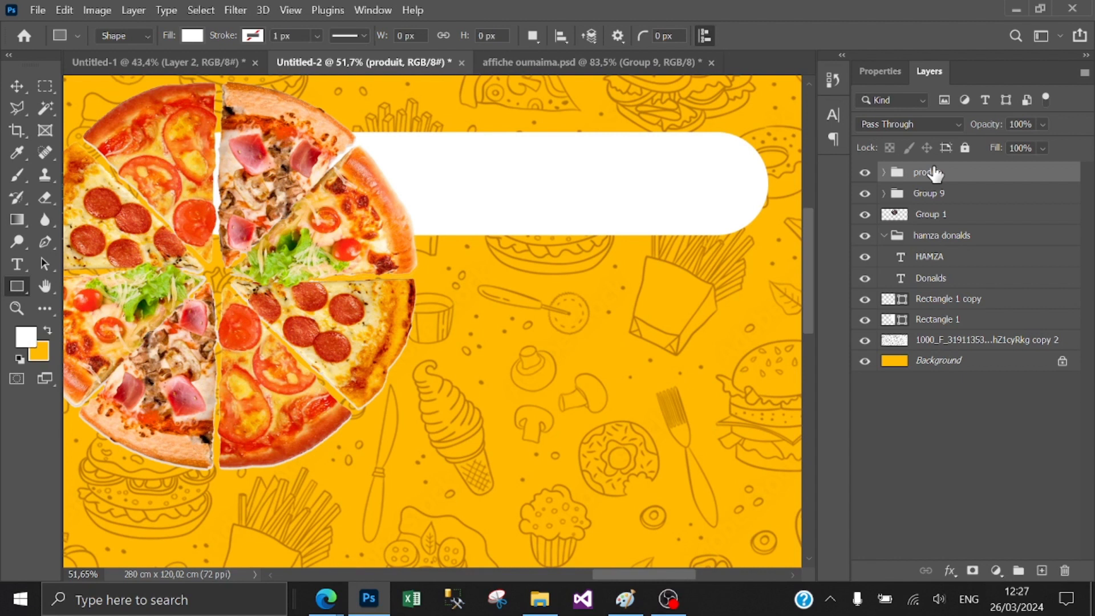
Step: Add the yellow text "PIZZA" on the white bar beside the pizza
left_click(16, 265)
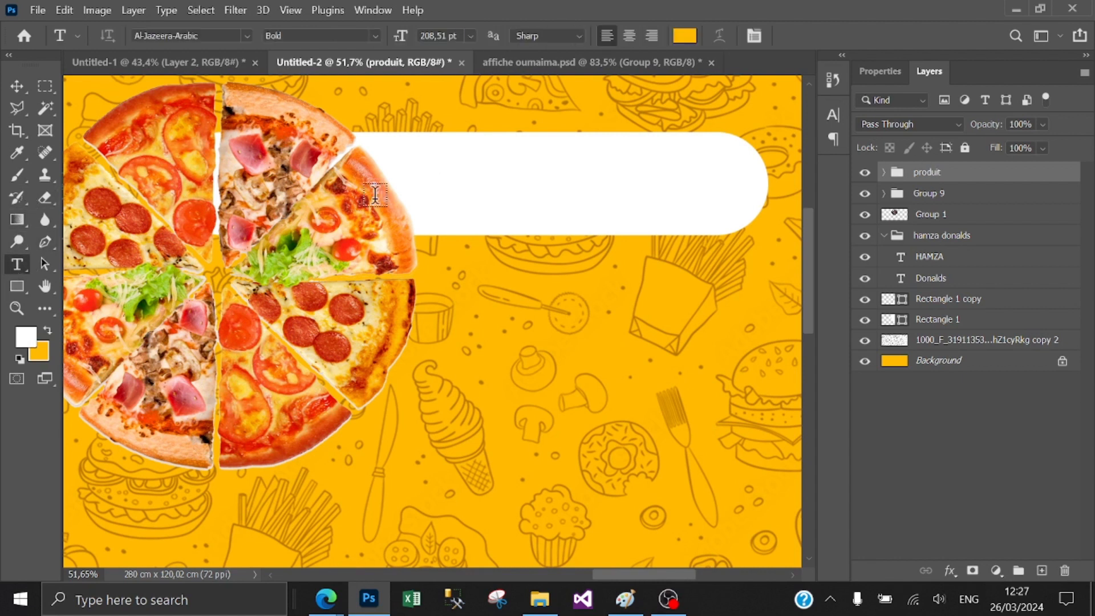
left_click(455, 171)
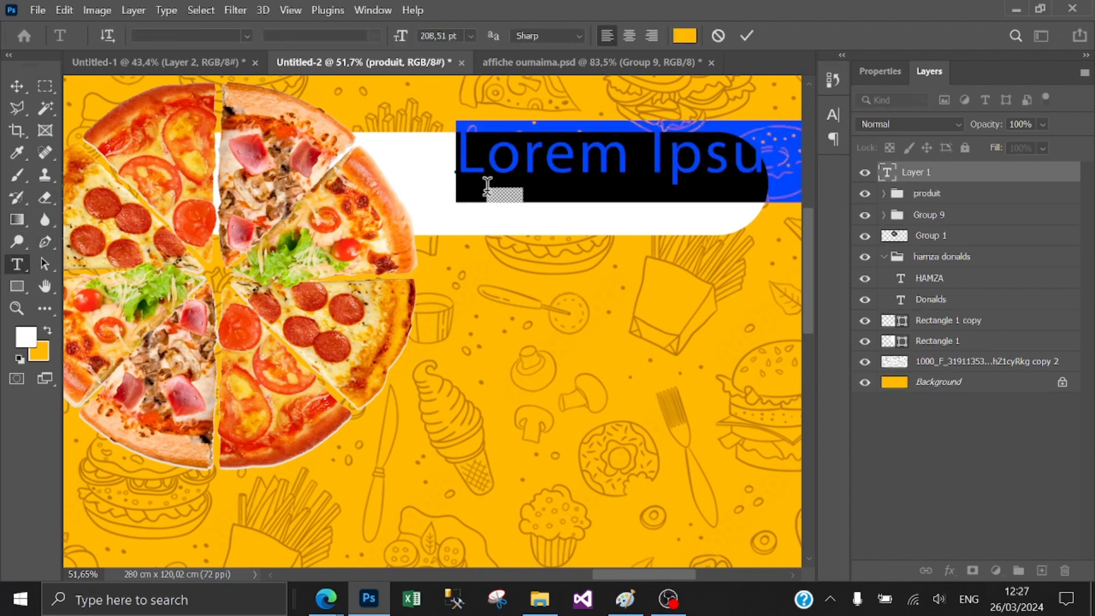
type("pi")
key("BackSpace")
key("BackSpace")
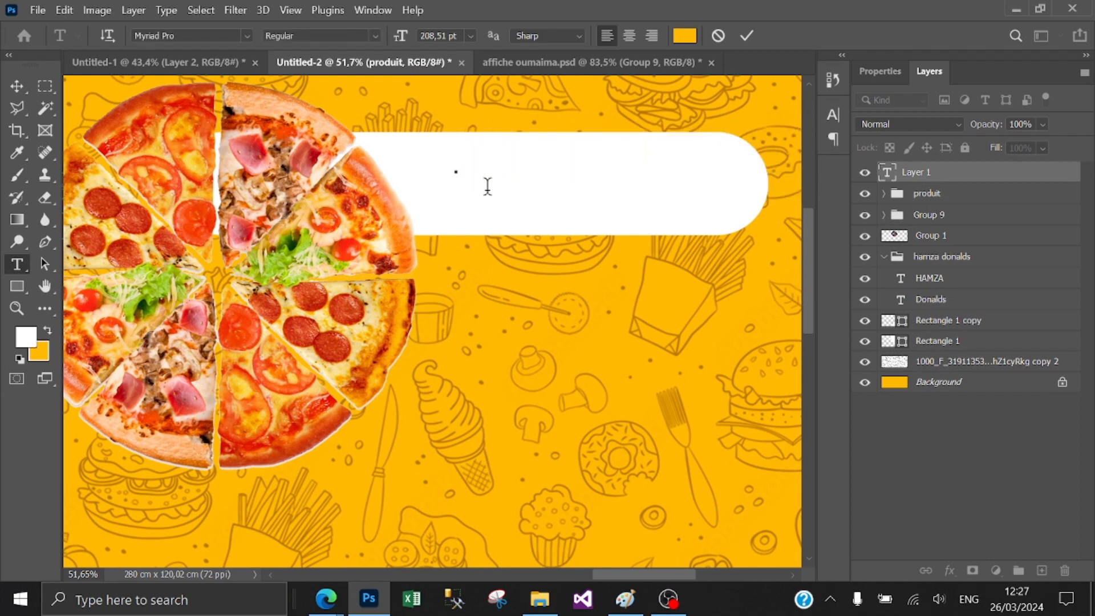
type("PIZZA")
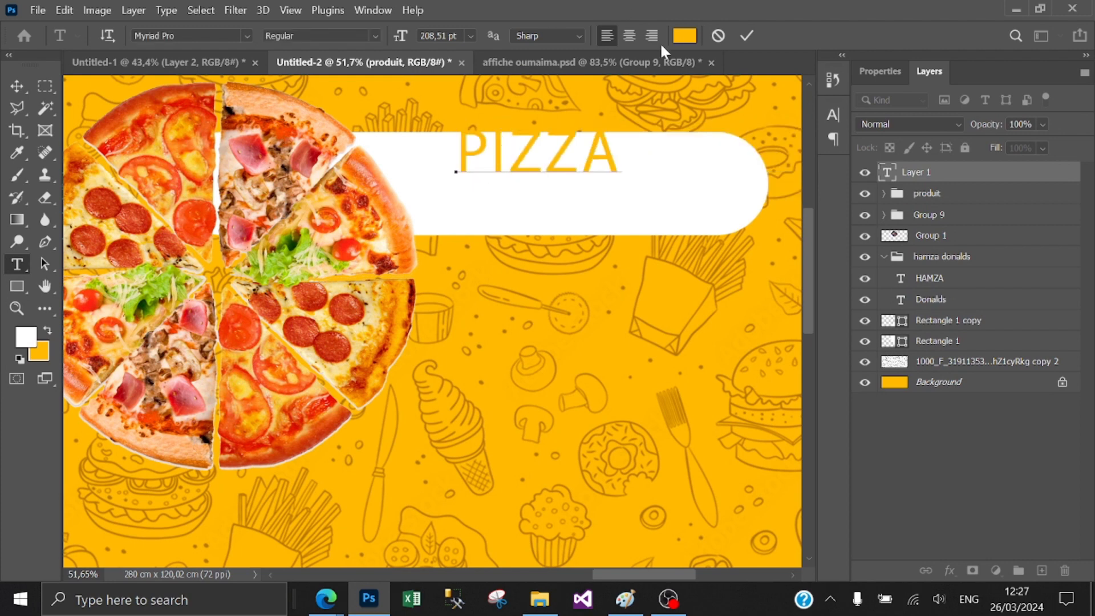
left_click(746, 36)
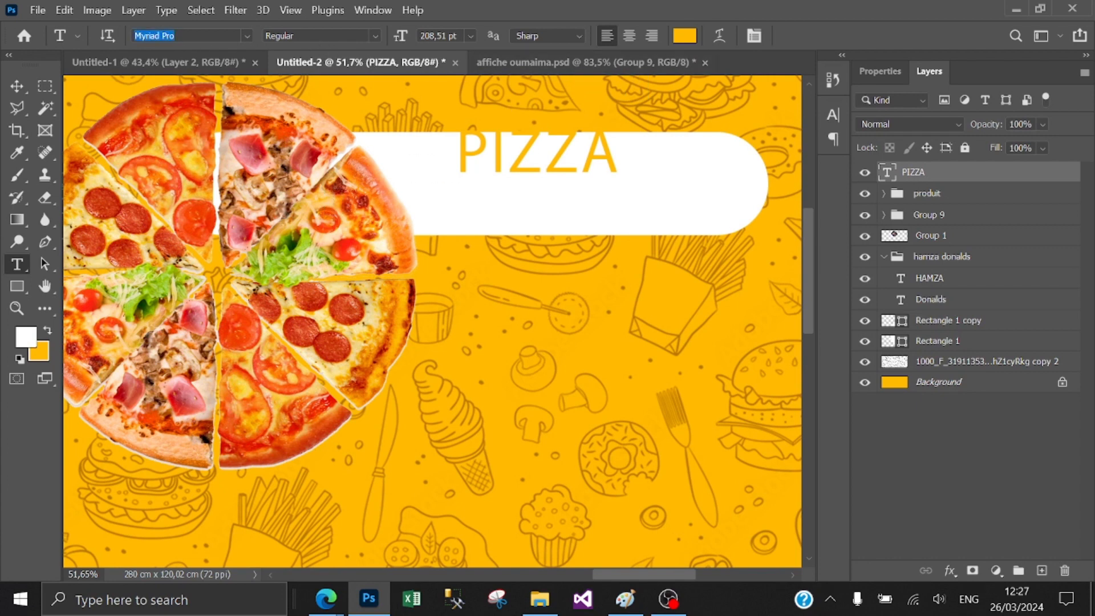
Step: Set the PIZZA text's font to Open Sans Bold Italic
type("OPEN")
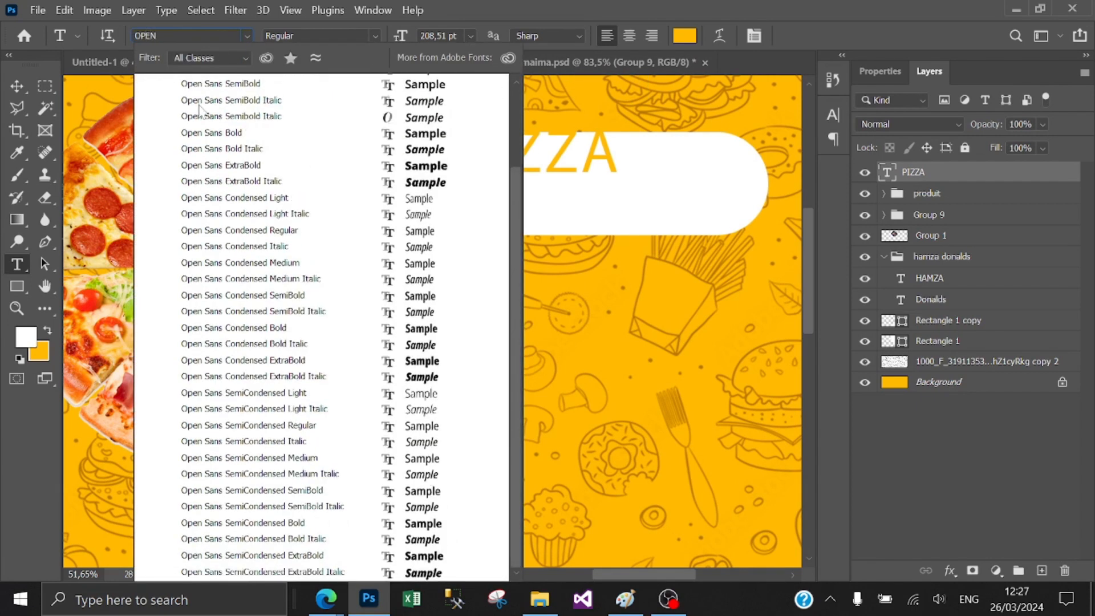
left_click(222, 166)
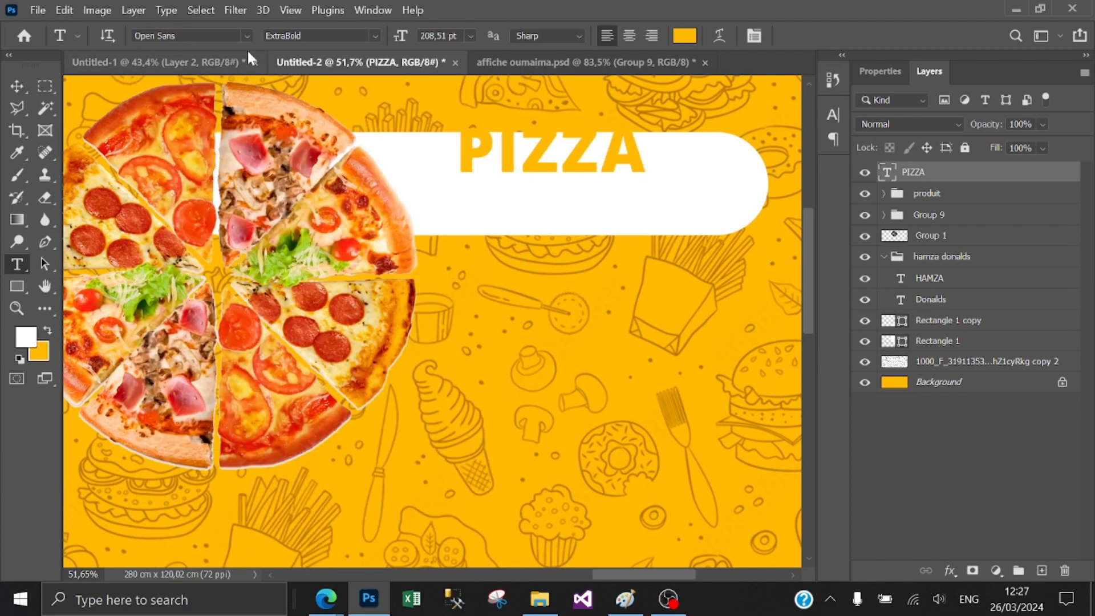
left_click(375, 36)
left_click(354, 175)
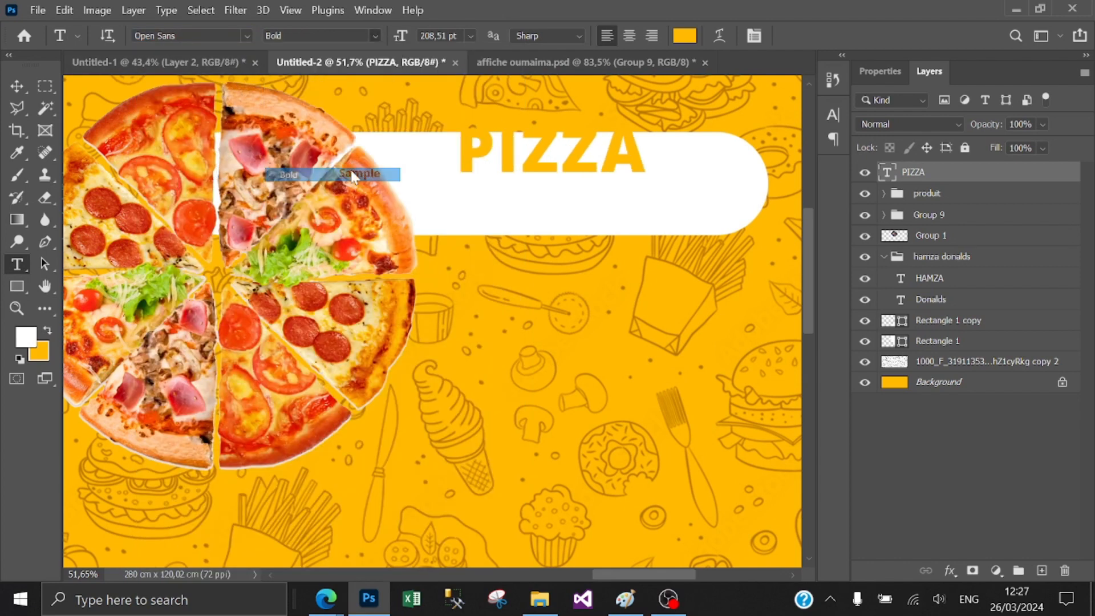
left_click(375, 35)
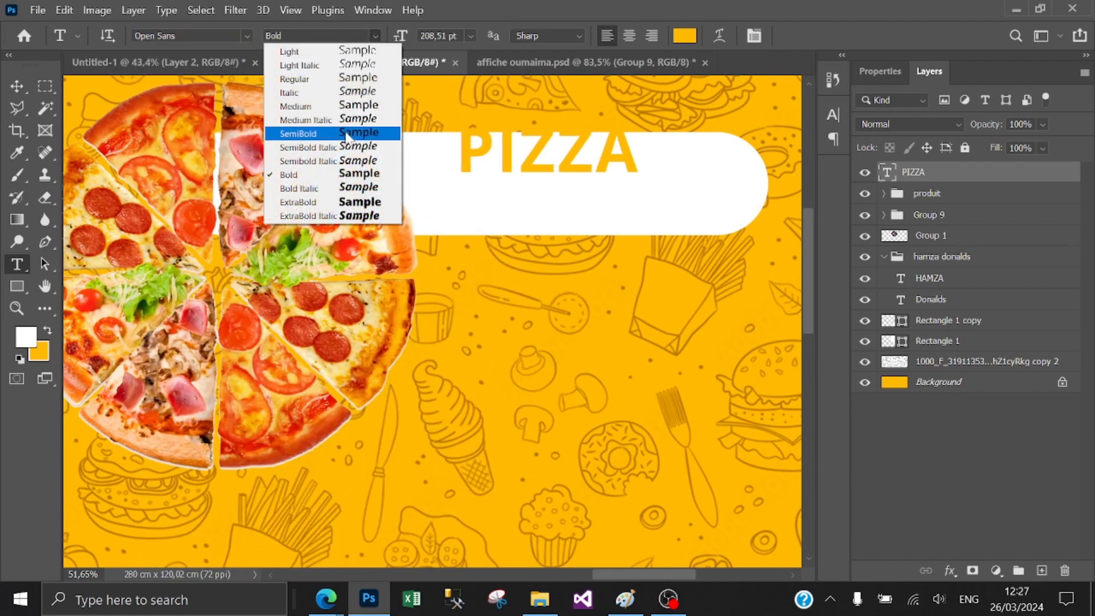
left_click(348, 189)
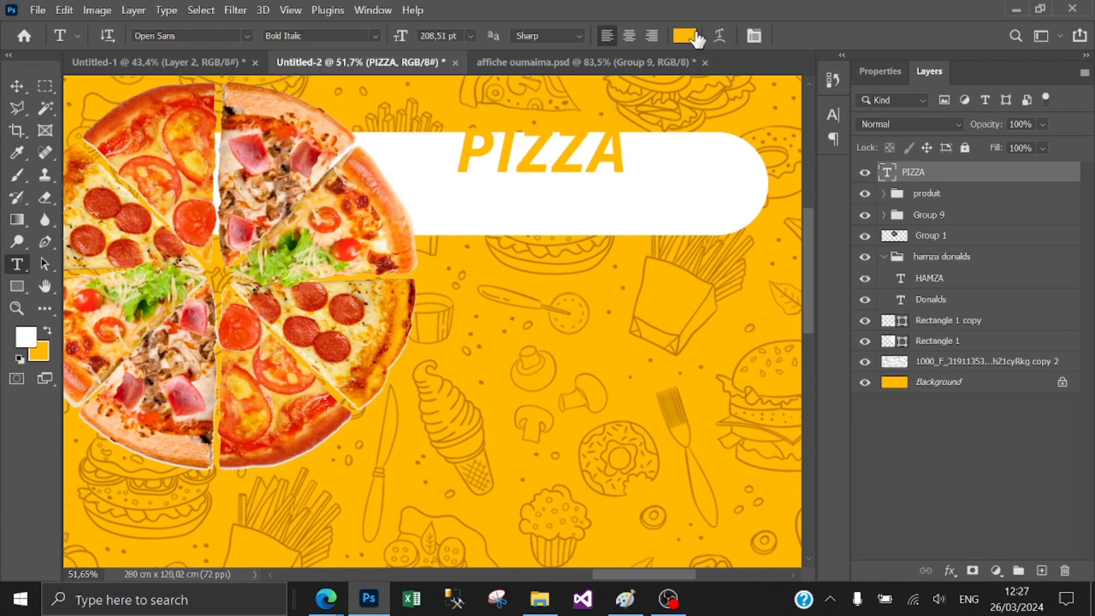
Step: Enlarge the PIZZA text to about 154% and position it inside the white bar
key("v")
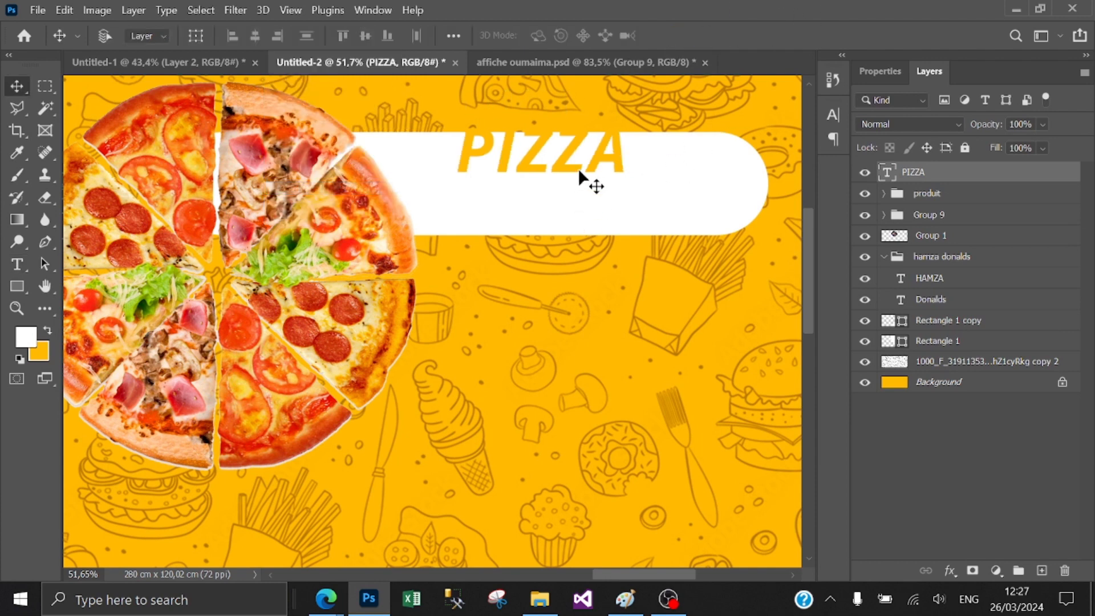
left_click_drag(579, 169, 589, 186)
left_click_drag(643, 159, 697, 121)
left_click_drag(660, 170, 671, 176)
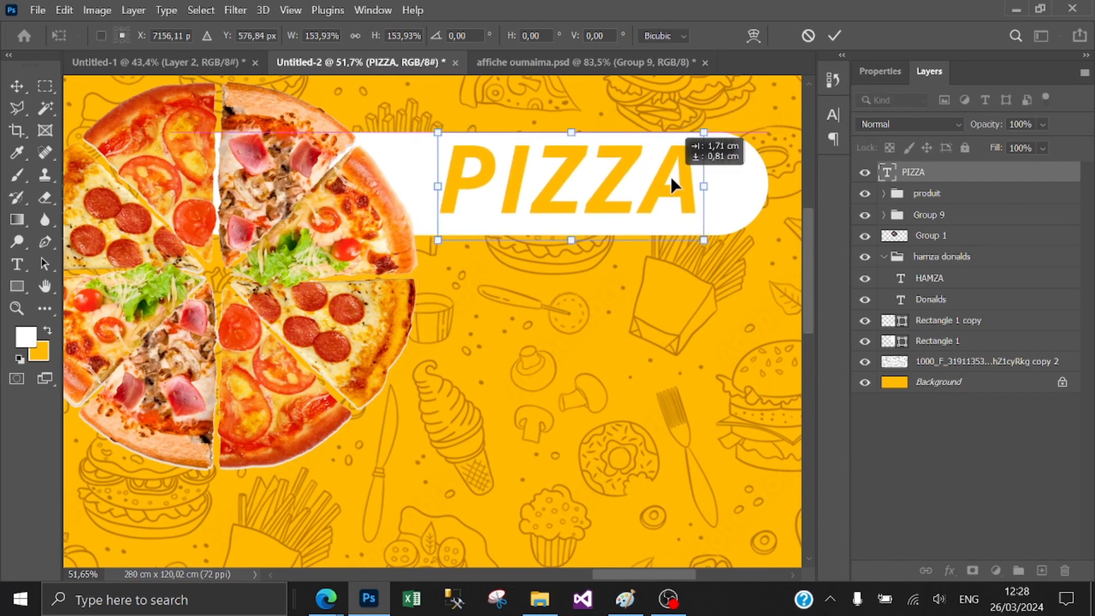
left_click(834, 35)
Step: Duplicate the PIZZA text below the white bar and colour the copy dark grey #242424
scroll(639, 299, "up", 2)
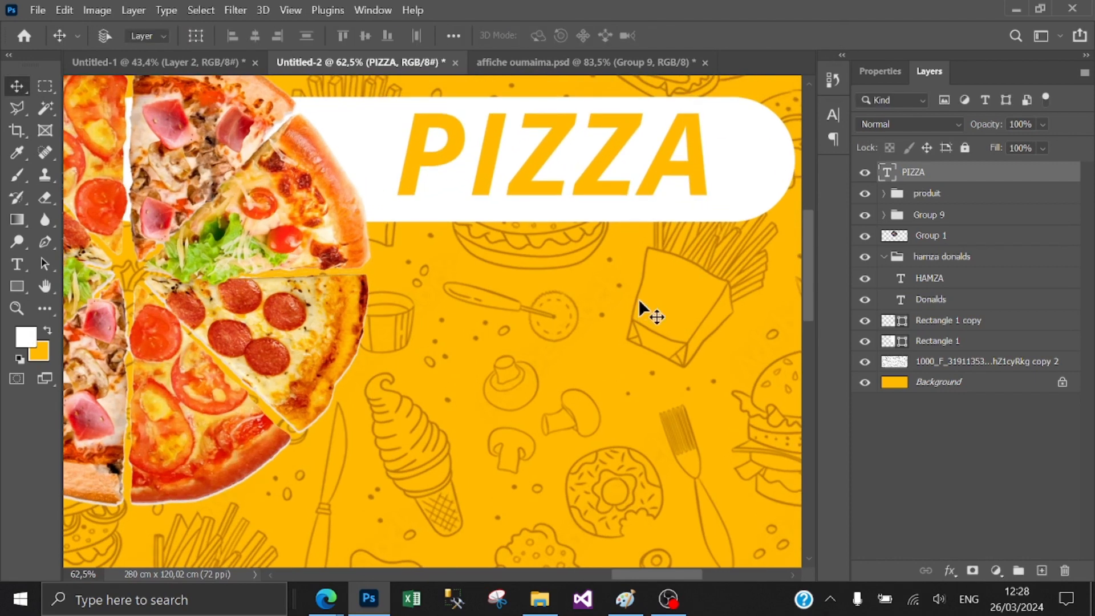
left_click_drag(635, 300, 552, 300)
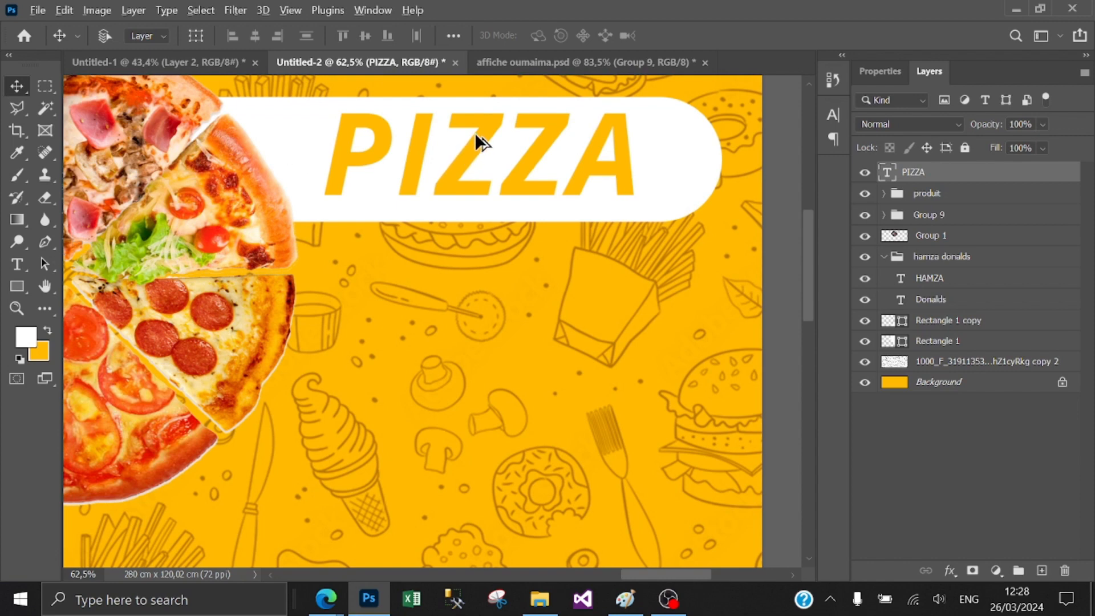
left_click_drag(475, 132, 464, 286)
key("t")
double_click(459, 287)
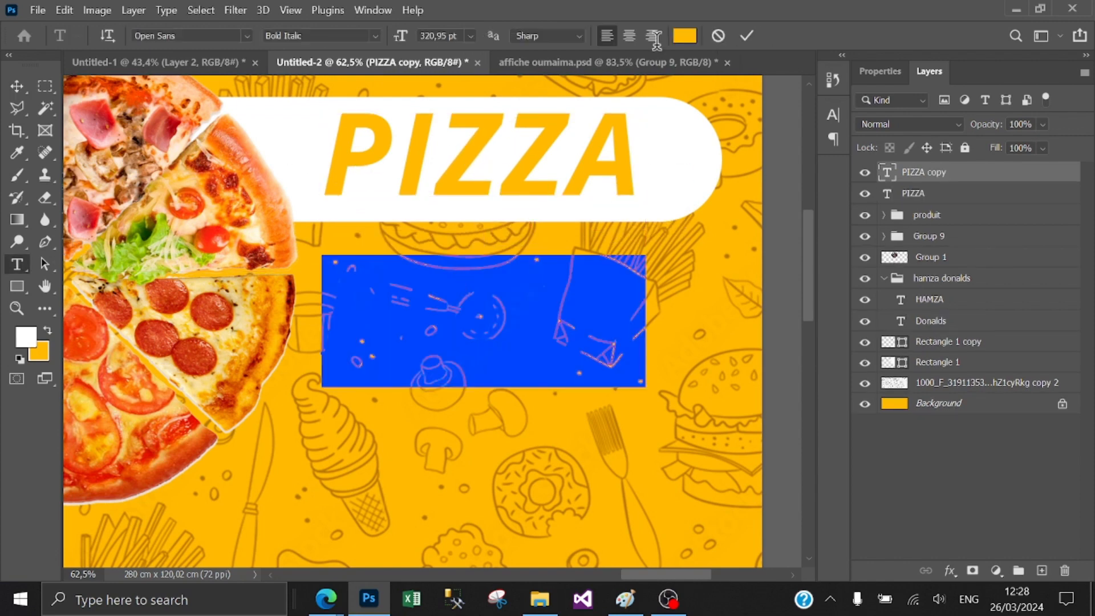
left_click(685, 35)
type("000000")
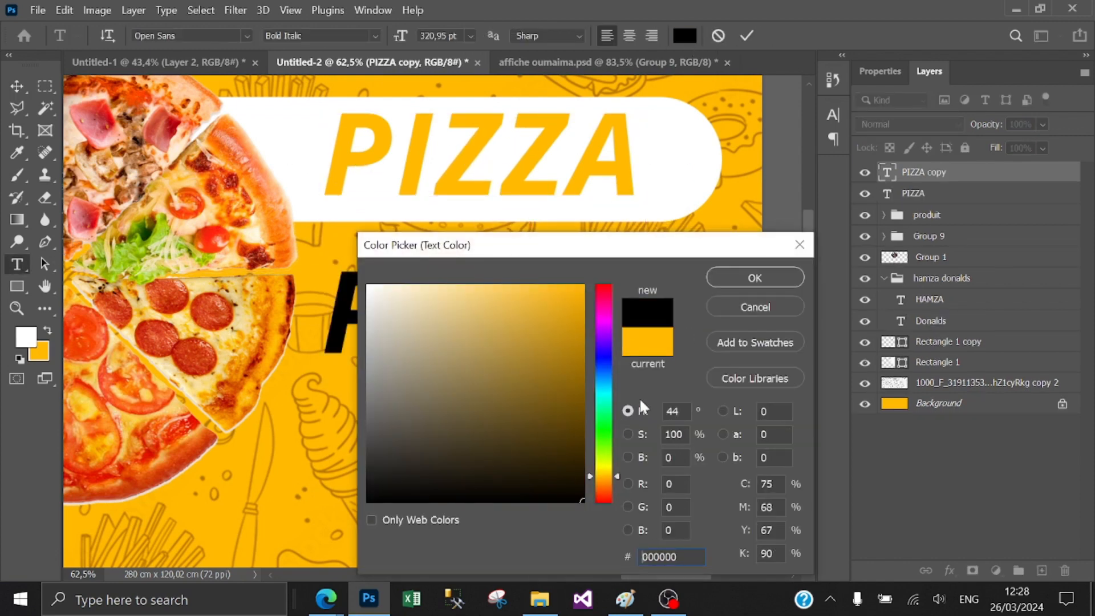
left_click_drag(375, 482, 369, 472)
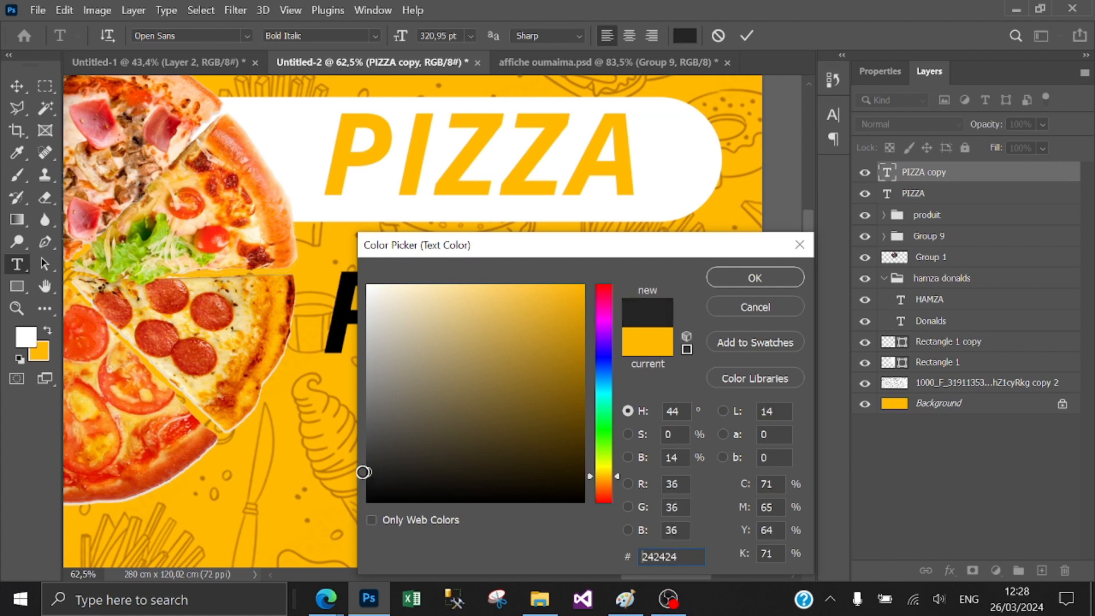
left_click(736, 276)
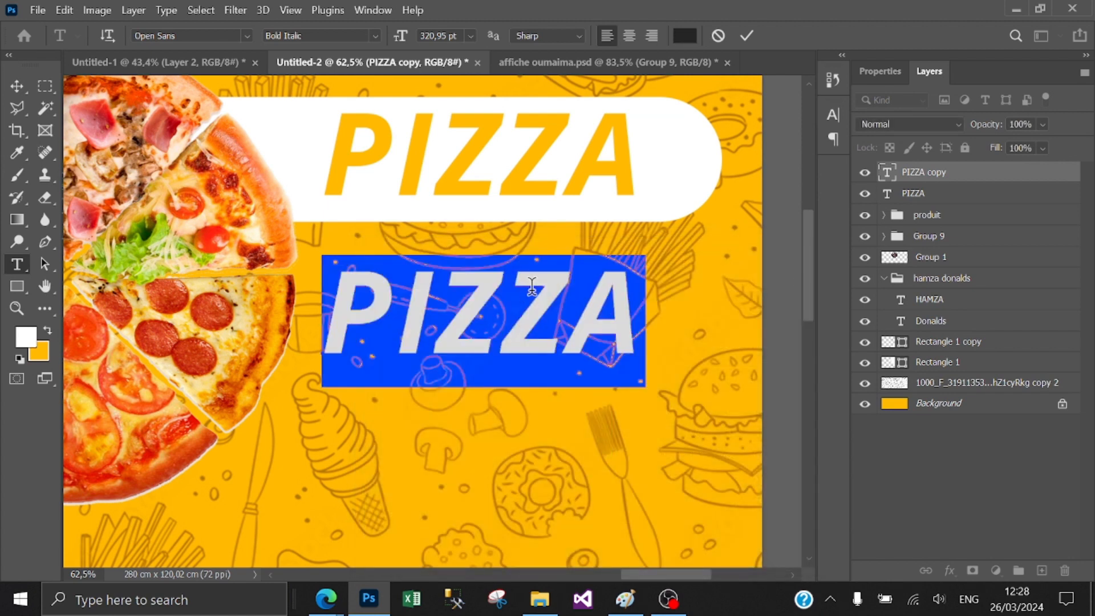
Step: Replace the copied text with "à partir" on one line and "de 30 Dhs" on the line below
type("A")
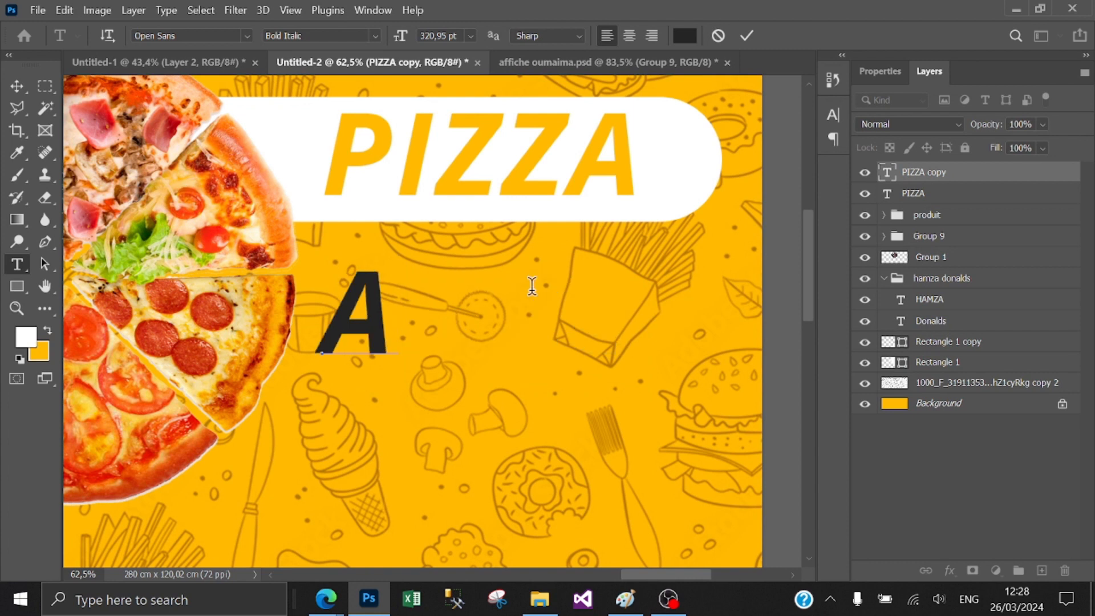
key("BackSpace")
type("T0")
key("BackSpace")
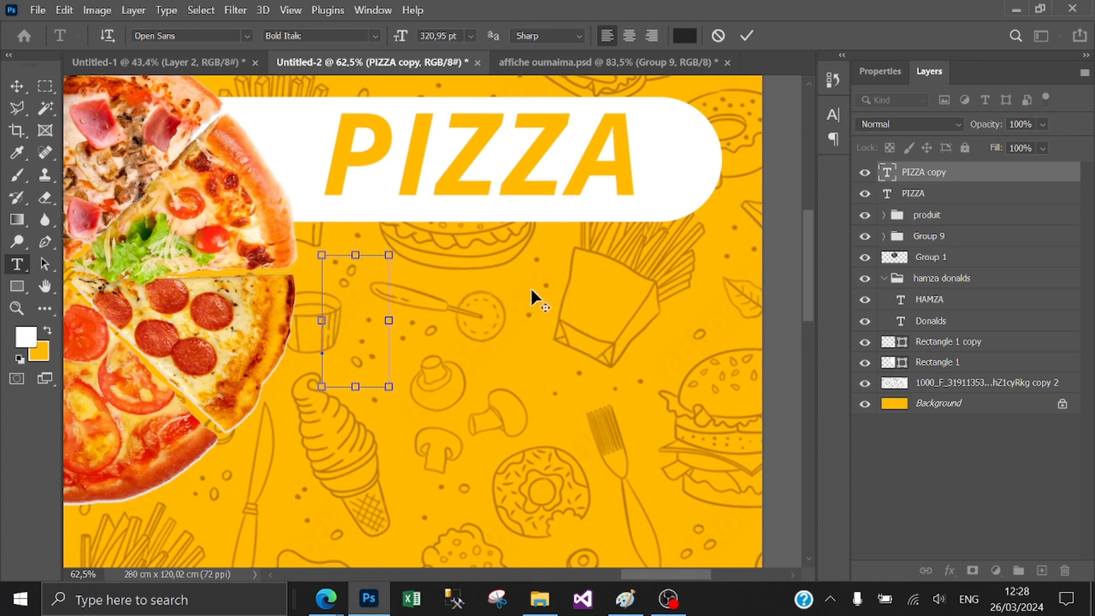
type("@")
key("BackSpace")
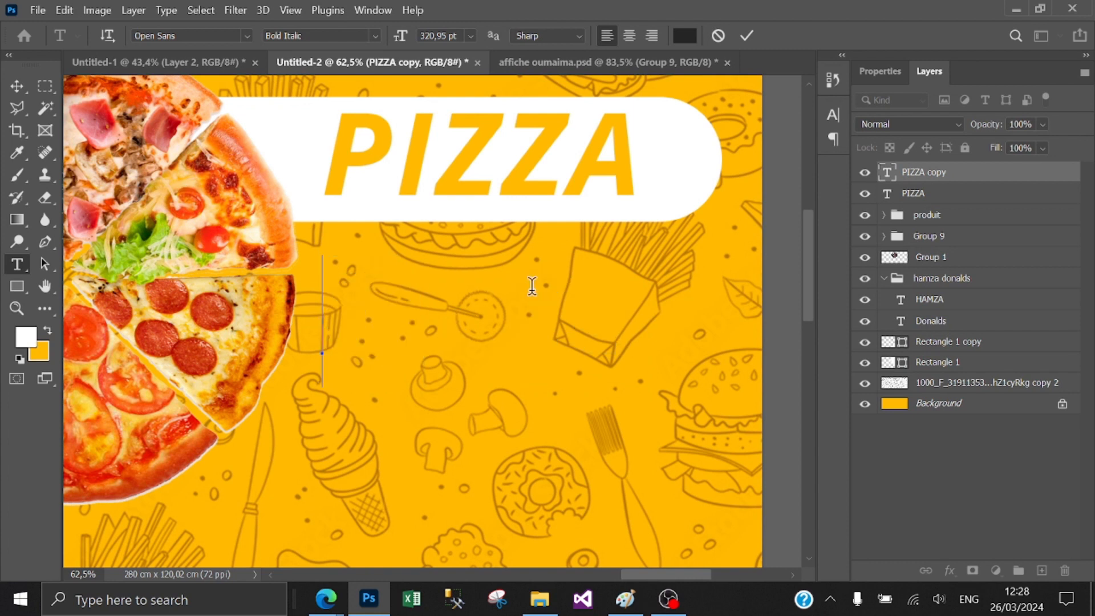
type("0")
key("BackSpace")
type("à")
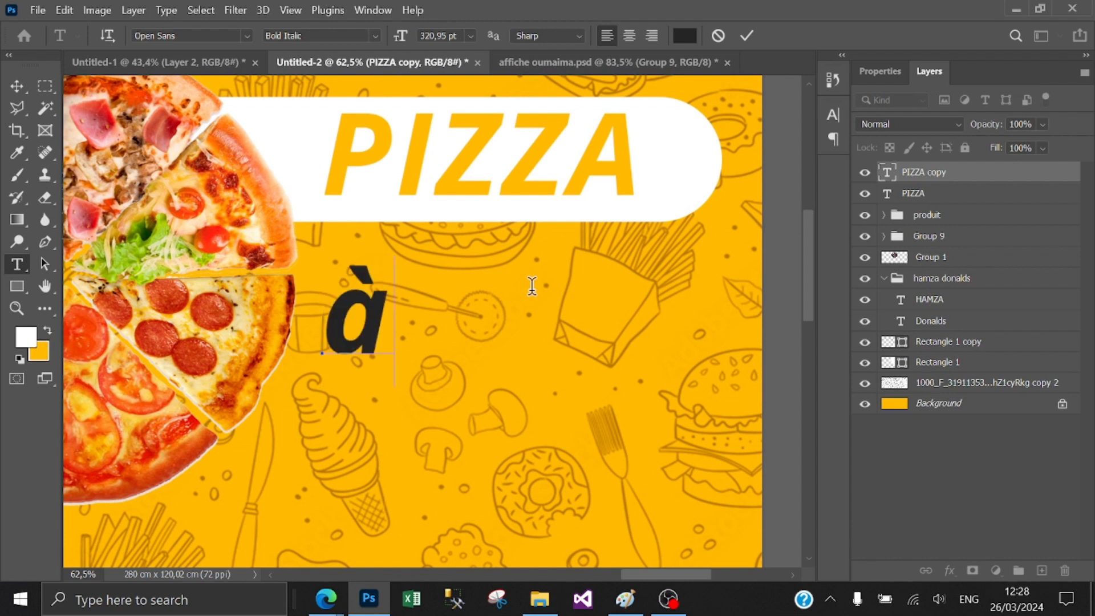
type(" pa")
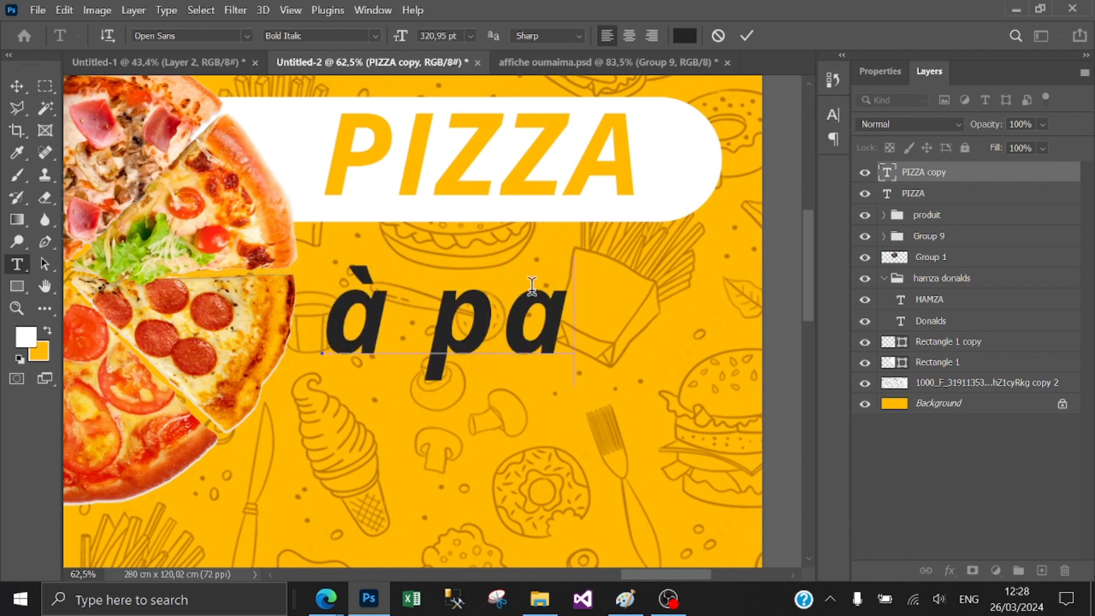
type("rtir")
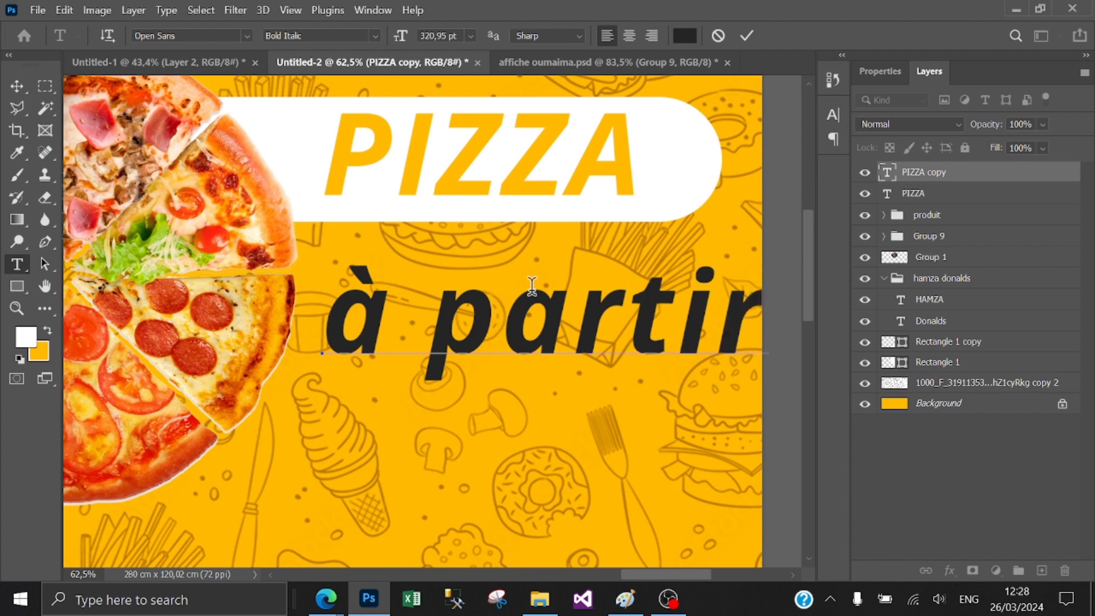
key("Return")
type("de")
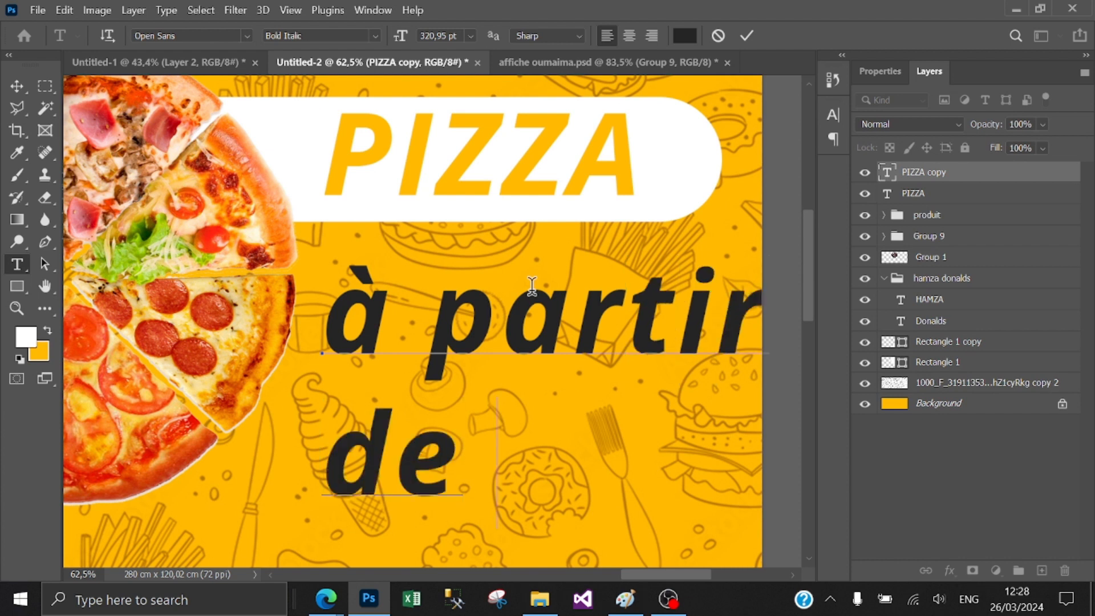
type(" 30 d")
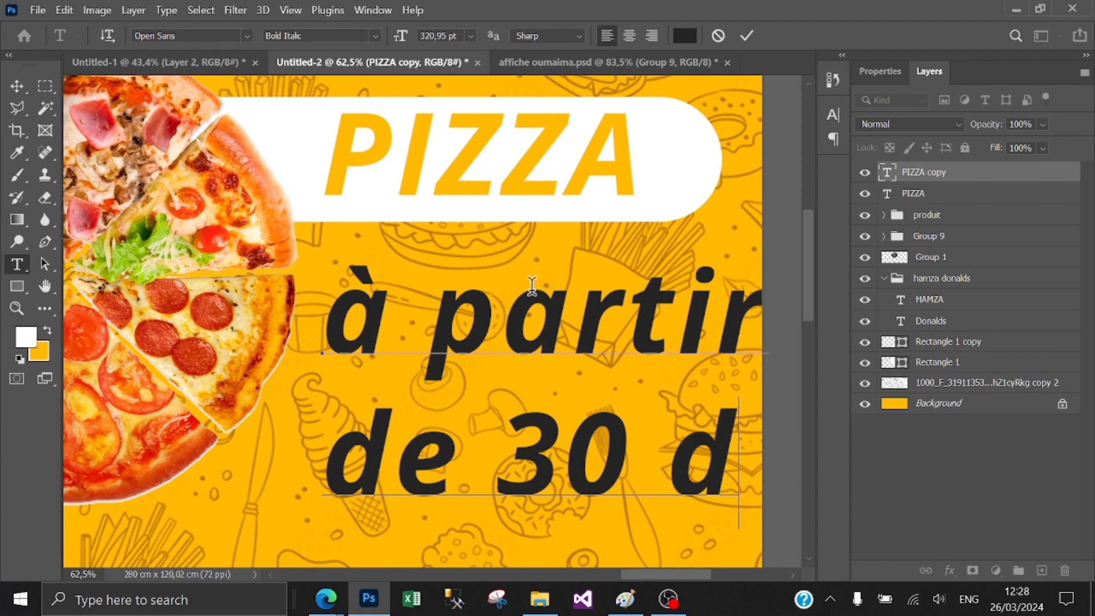
key("BackSpace")
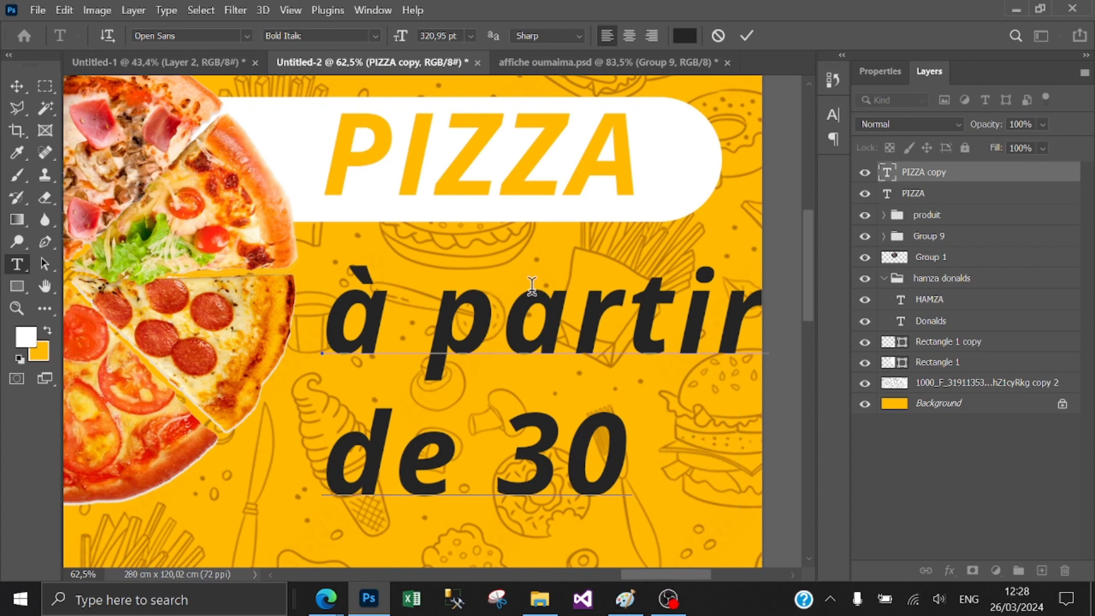
type("DH")
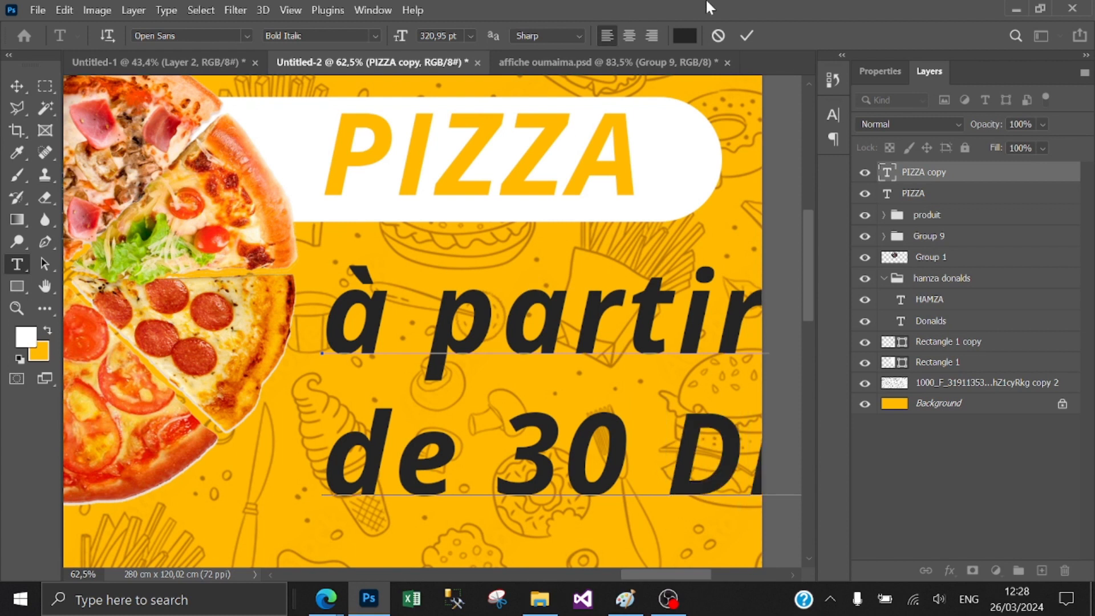
left_click(747, 35)
Step: Apply All Caps to the price text
left_click(832, 116)
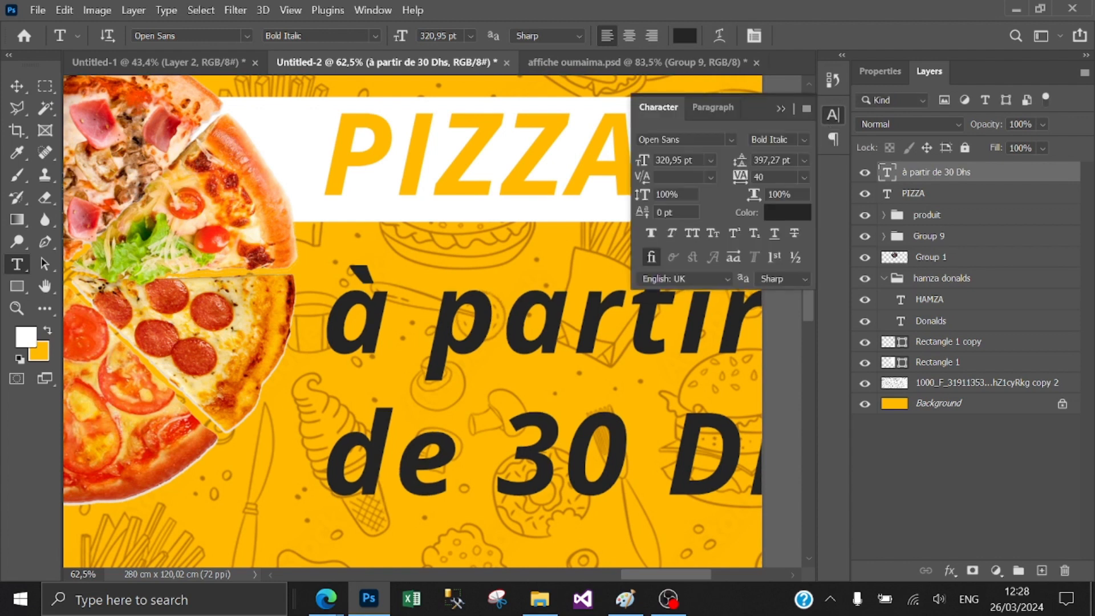
left_click(691, 235)
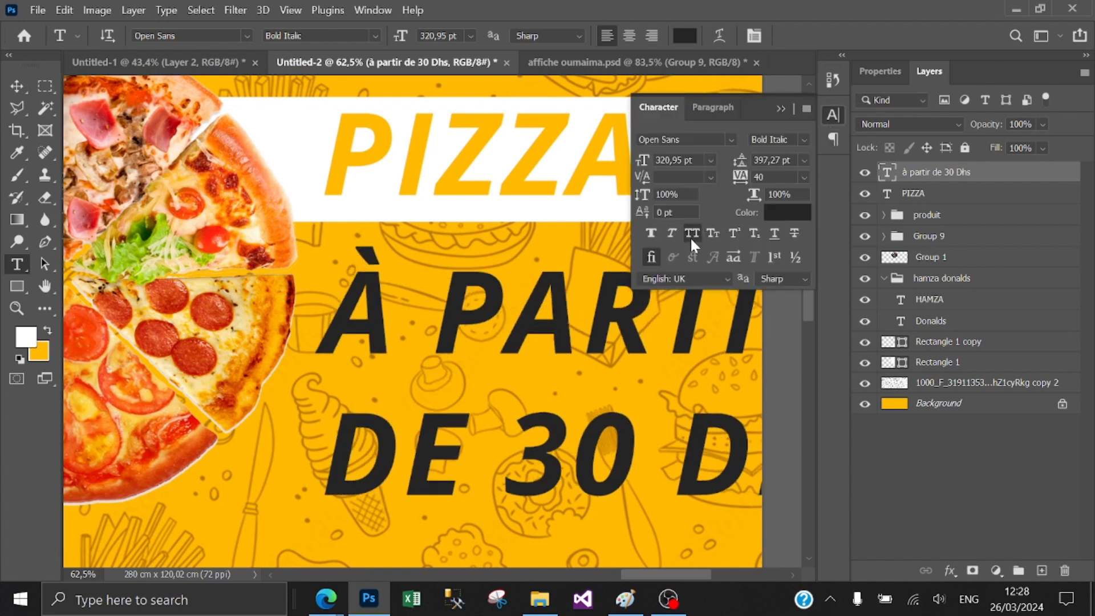
left_click(787, 109)
Step: Shrink the two-line price text to about 153.72 pt and place it under the white bar, starting near the first letter of PIZZA
key("ctrl+t")
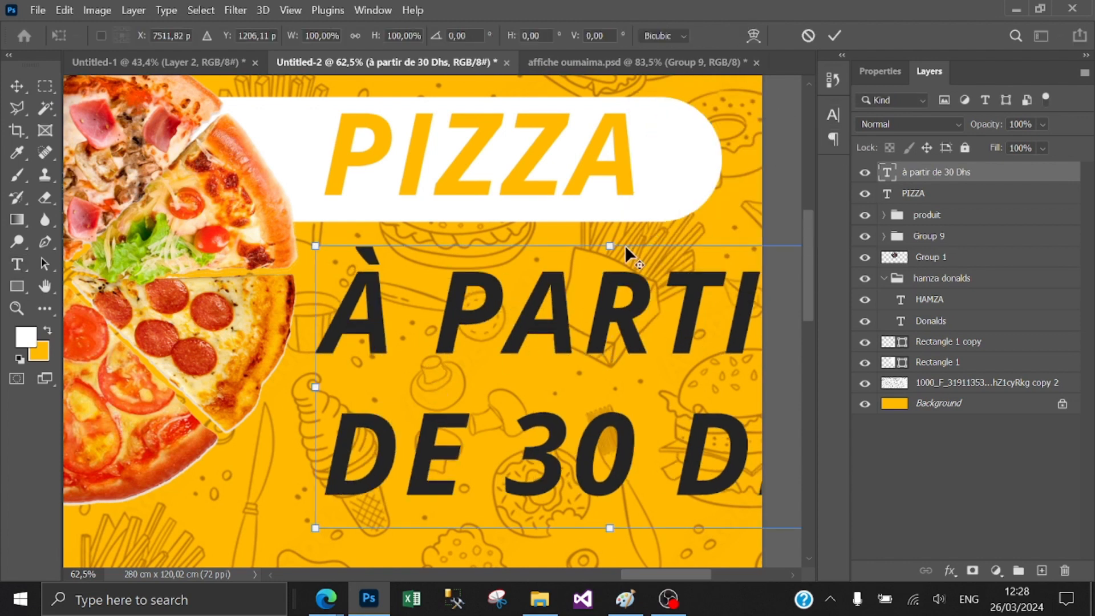
left_click_drag(613, 242, 630, 306)
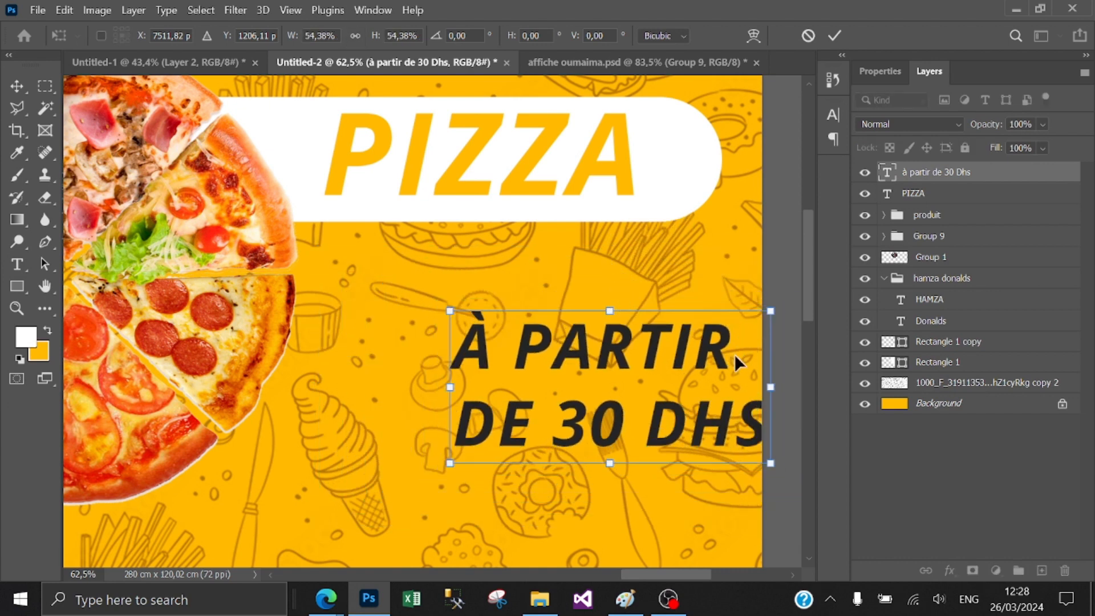
left_click_drag(683, 346, 545, 302)
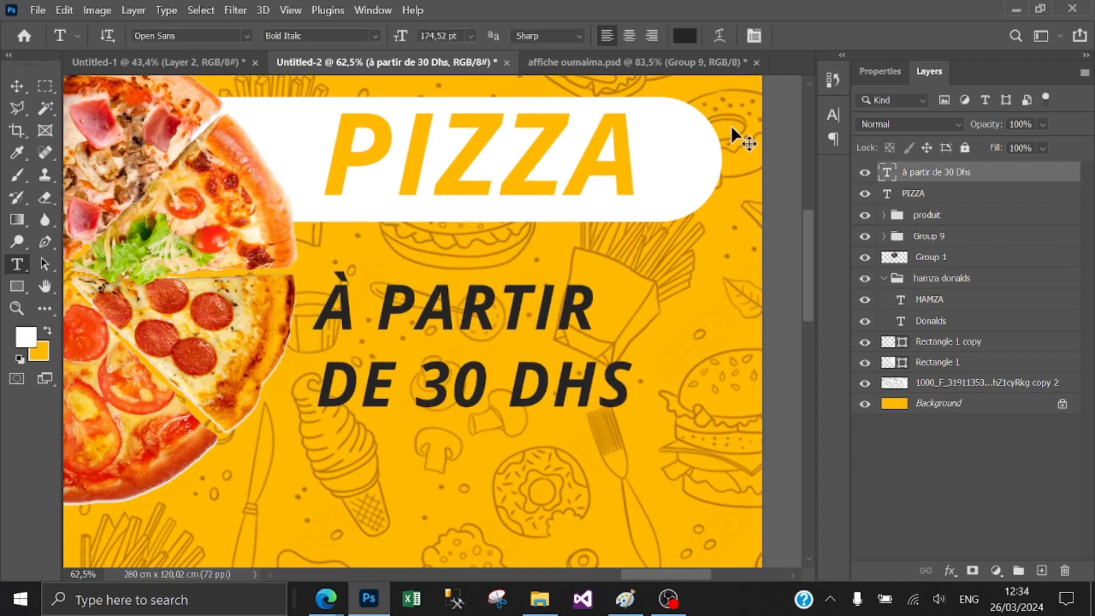
key("ctrl+t")
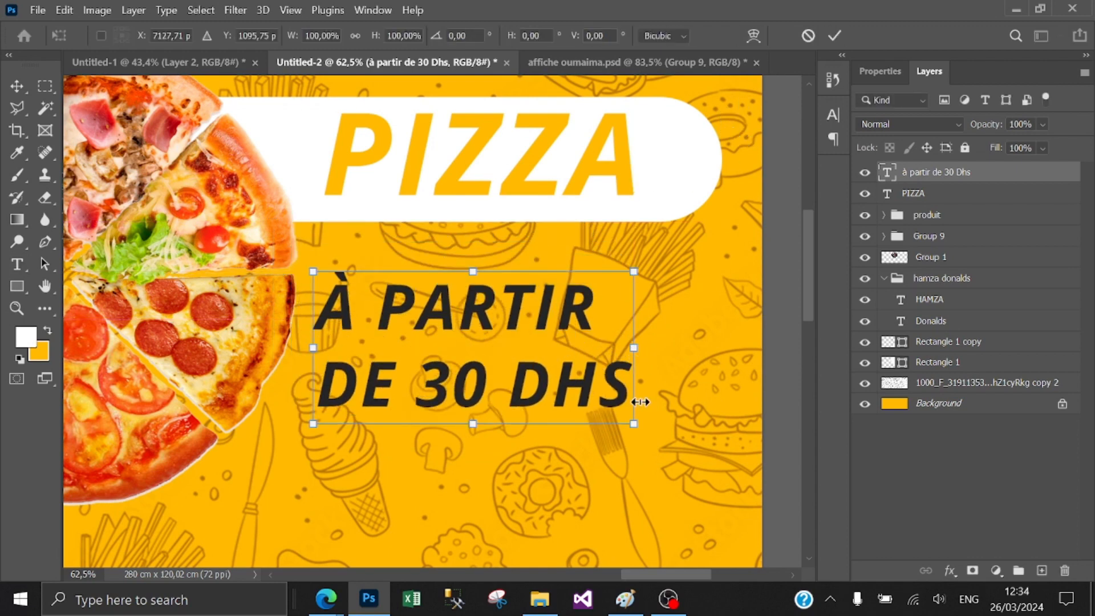
left_click_drag(633, 421, 596, 407)
left_click(835, 36)
Step: Move "de" up to the first line of the price text and delete "30 Dhs", keeping only "à partir de"
key("t")
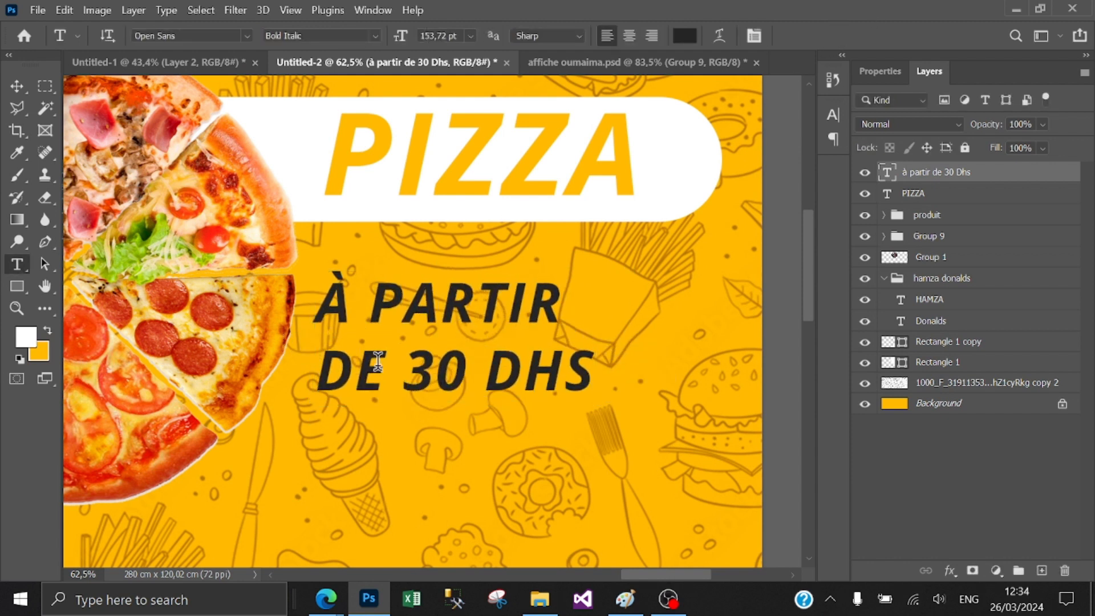
left_click_drag(388, 371, 318, 365)
left_click(318, 365)
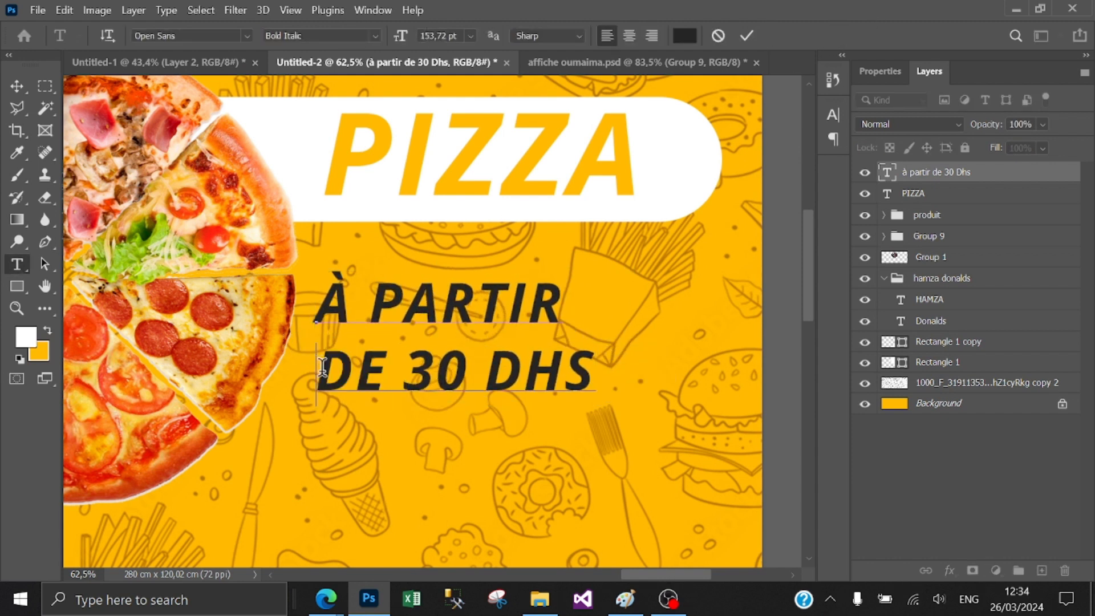
key("BackSpace")
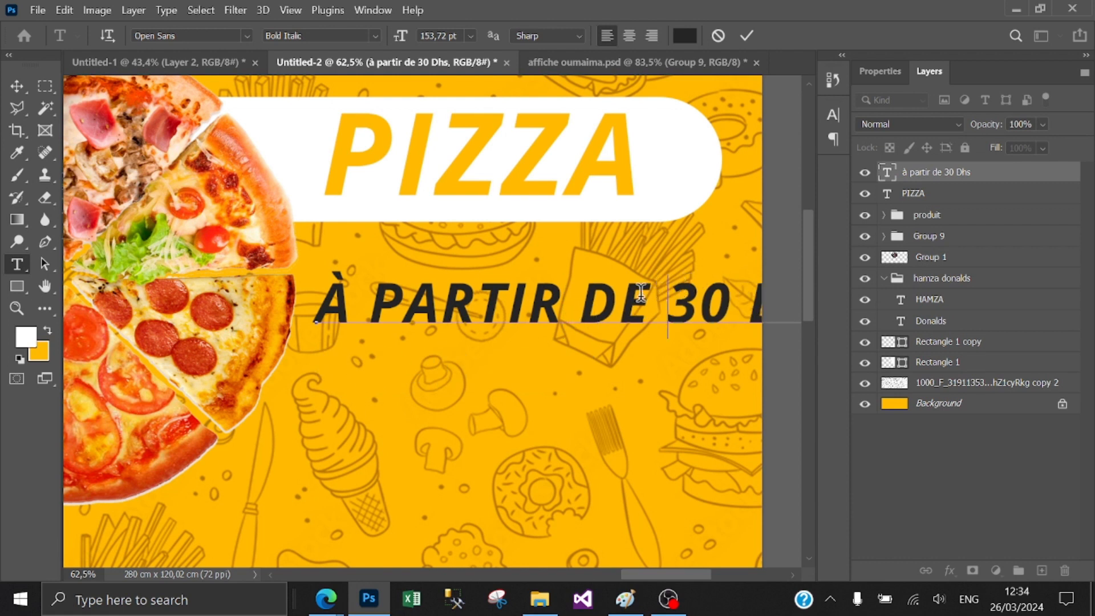
left_click_drag(641, 293, 655, 301)
key("Return")
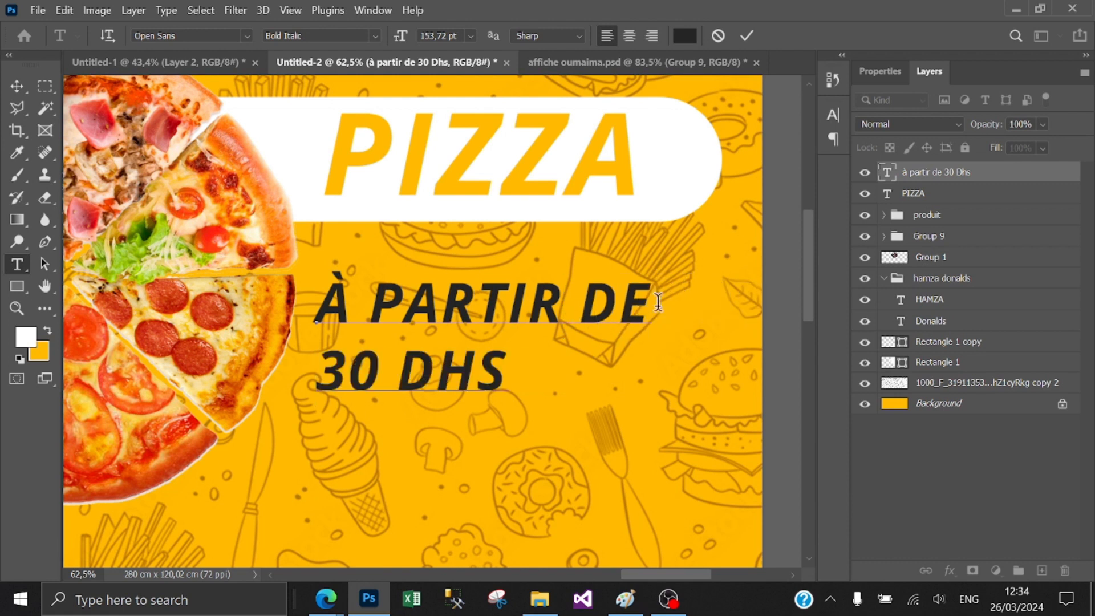
double_click(455, 364)
left_click(455, 366)
key("BackSpace")
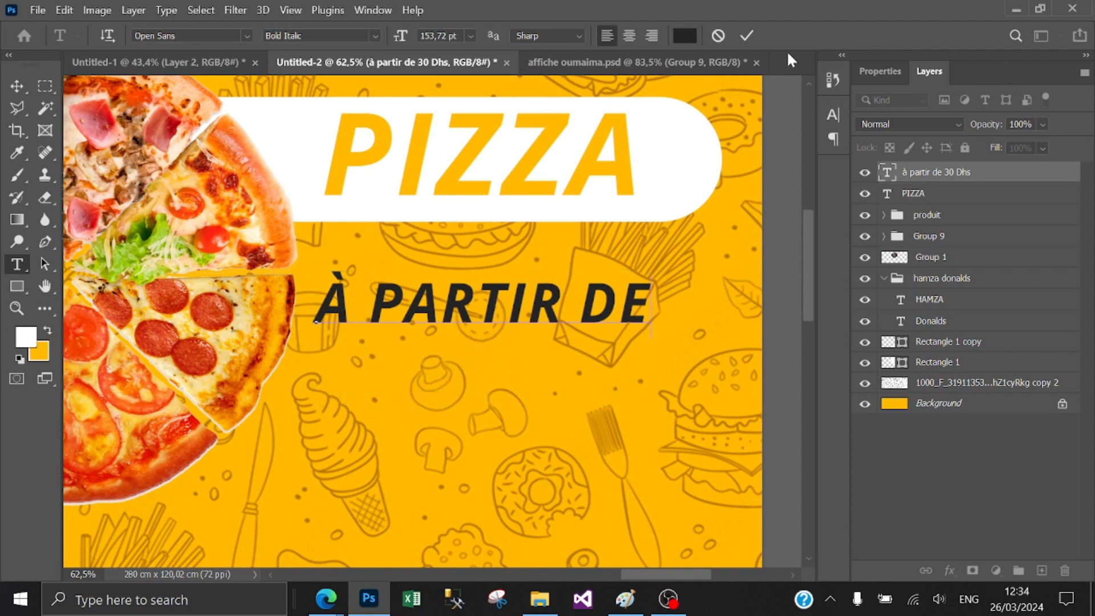
left_click(747, 35)
Step: Set the tracking of the "à partir de" text to 0
left_click(832, 115)
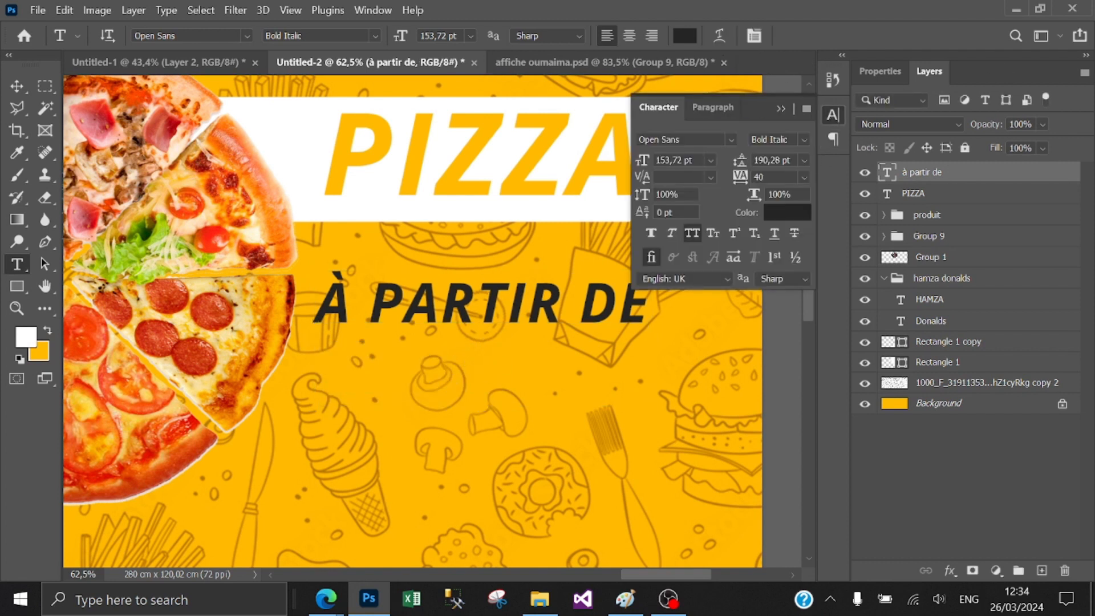
left_click_drag(758, 177, 745, 183)
key("BackSpace")
key("Return")
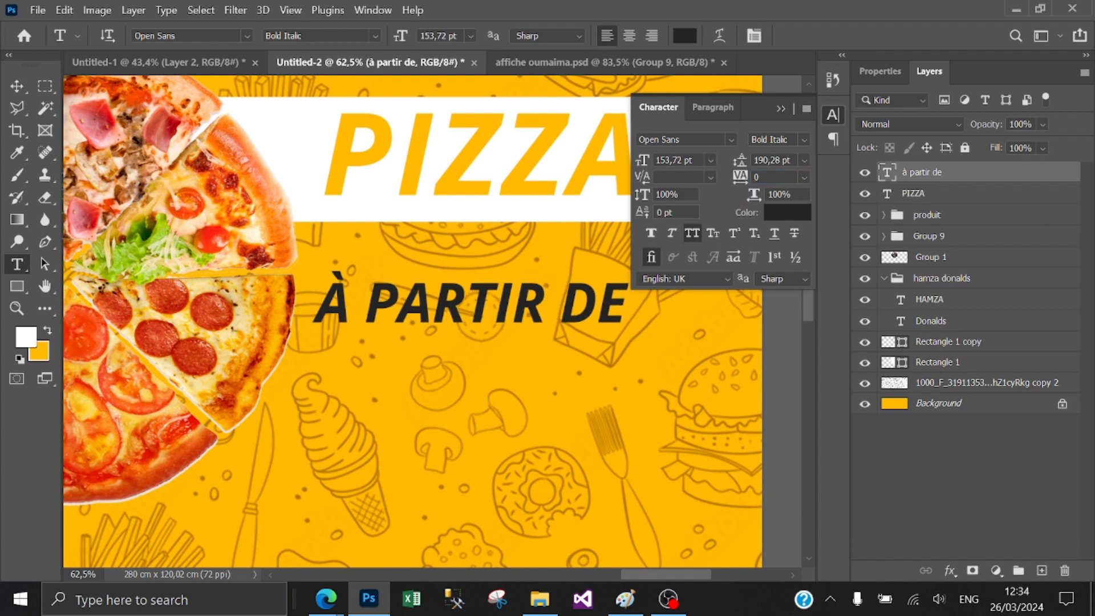
left_click(779, 108)
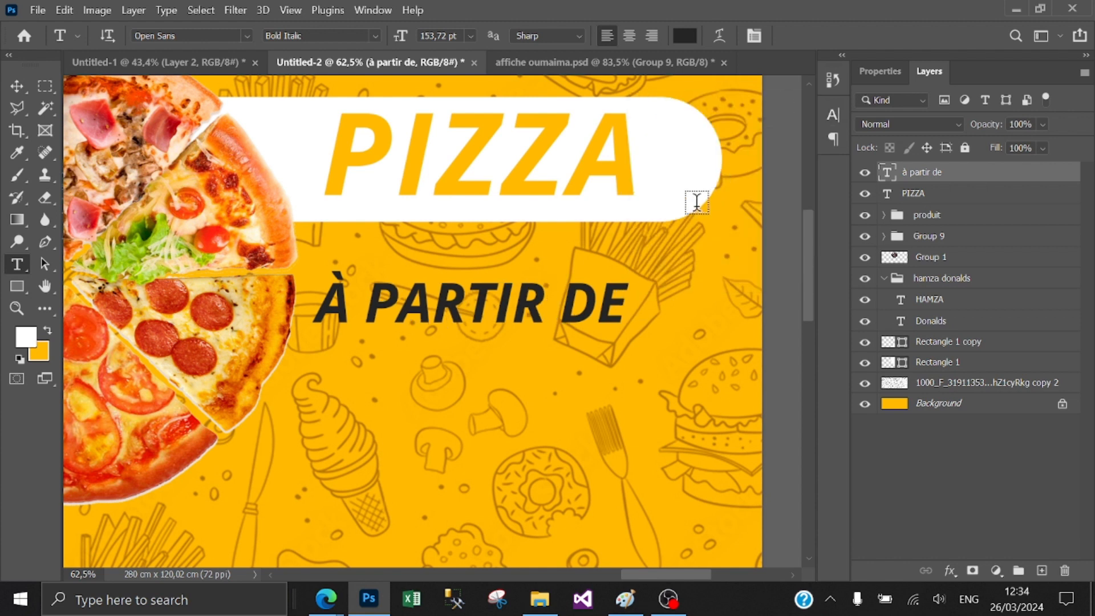
Step: Duplicate the "à partir de" text directly below itself and change the copy to "30 Dhs"
key("v")
left_click_drag(401, 321, 433, 368)
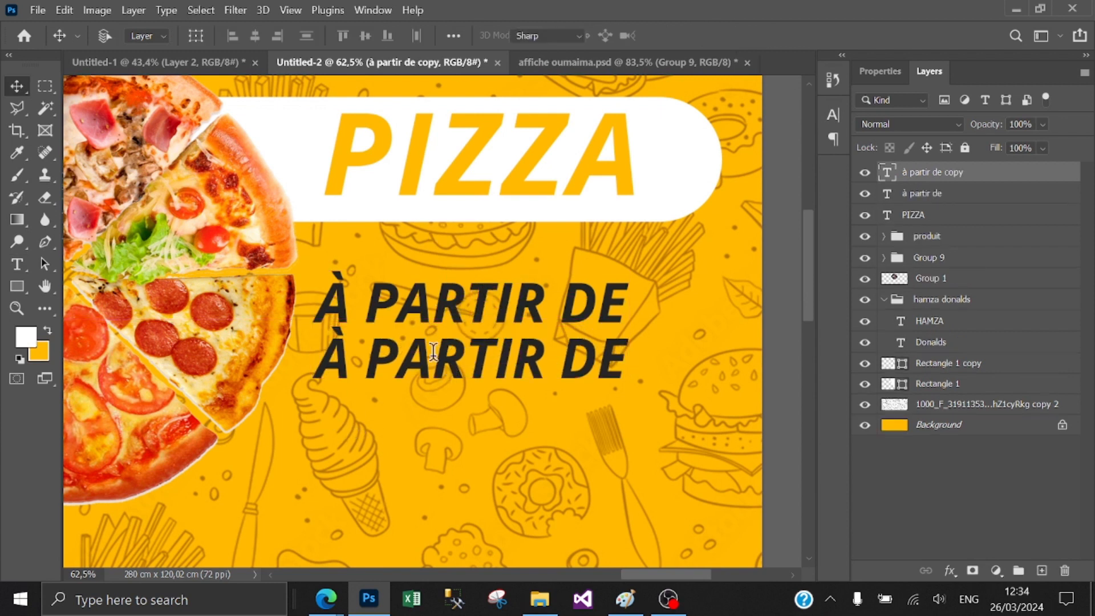
triple_click(433, 353)
type("30 DHS")
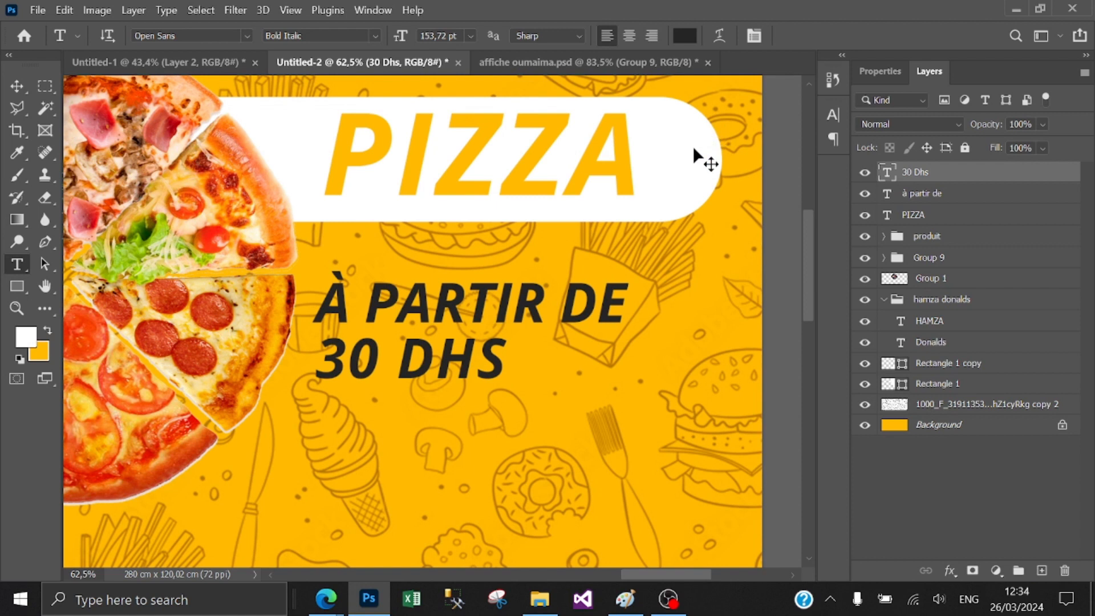
key("ctrl+Return")
Step: Enlarge the "30 Dhs" text to about 161% so it spans the width of the line above
key("ctrl+t")
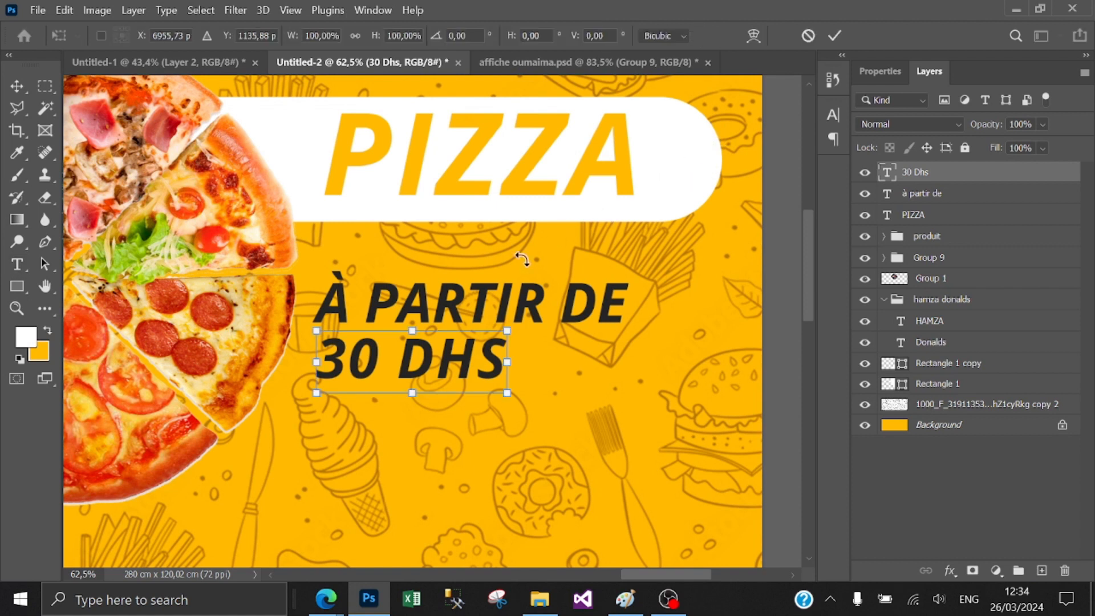
left_click_drag(507, 391, 623, 431)
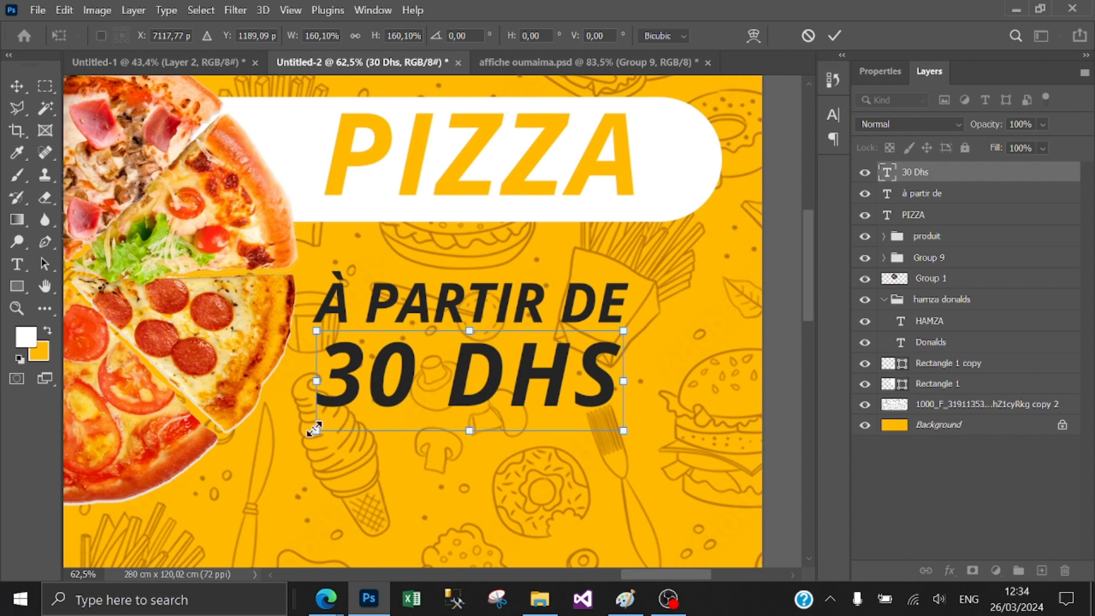
left_click_drag(315, 429, 313, 431)
left_click(835, 35)
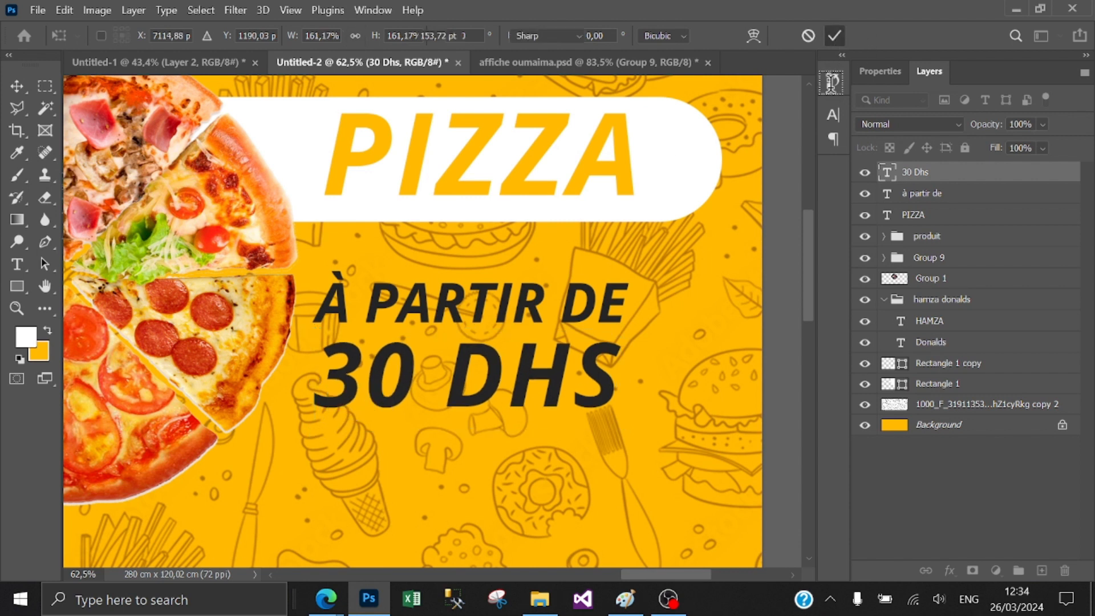
Step: Set the tracking of the "30 Dhs" text to 0
left_click(834, 114)
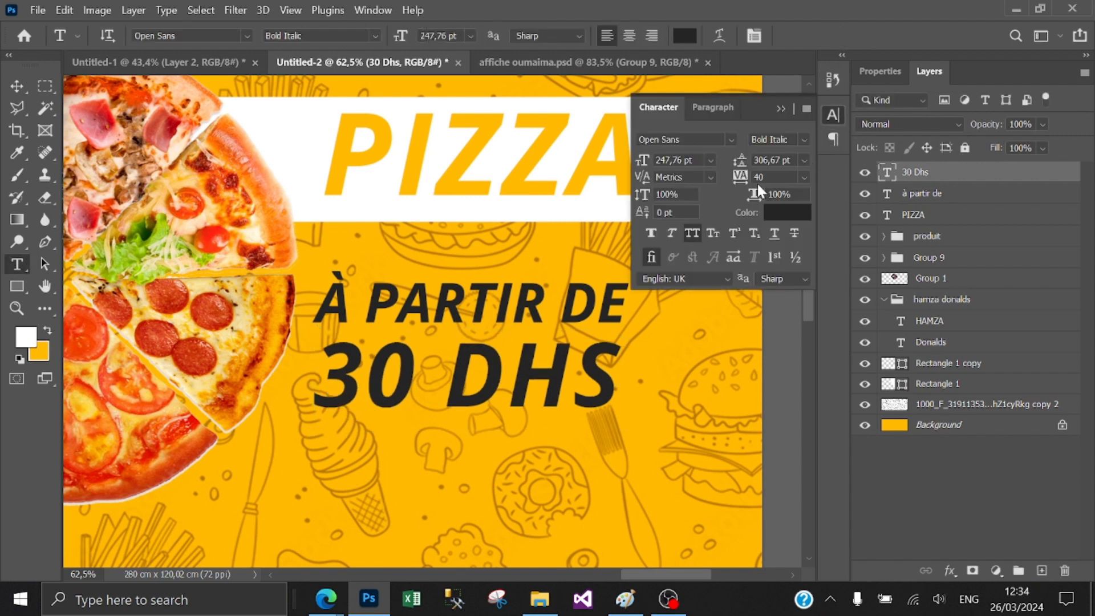
key("Return")
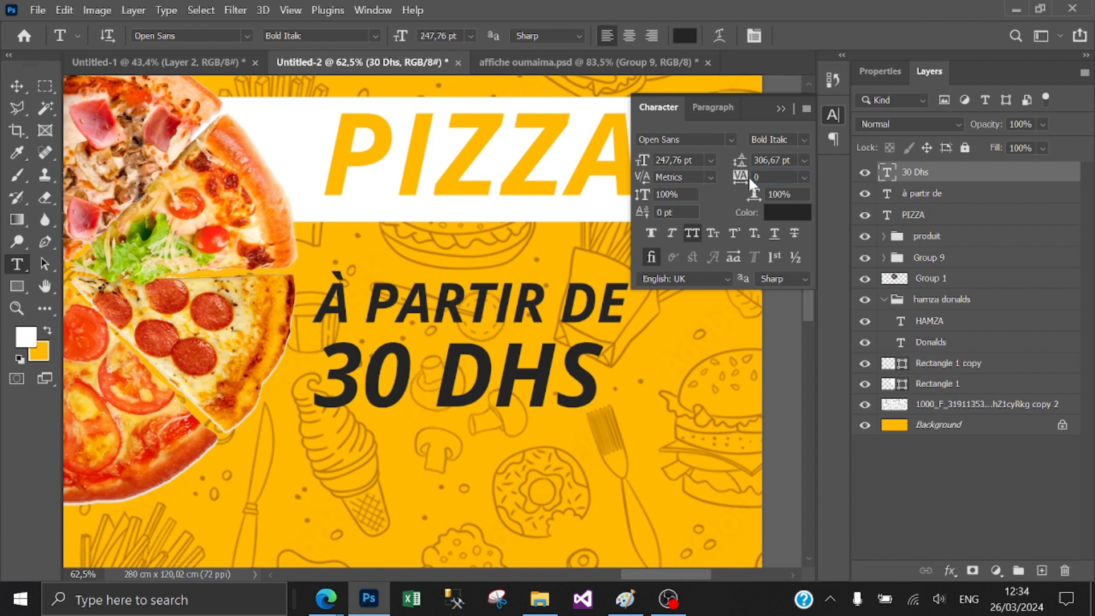
left_click(780, 108)
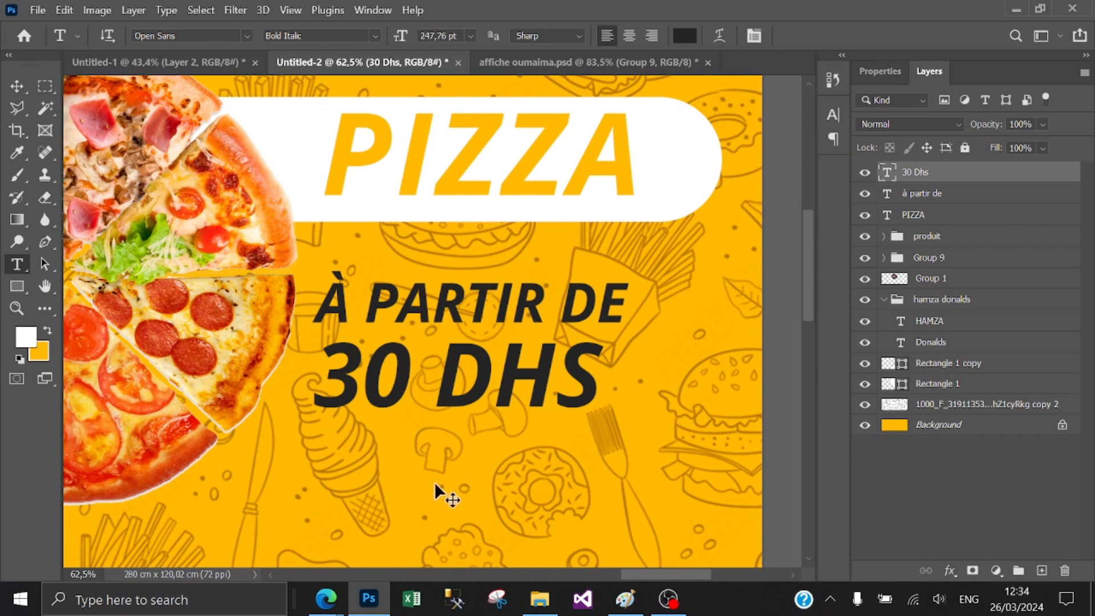
Step: Enlarge the "30 Dhs" text to about 107% so it matches the width of the "à partir de" line
key("ctrl+t")
left_click_drag(602, 435, 615, 452)
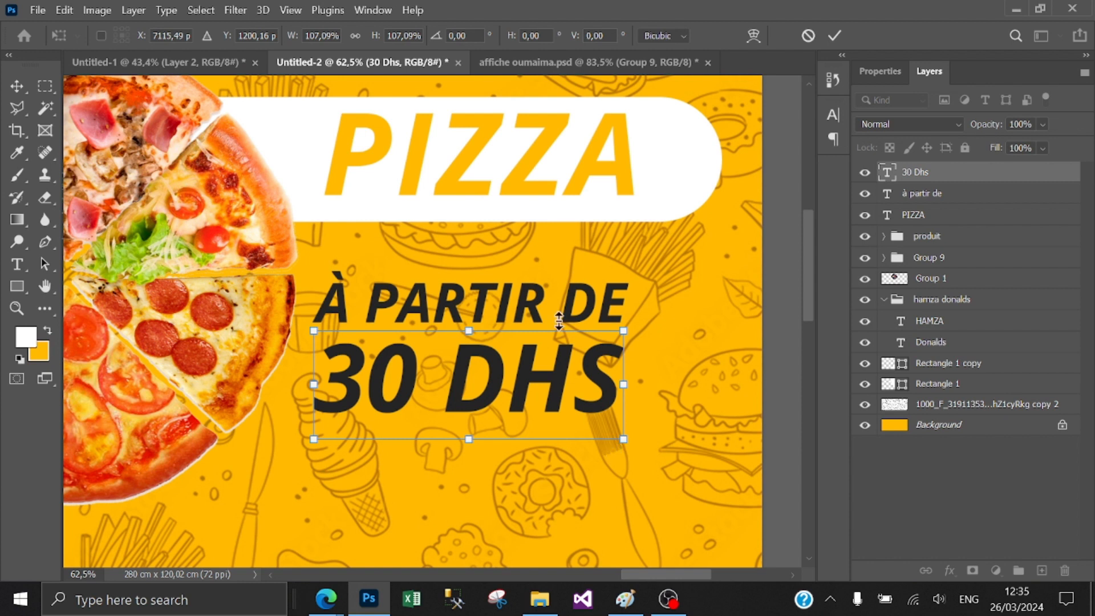
left_click_drag(314, 331, 312, 330)
left_click(834, 37)
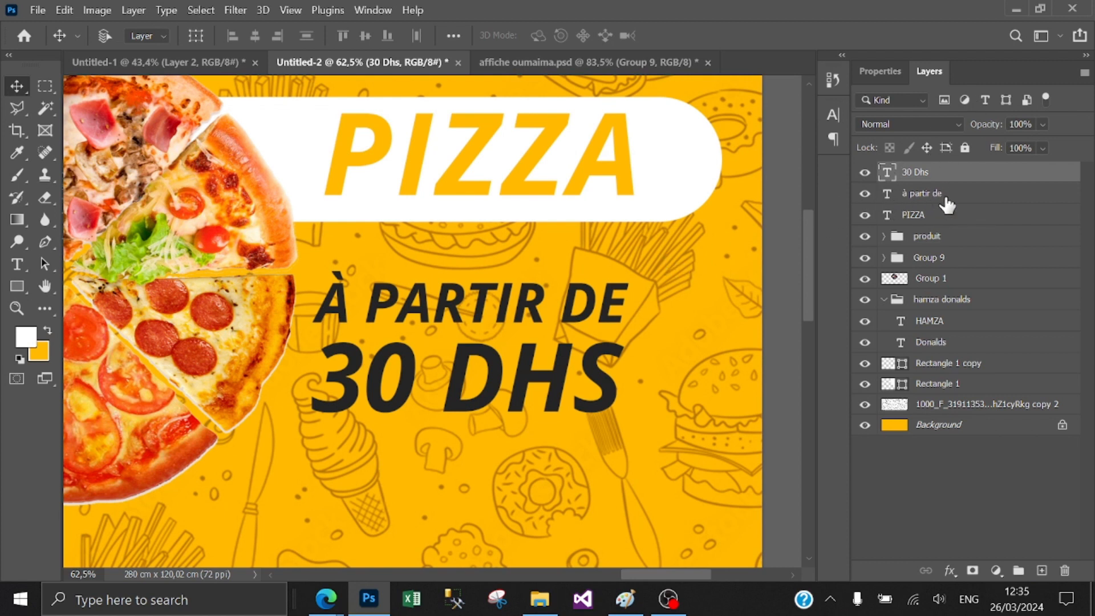
Step: Scale the "à partir de" and "30 Dhs" texts together to about 112% and move them up closer under the white PIZZA label
left_click(921, 197, "ctrl")
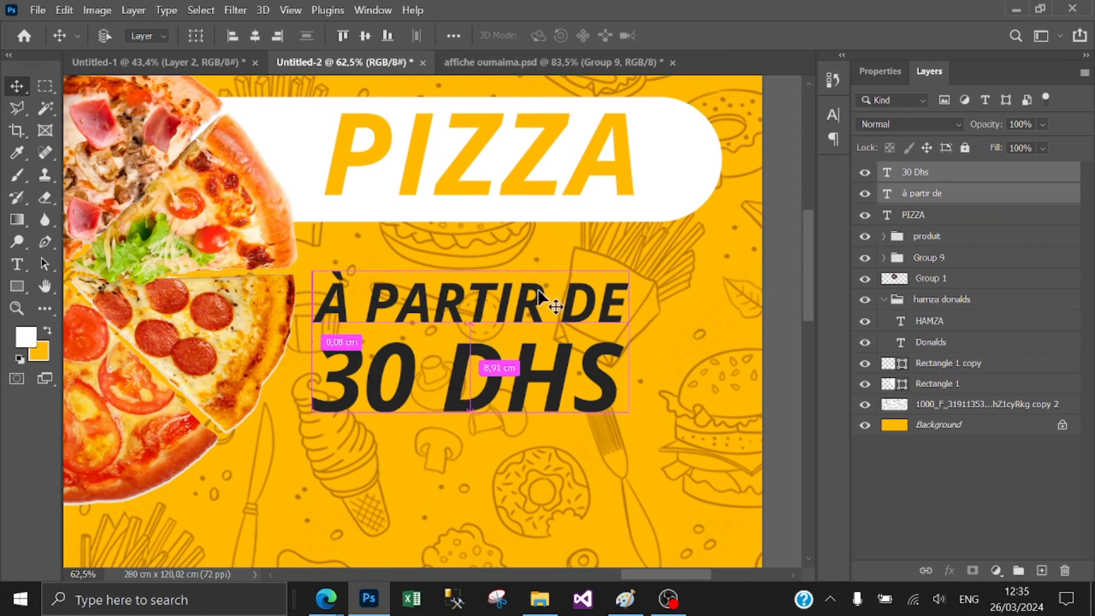
key("ctrl+t")
left_click_drag(630, 271, 648, 262)
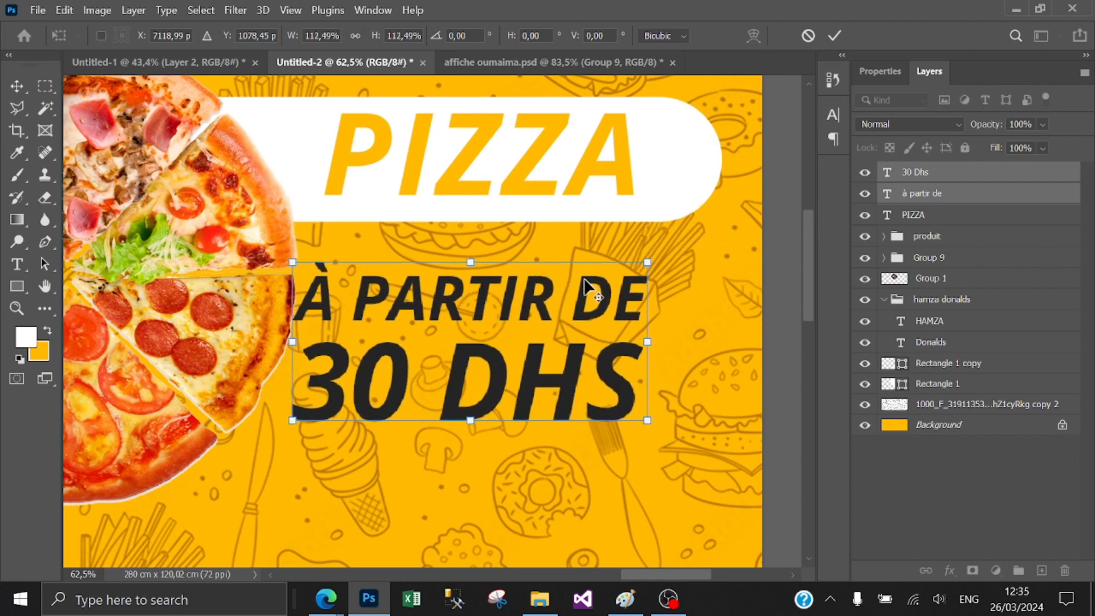
left_click_drag(566, 301, 586, 278)
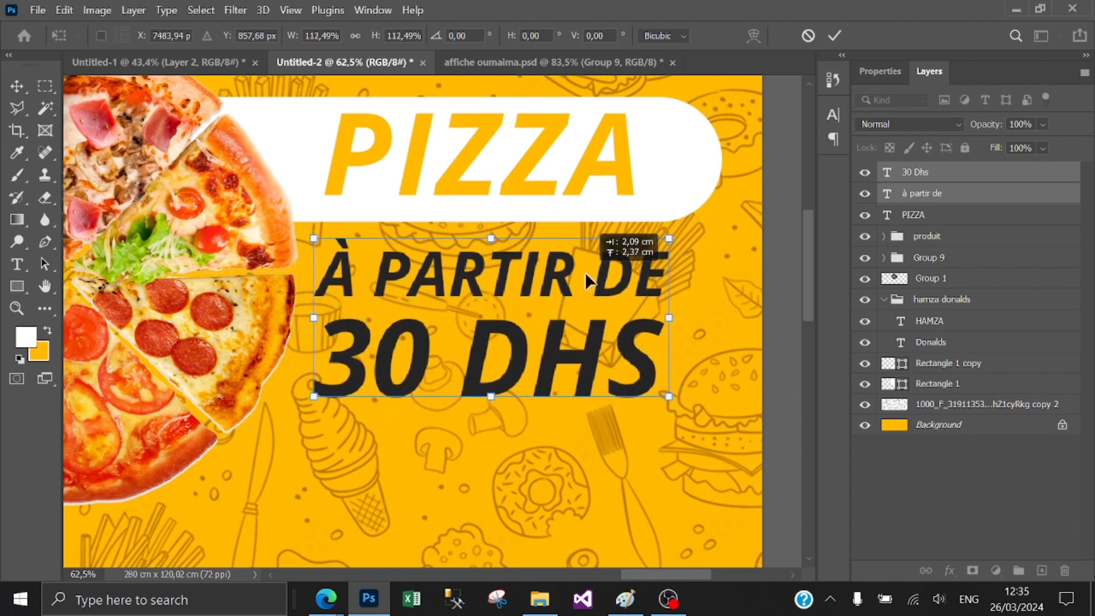
left_click(835, 36)
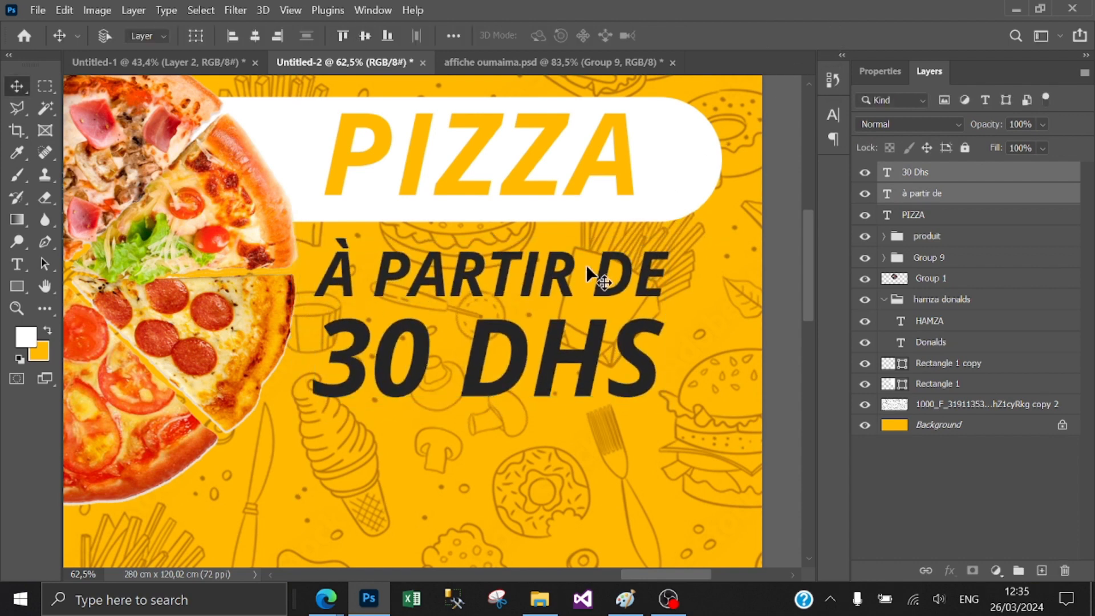
Step: Shrink both price text lines together slightly so they end about level with the word PIZZA
key("ctrl+t")
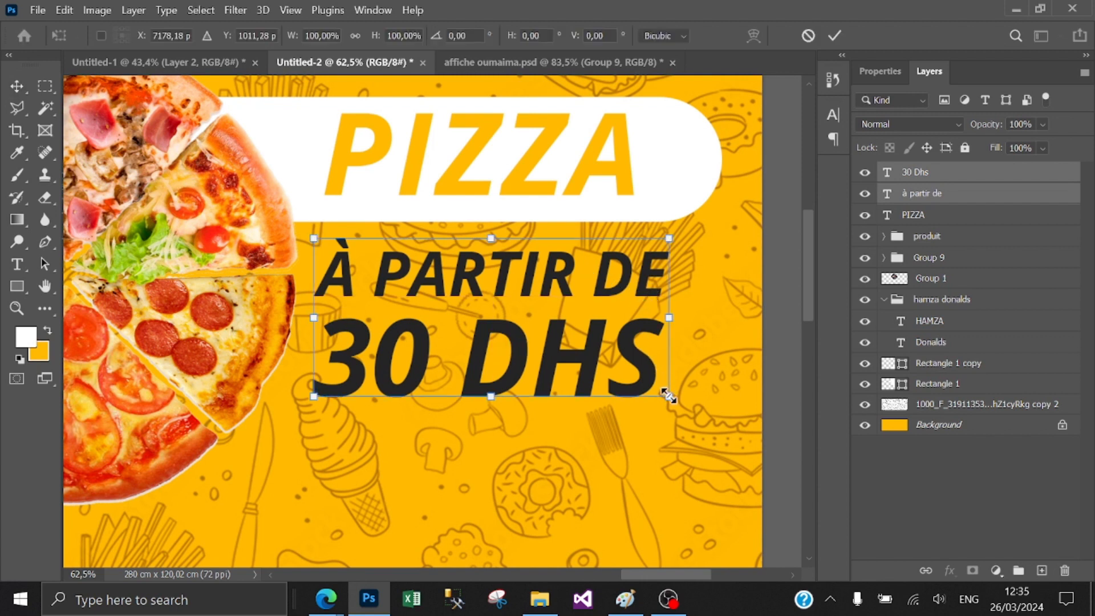
left_click_drag(667, 396, 643, 384)
left_click(835, 35)
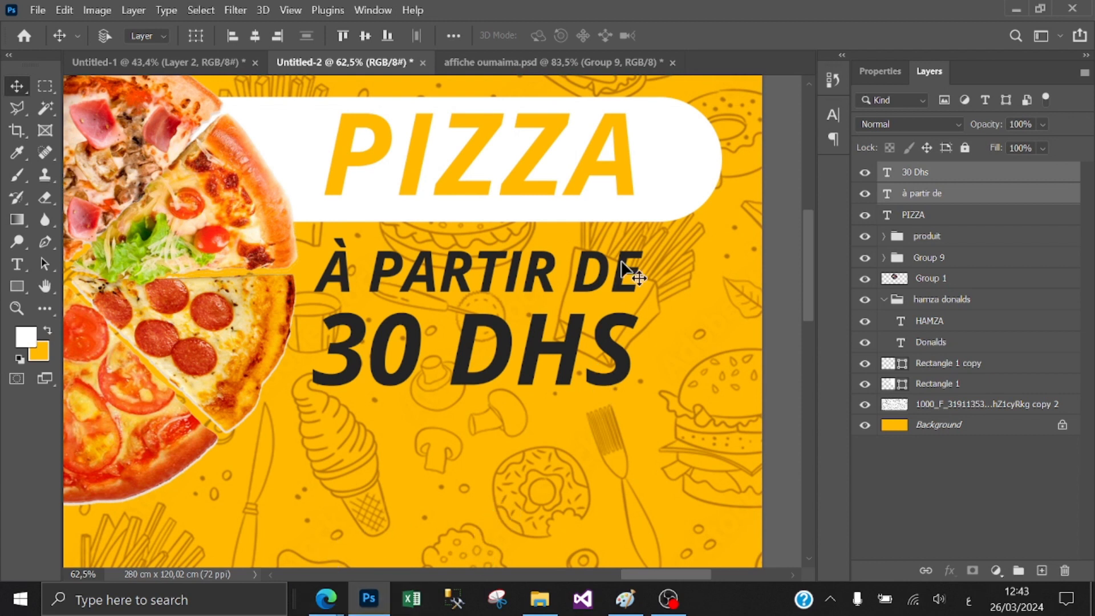
Step: Set the font size of the "à partir de" text to 132 pt
key("t")
left_click(559, 272)
triple_click(559, 272)
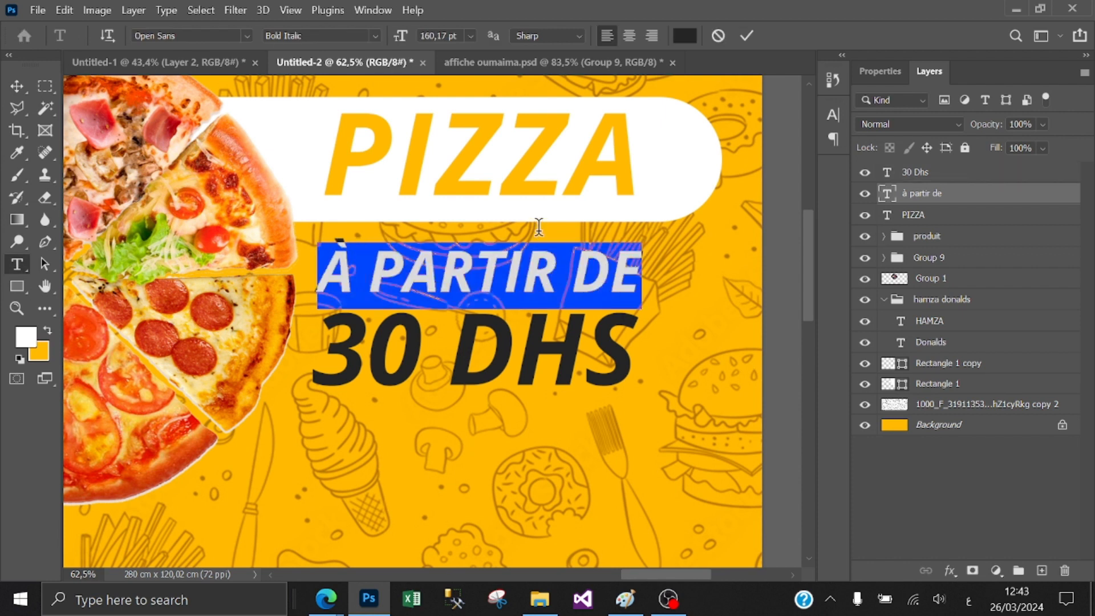
left_click_drag(401, 35, 379, 41)
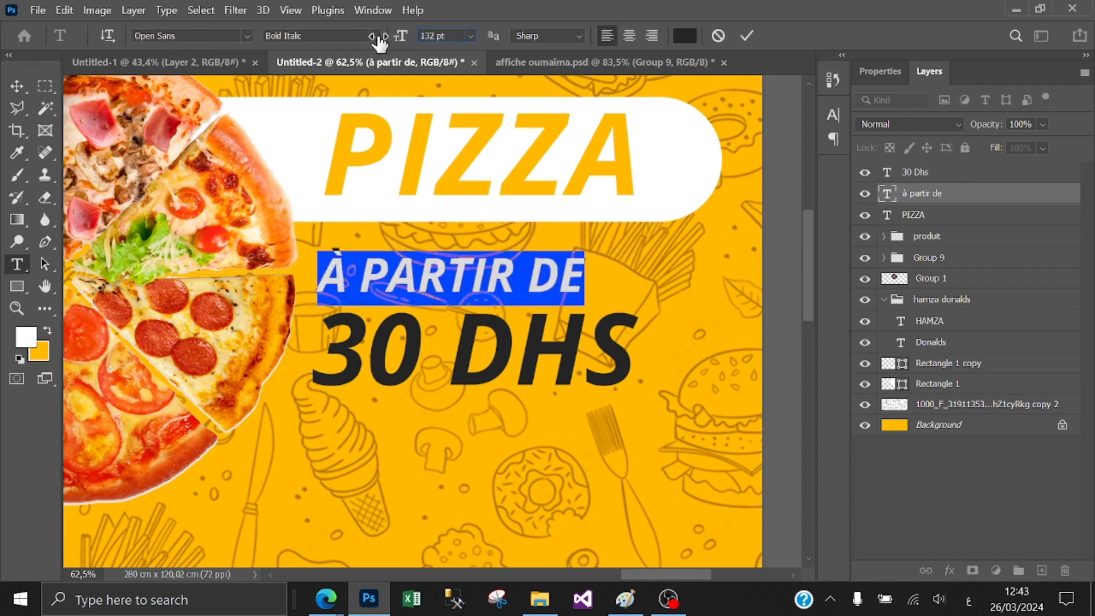
left_click(746, 37)
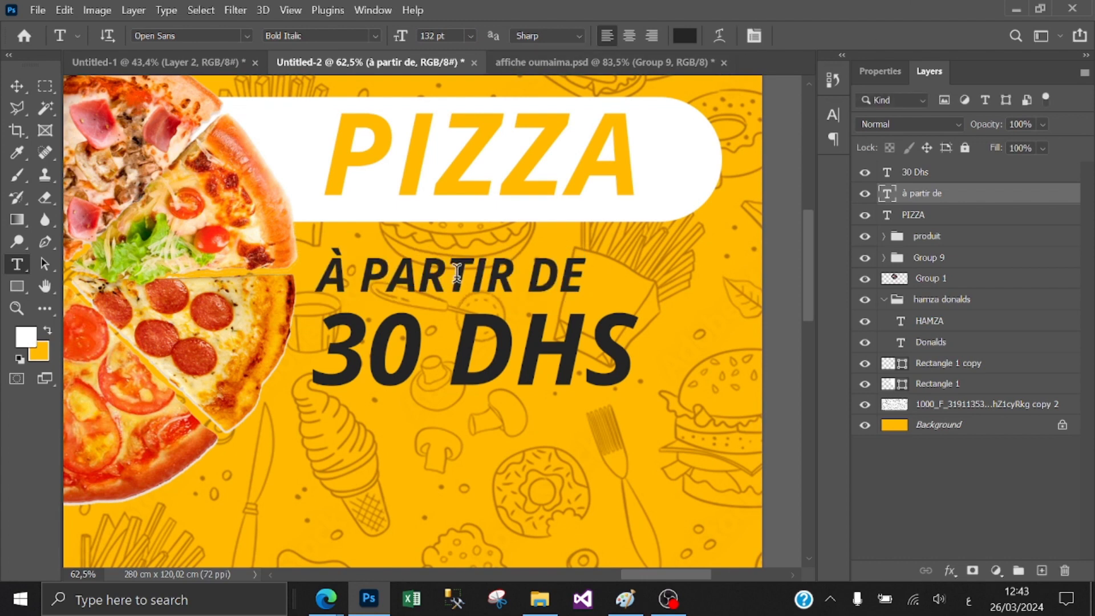
Step: Shift the smaller "à partir de" text slightly right so it sits centred above "30 Dhs"
scroll(457, 274, "down", 5)
scroll(437, 258, "up", 4)
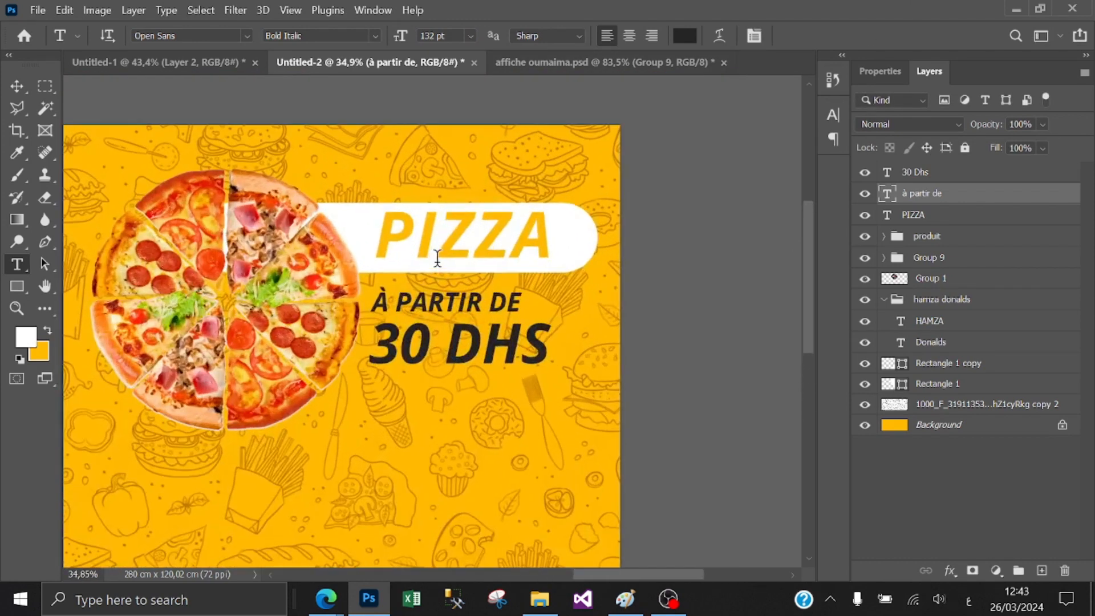
key("v")
left_click_drag(453, 304, 453, 305)
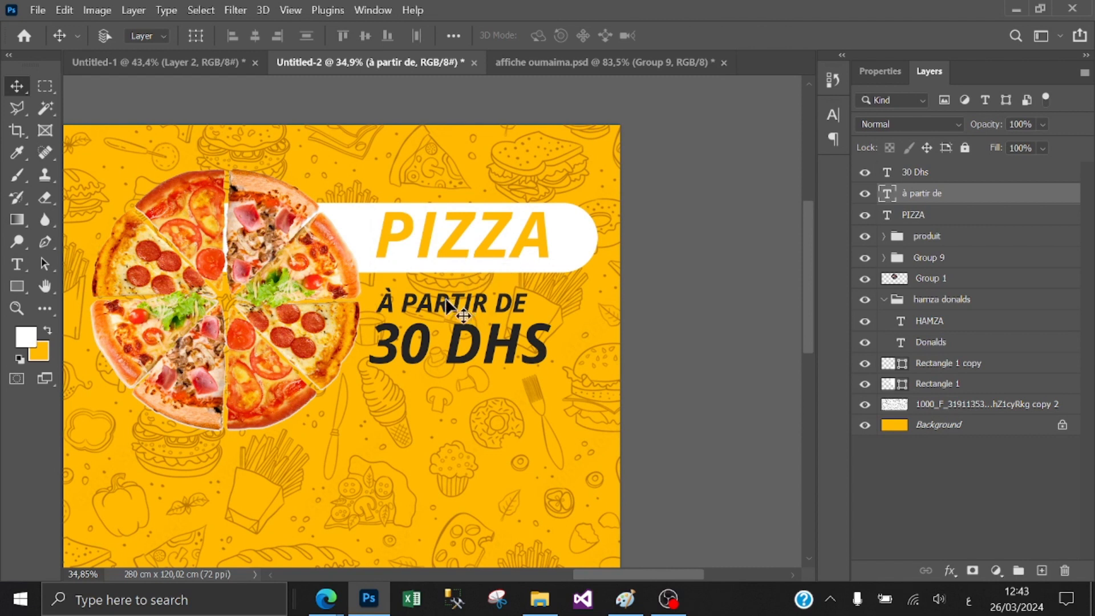
Step: Preview different fonts on the "à partir de" and "30 Dhs" texts and apply Franklin Gothic Heavy to both
left_click(936, 174, "shift")
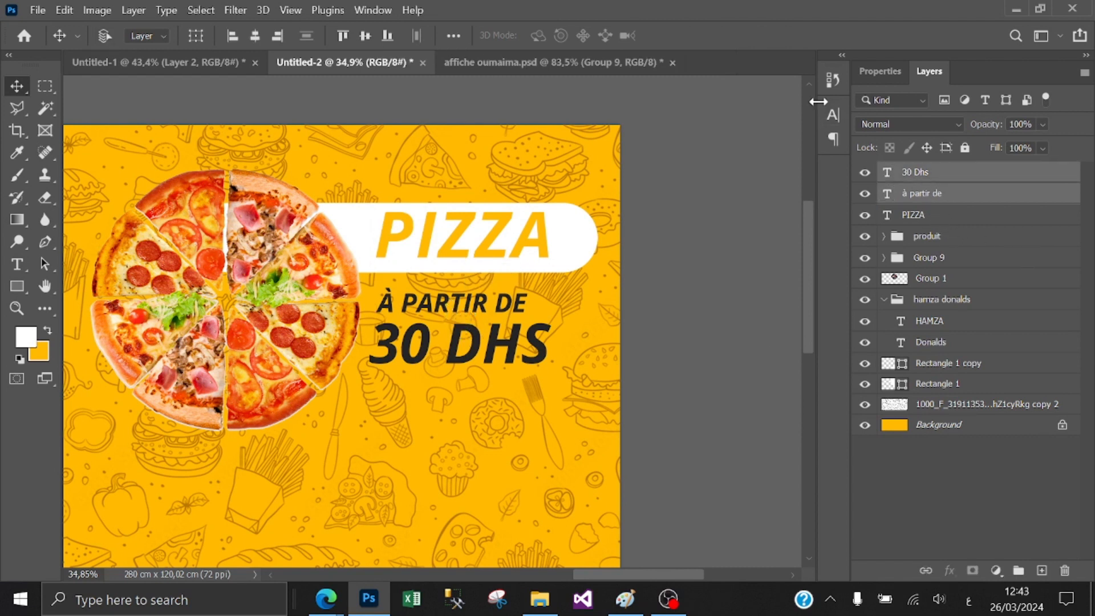
left_click(833, 116)
left_click(731, 139)
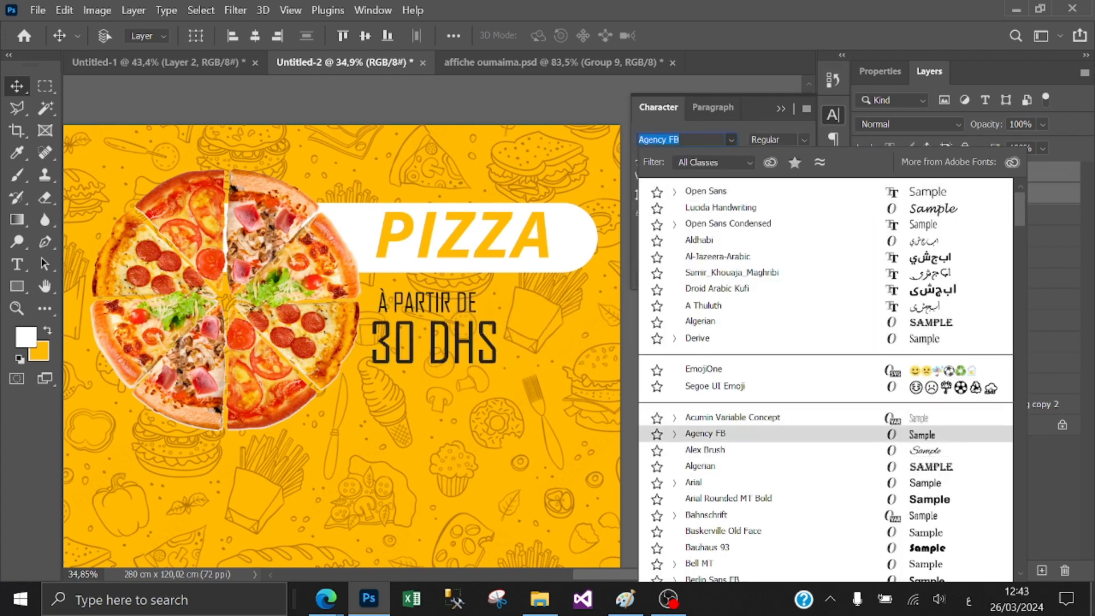
key("Down")
key("Down")
key("Down")
key("Down")
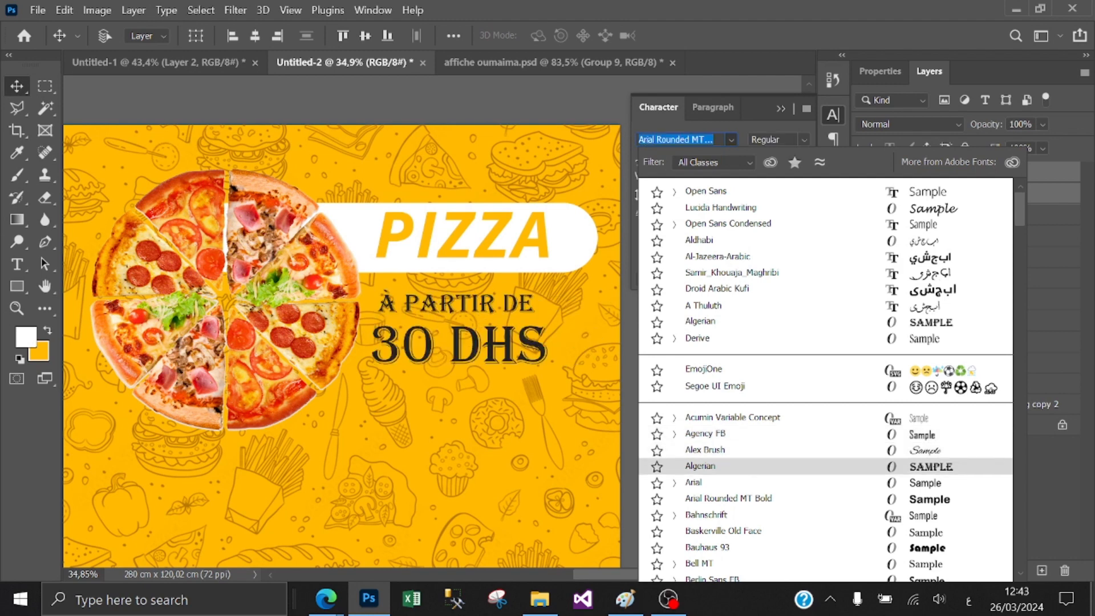
key("Down")
key("Down")
key("Down")
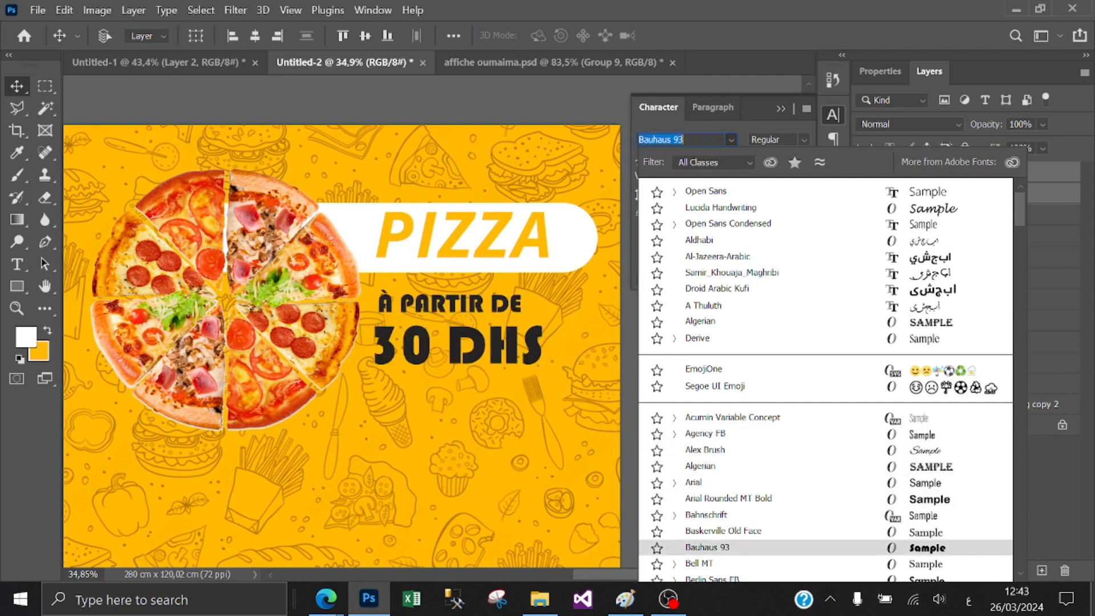
key("Down")
key("Down")
key("Down")
key("Down")
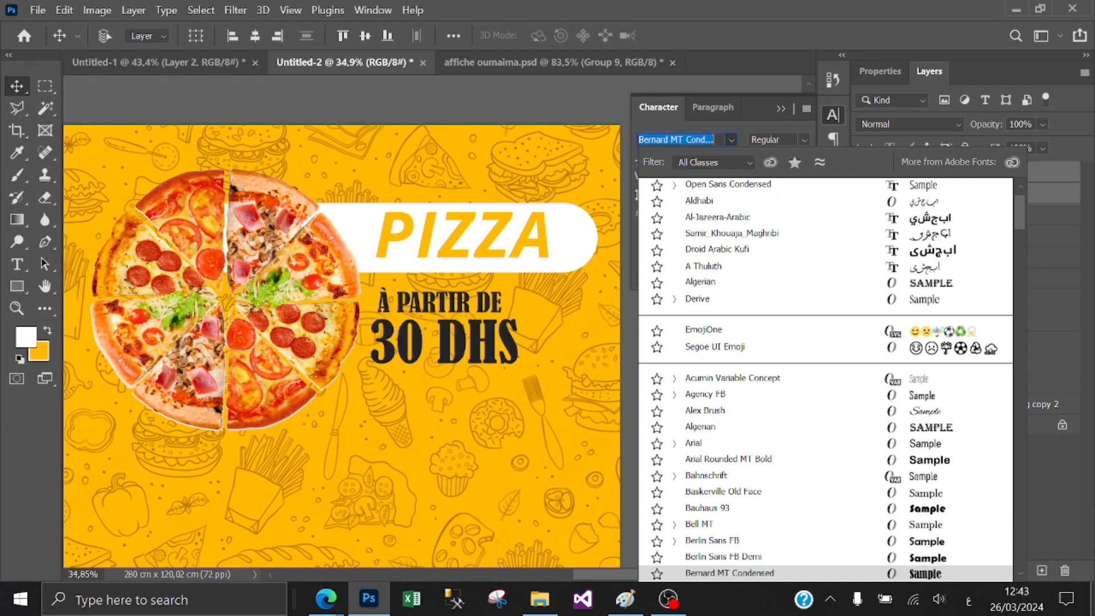
key("Down")
key("Down")
key("Down")
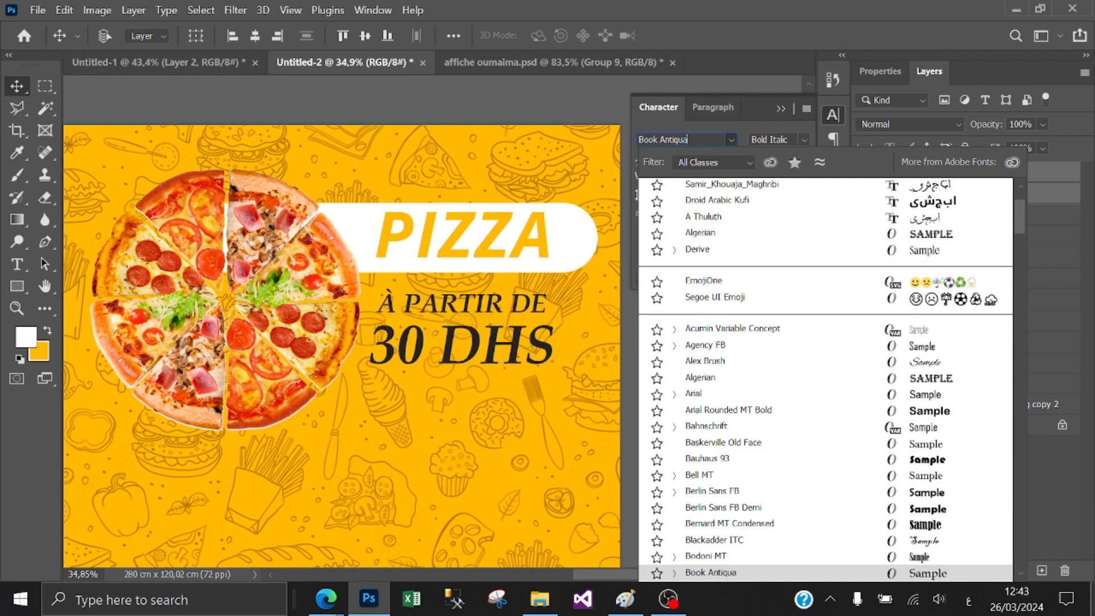
key("Down")
key("Down")
key("Down")
key("Down")
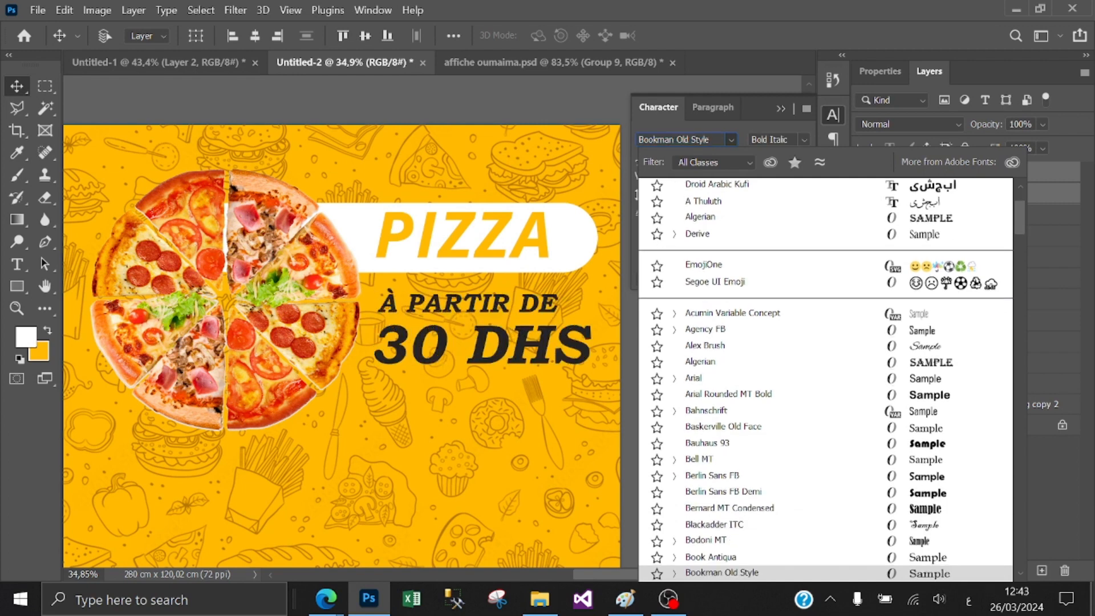
key("Down")
key("Down")
key("Down")
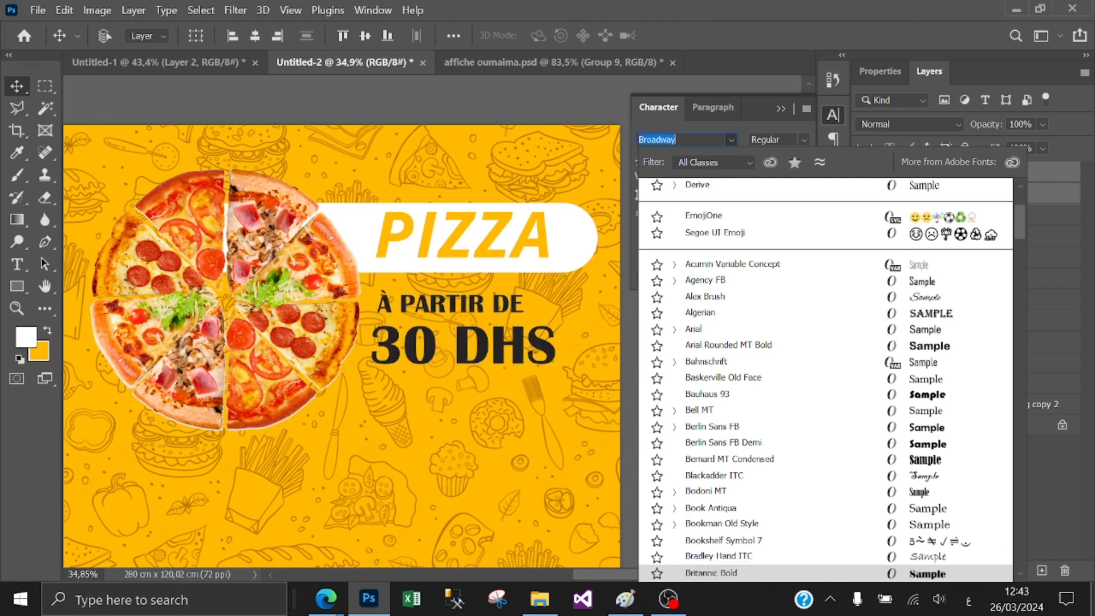
key("Down")
key("Down")
key("Down")
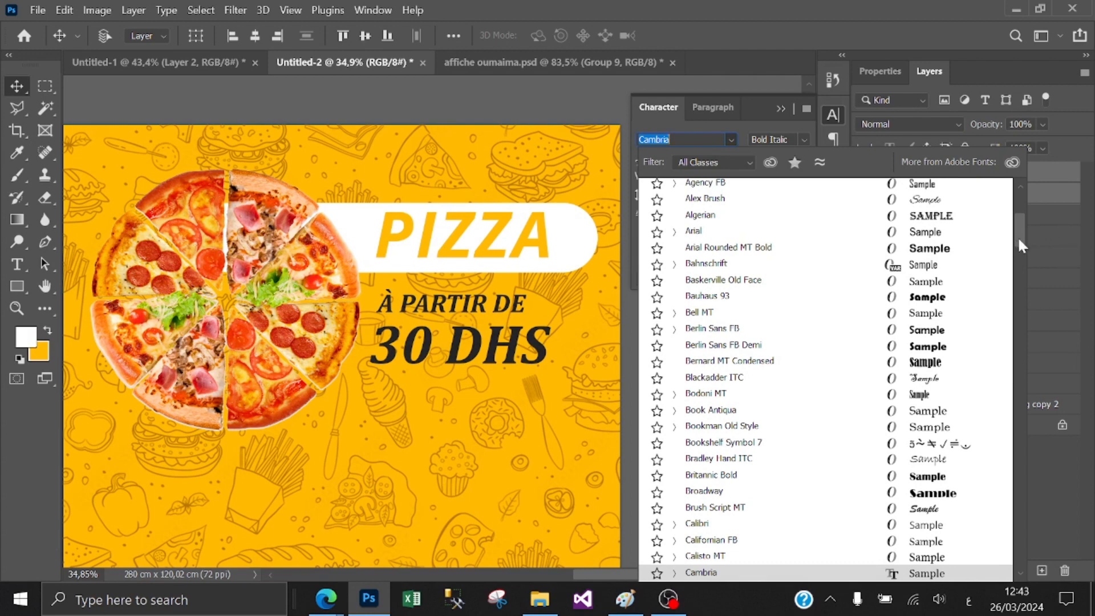
left_click_drag(1018, 237, 1034, 286)
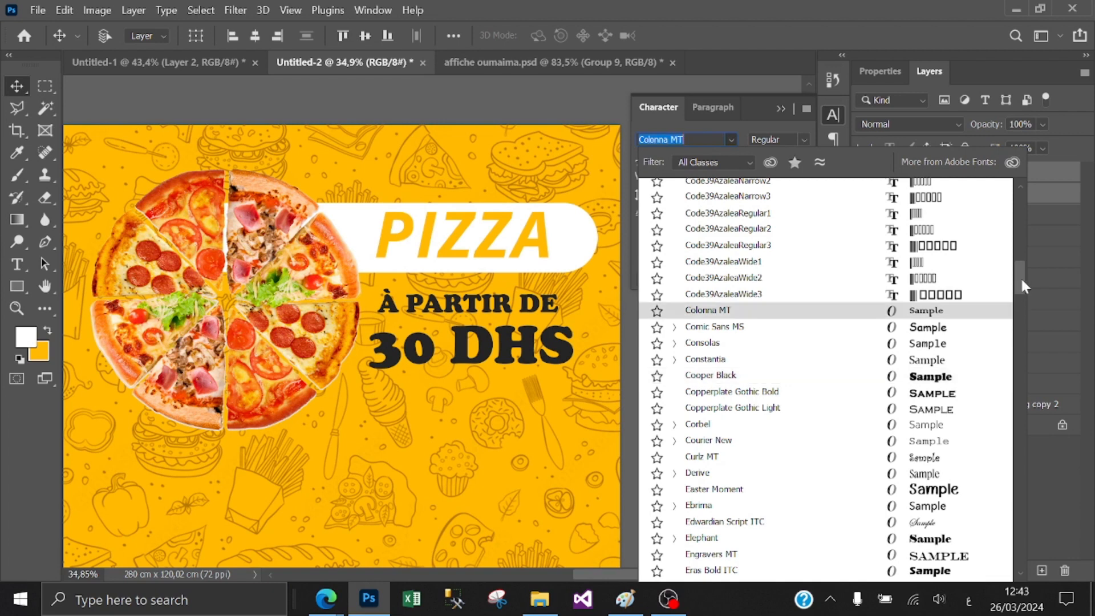
left_click_drag(1022, 277, 1023, 320)
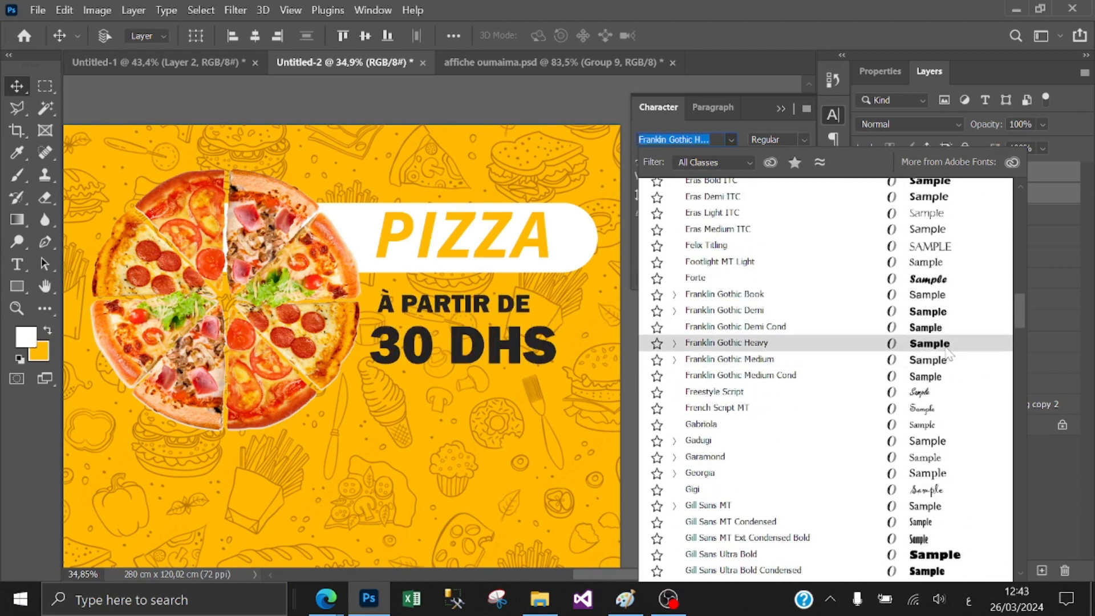
left_click(945, 348)
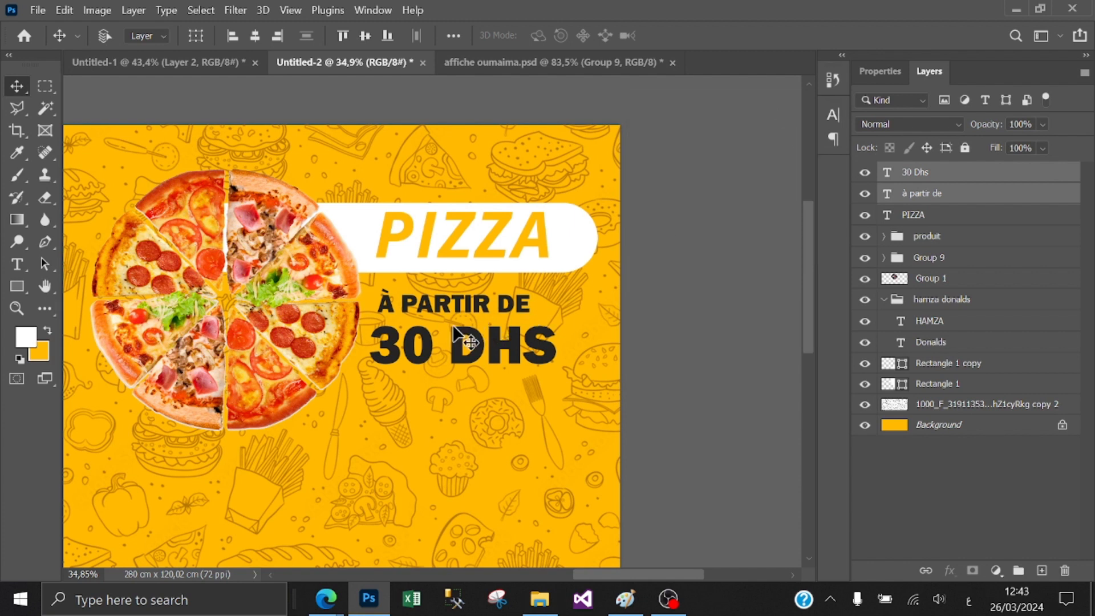
Step: Delete the space between "30" and "Dhs" in the price text
key("t")
left_click_drag(448, 341, 436, 341)
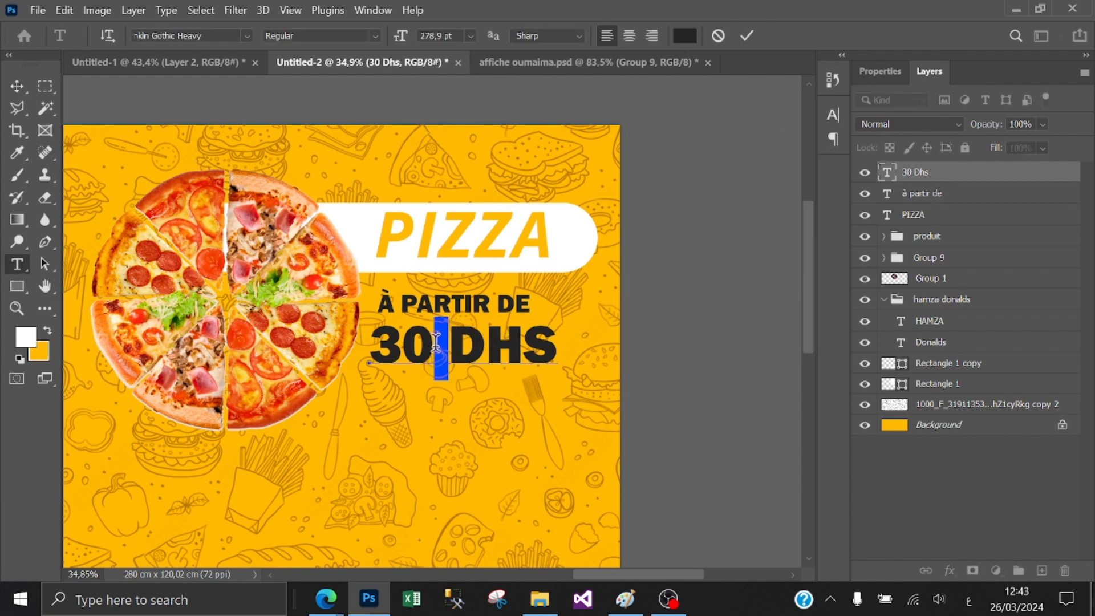
key("BackSpace")
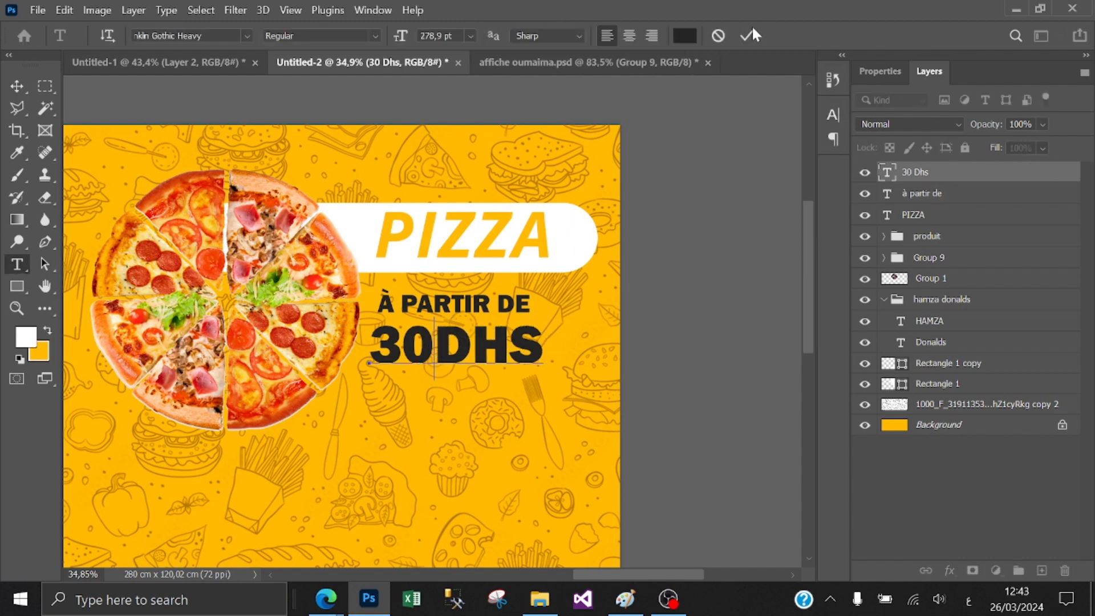
Step: Reduce the font size of the letters "Dhs" so they are clearly smaller than the number 30
key("shift+Left")
key("shift+Left")
key("shift+Left")
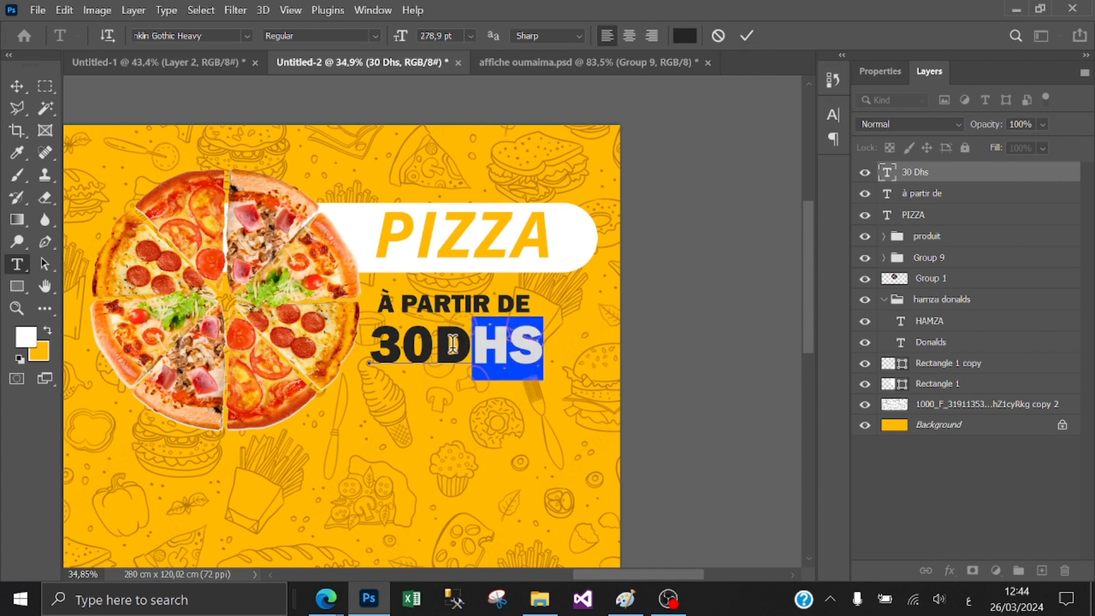
left_click_drag(399, 36, 322, 42)
left_click(745, 37)
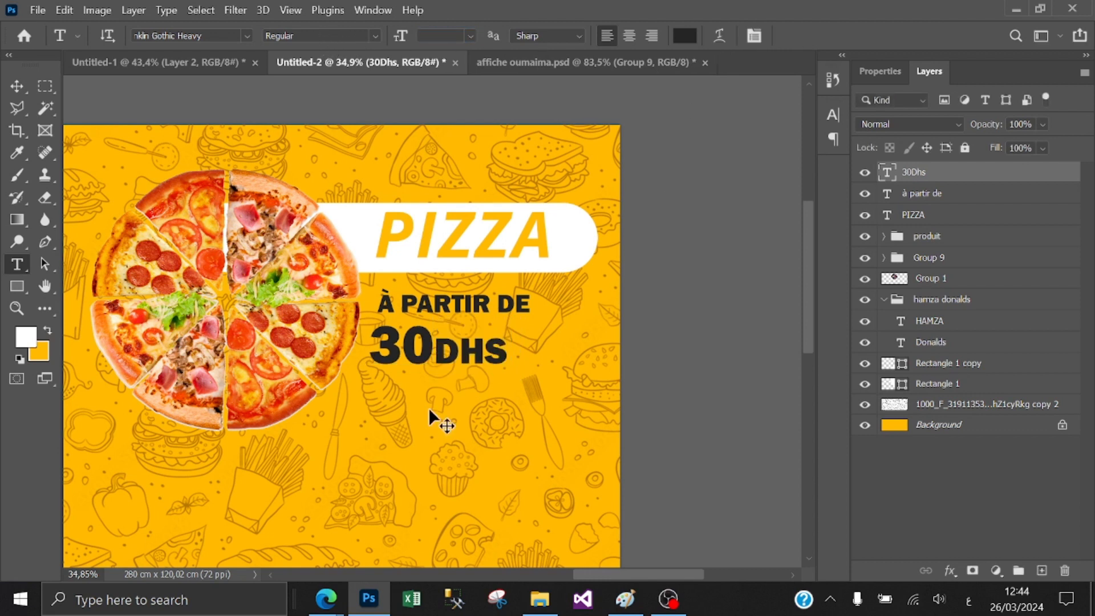
Step: Scale the "30Dhs" text to about 113% so it matches the width of "à partir de", and move it up closer beneath that line
key("ctrl+t")
mouse_move(508, 381)
left_mouse_down()
mouse_move(537, 393)
mouse_move(528, 389)
left_mouse_up()
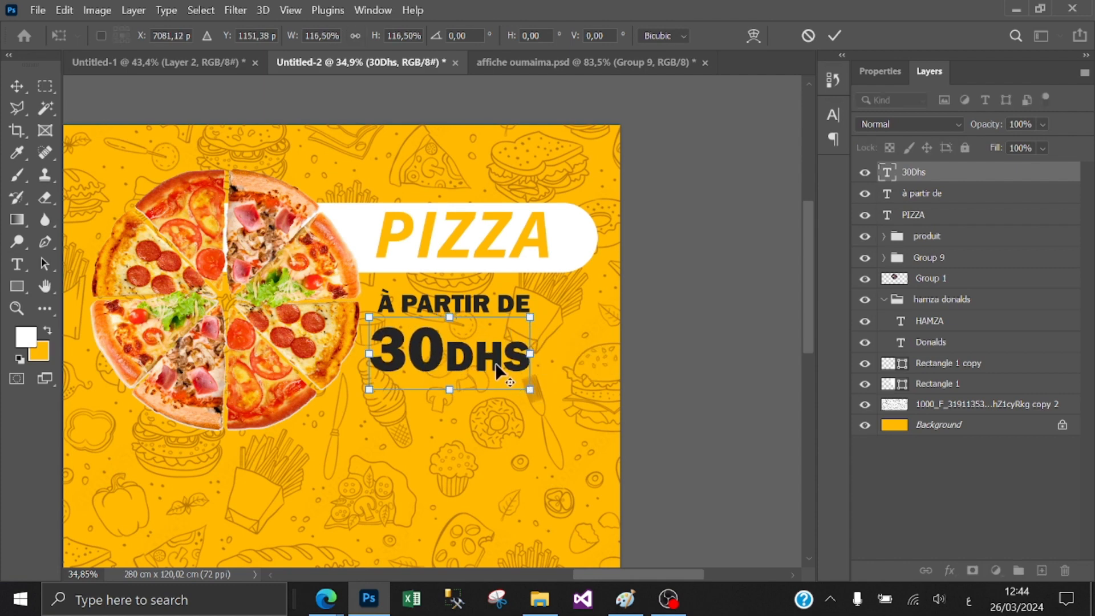
scroll(495, 363, "up", 5)
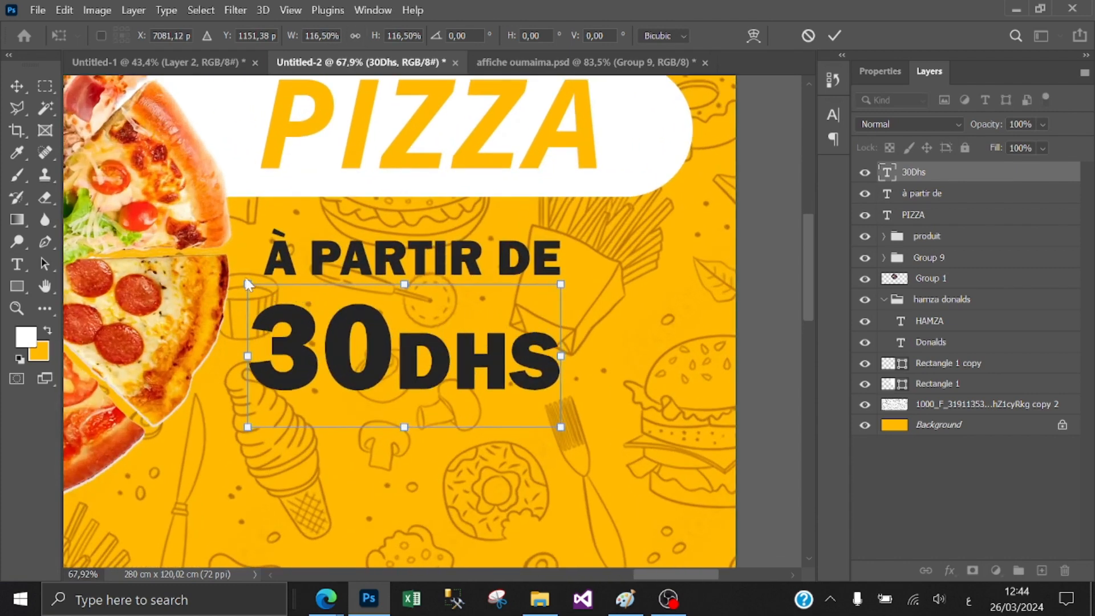
left_click_drag(247, 286, 258, 289)
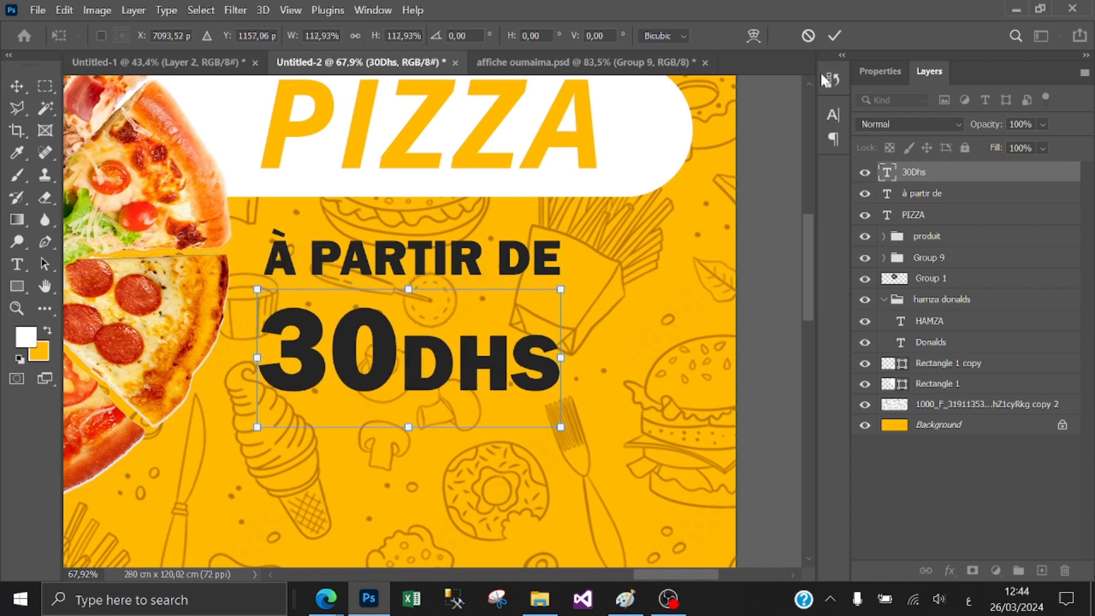
left_click(834, 35)
left_click_drag(363, 339, 362, 310)
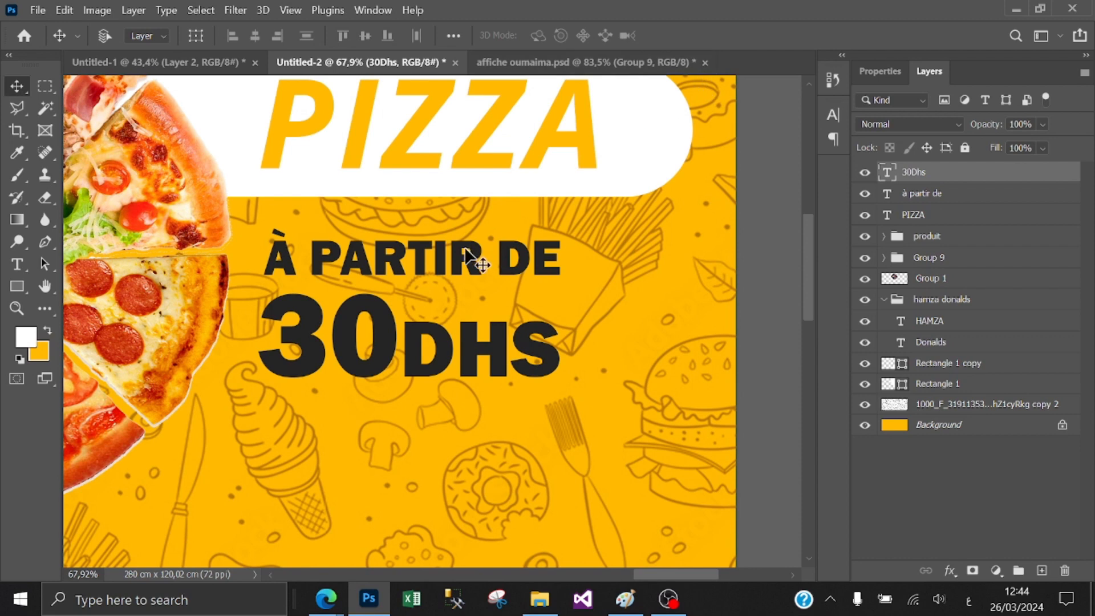
scroll(461, 262, "down", 4)
scroll(457, 260, "up", 4)
left_click(451, 258)
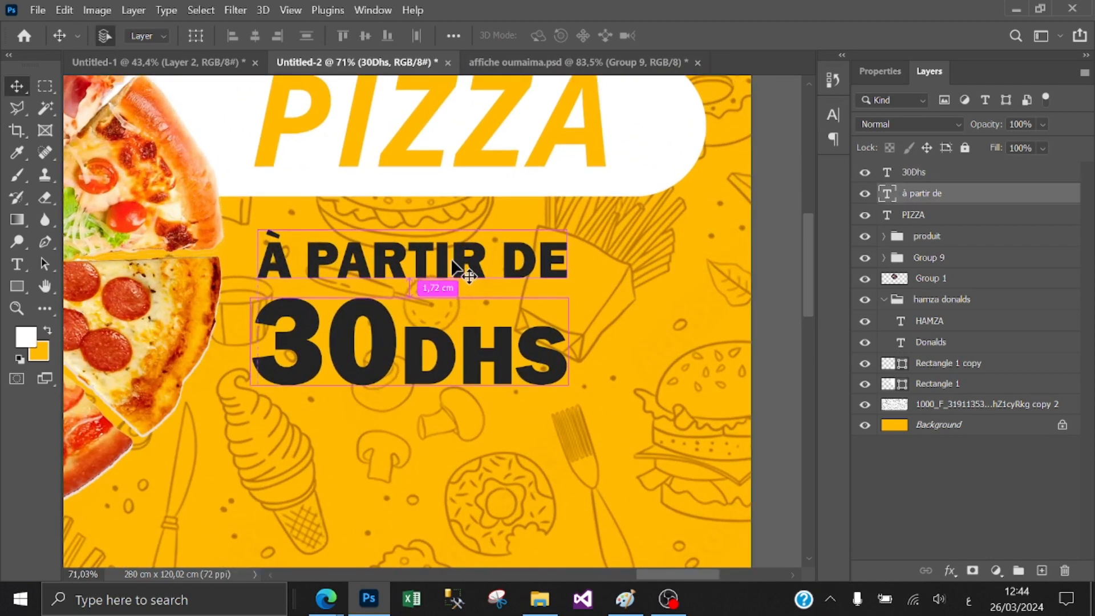
key("t")
left_click(685, 35)
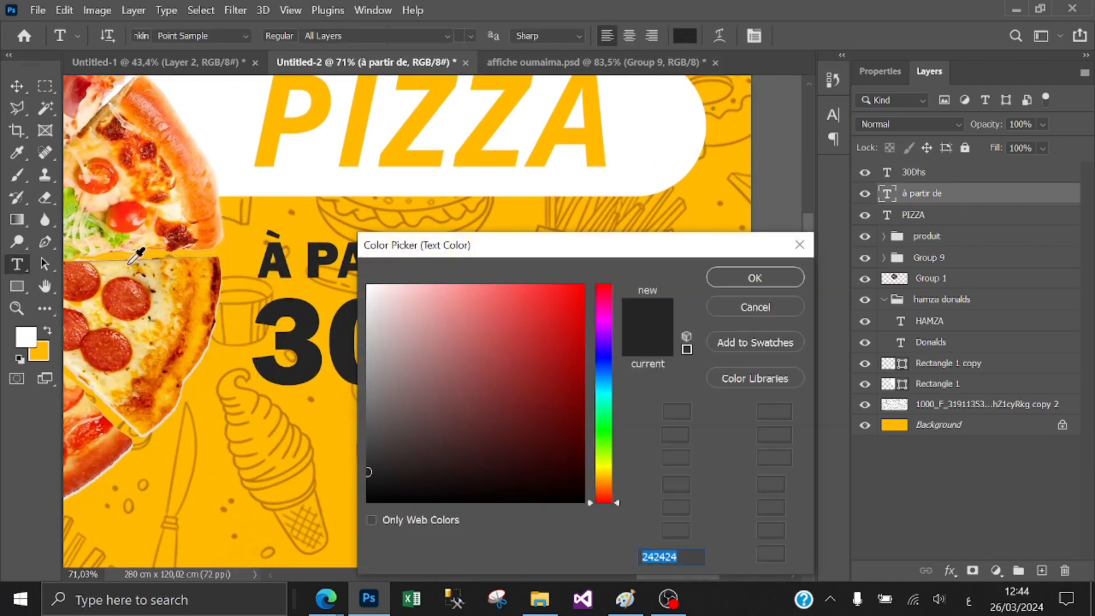
left_click(167, 284)
left_click_drag(448, 251, 684, 246)
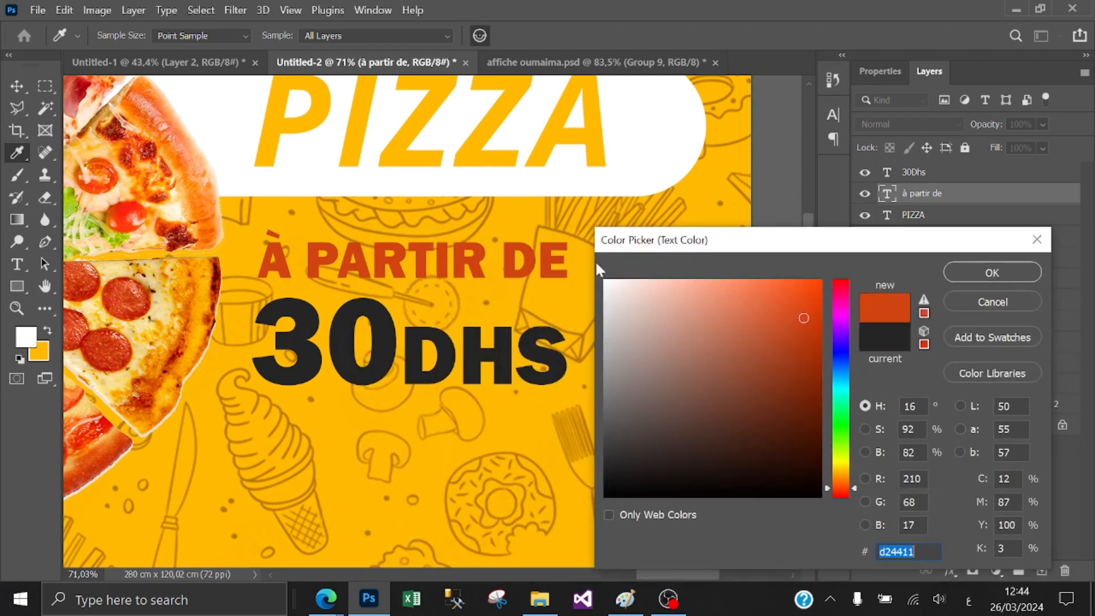
left_click(132, 308)
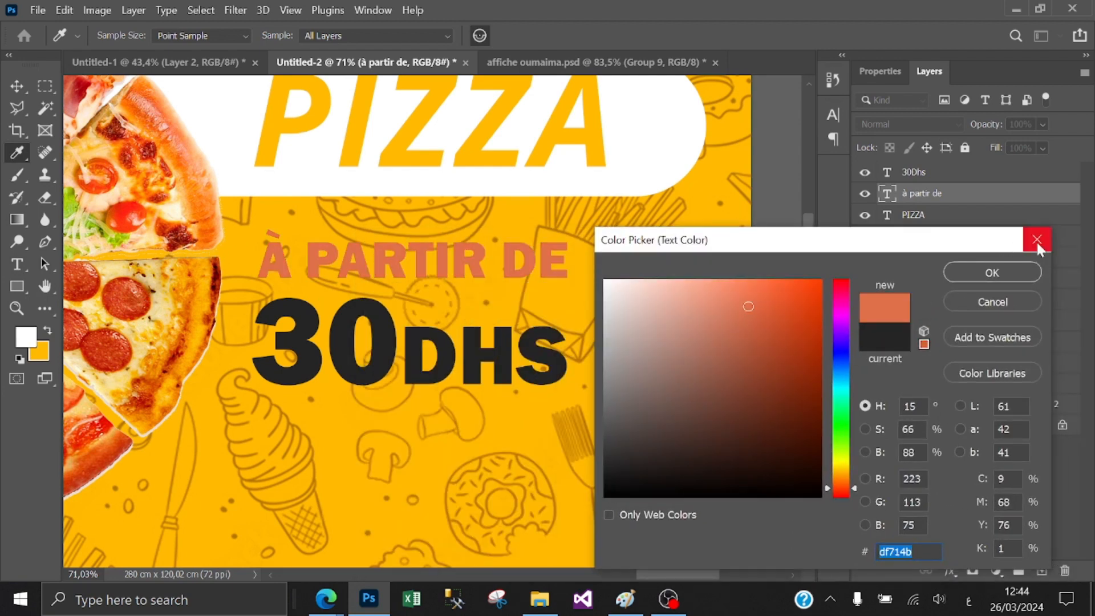
left_click(1036, 240)
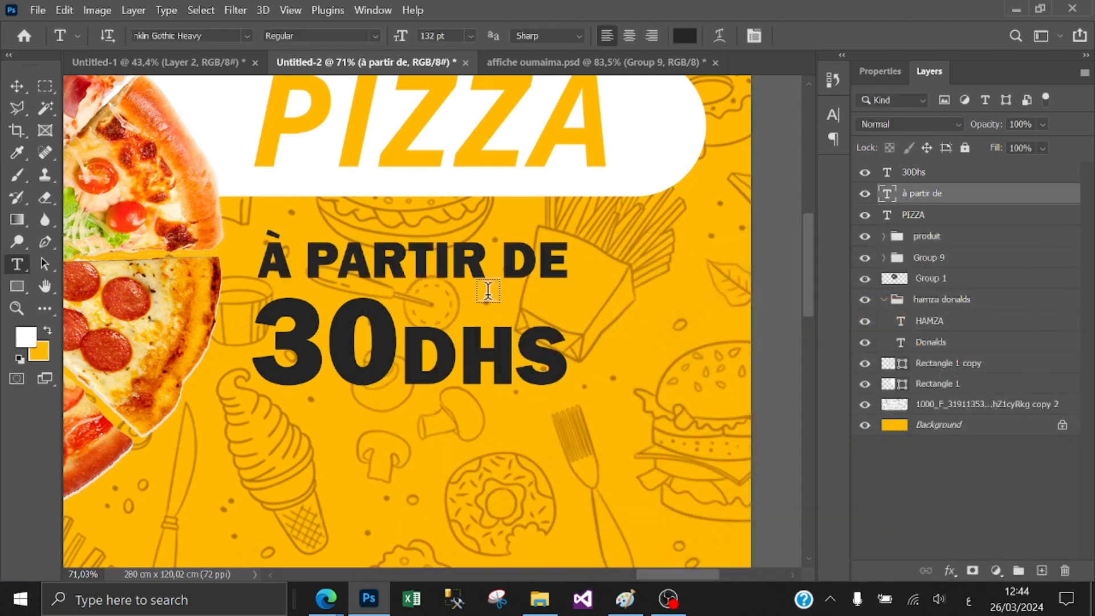
Step: Sample several pizza colours for the "30Dhs" text and apply the tomato's orange-red, fe3e10
left_click(924, 173)
left_click(685, 36)
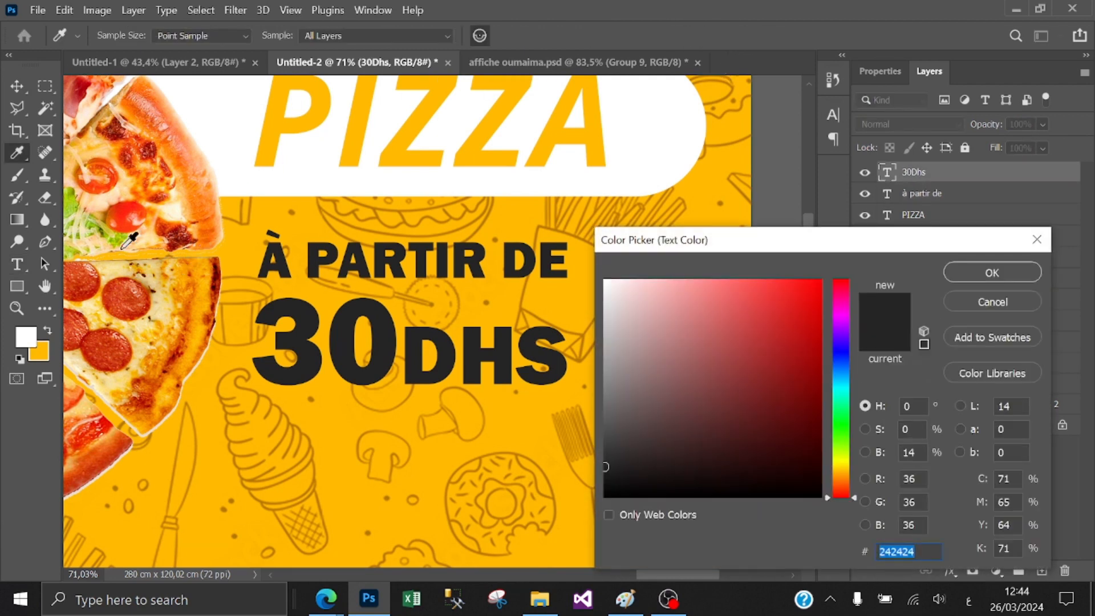
left_click(125, 220)
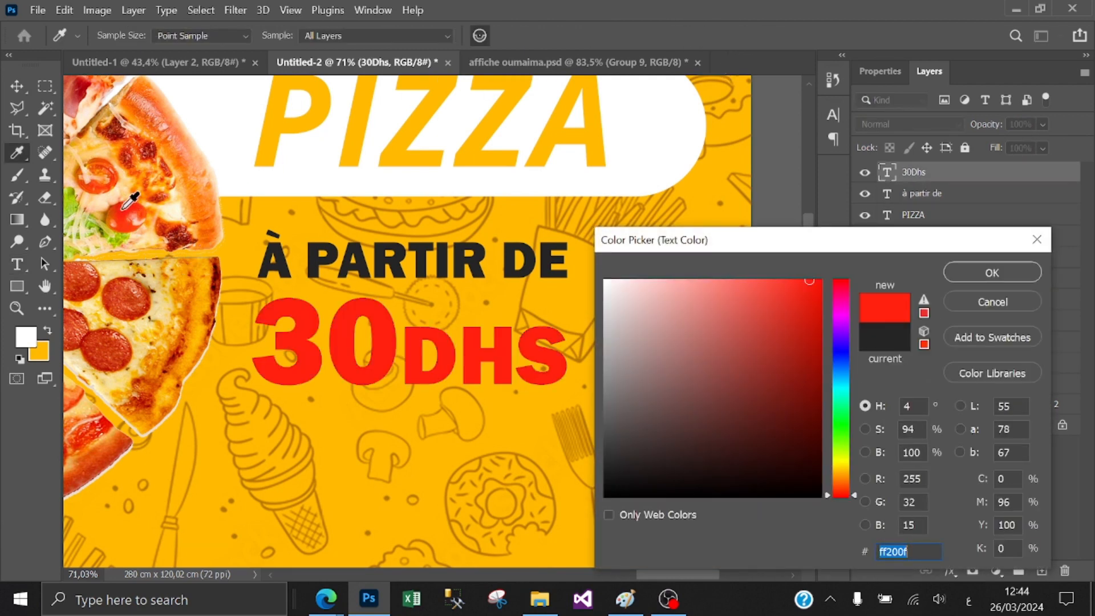
left_click(129, 205)
left_click(134, 210)
left_click(98, 275)
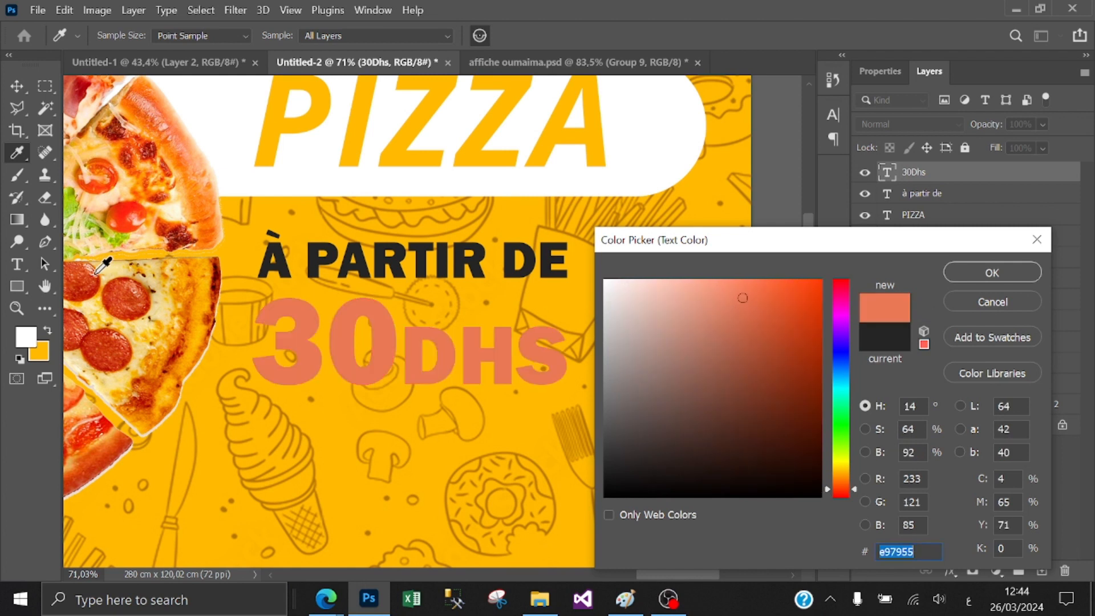
left_click(80, 276)
left_click(69, 206)
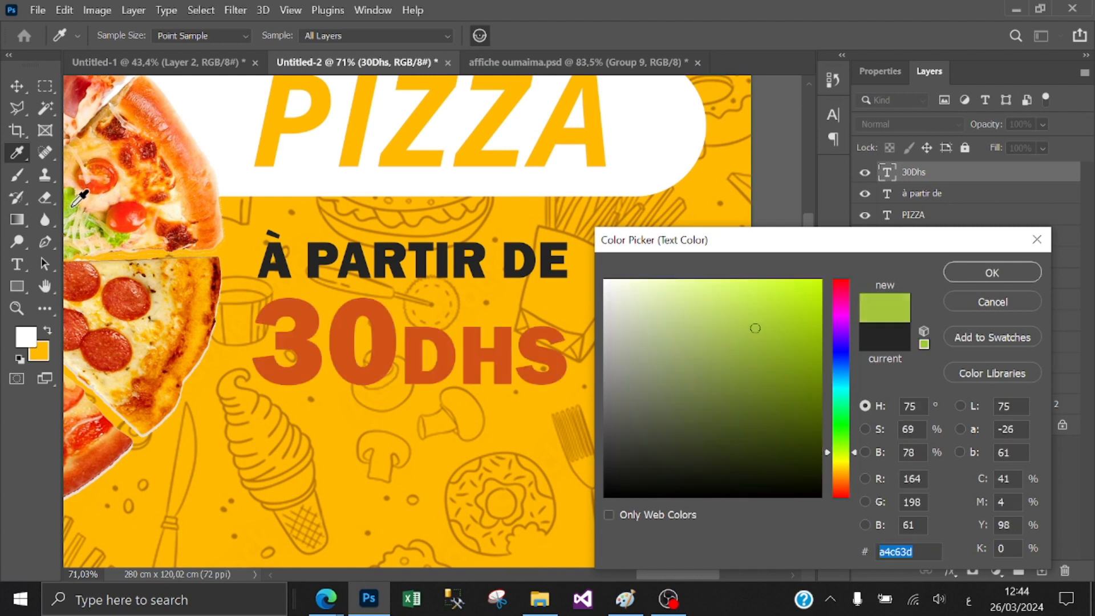
left_click(122, 213)
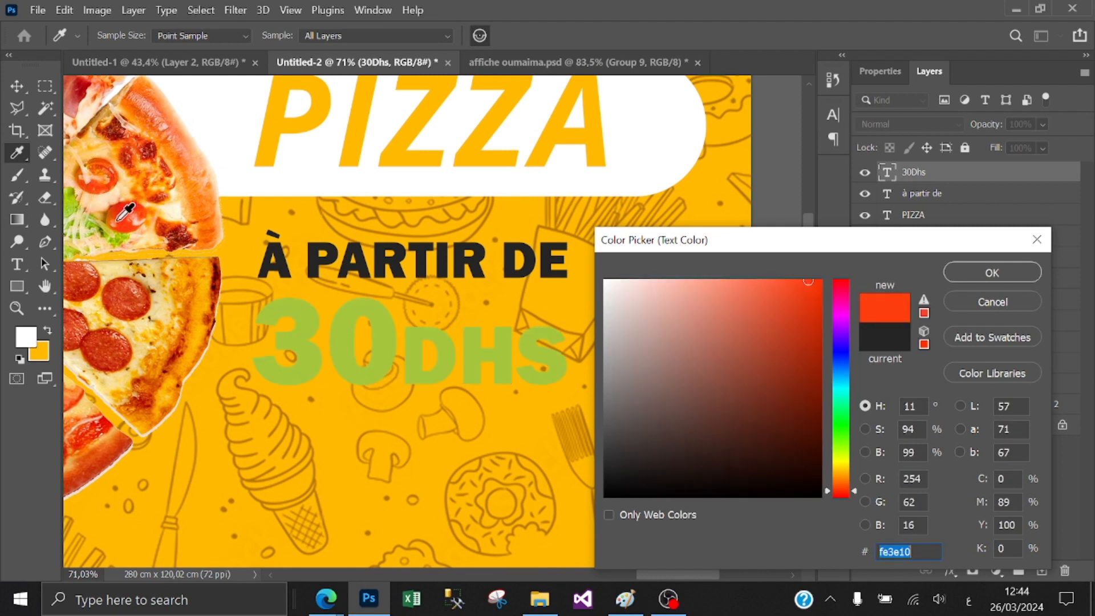
left_click(967, 270)
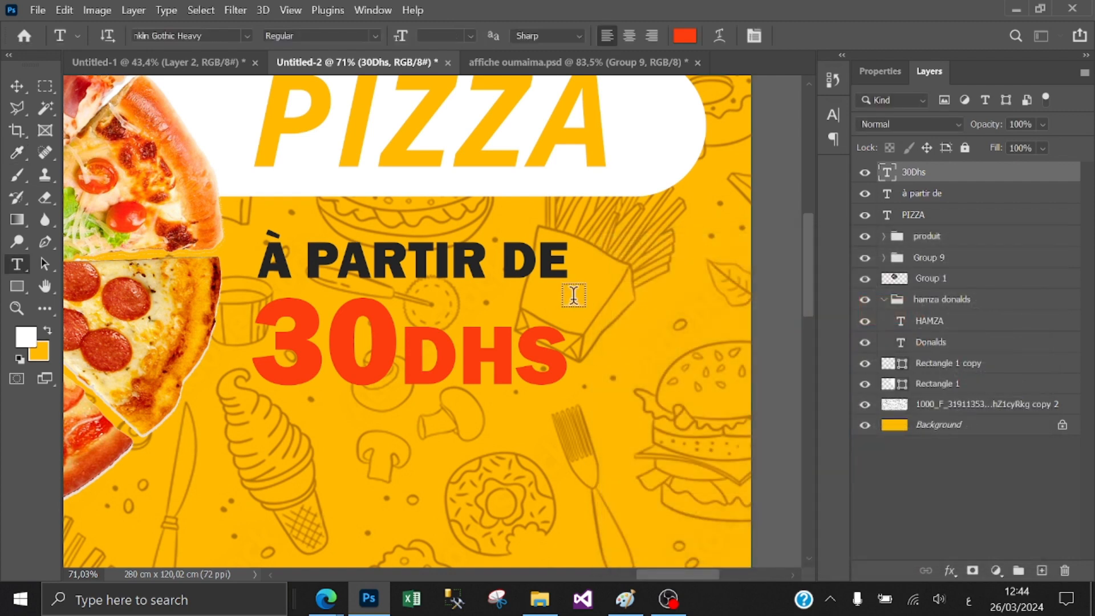
Step: Stretch the "30Dhs" text vertically to about 15.3 cm high without changing its width
scroll(539, 237, "down", 5)
scroll(537, 234, "up", 3)
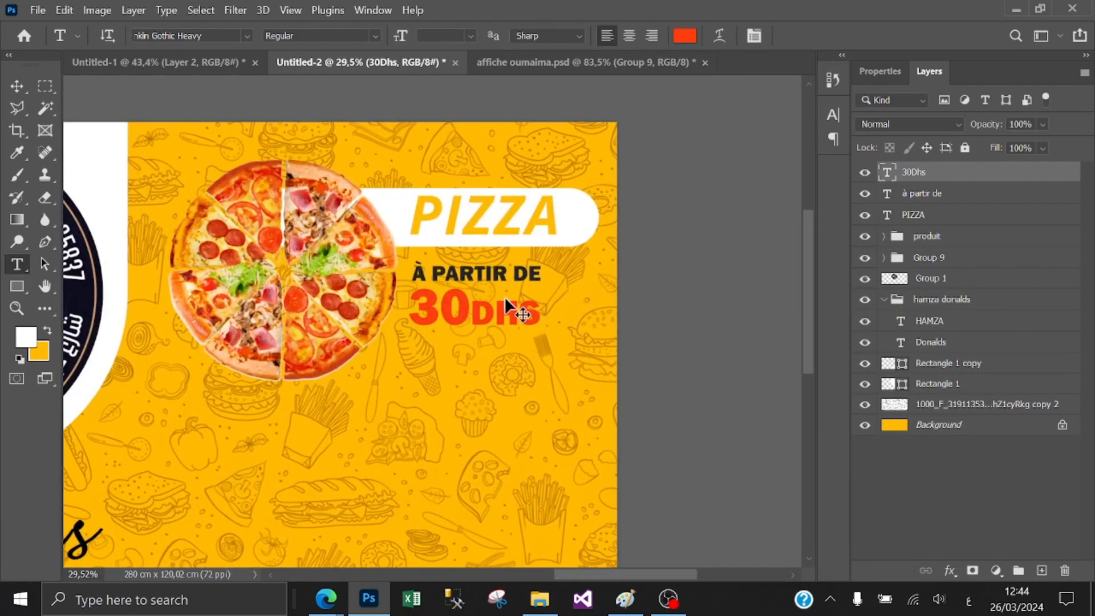
key("ctrl+t")
left_click_drag(540, 338, 546, 356)
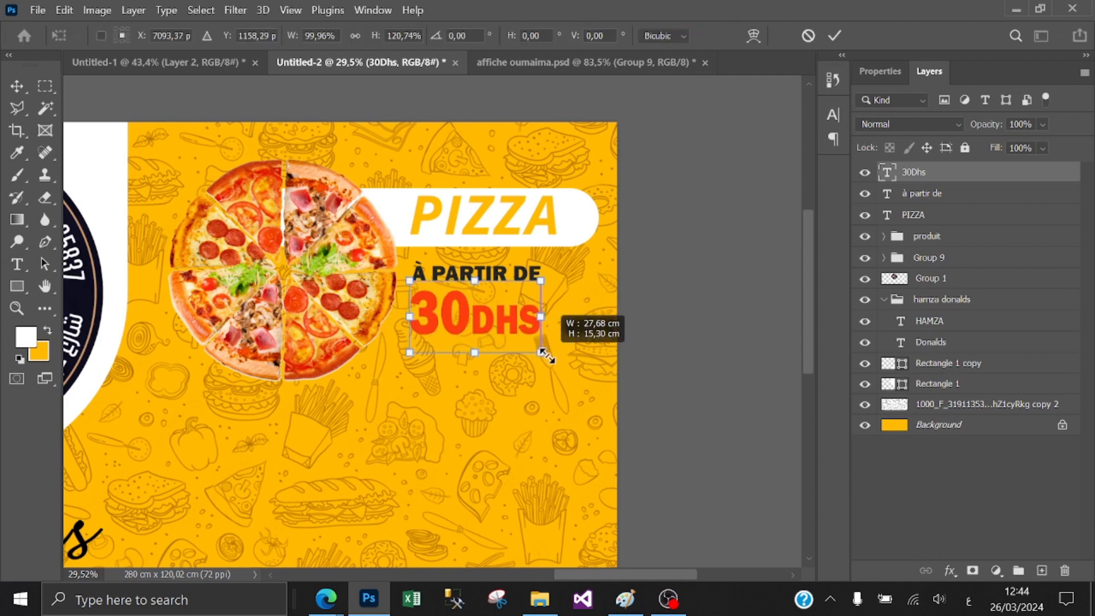
left_click(833, 28)
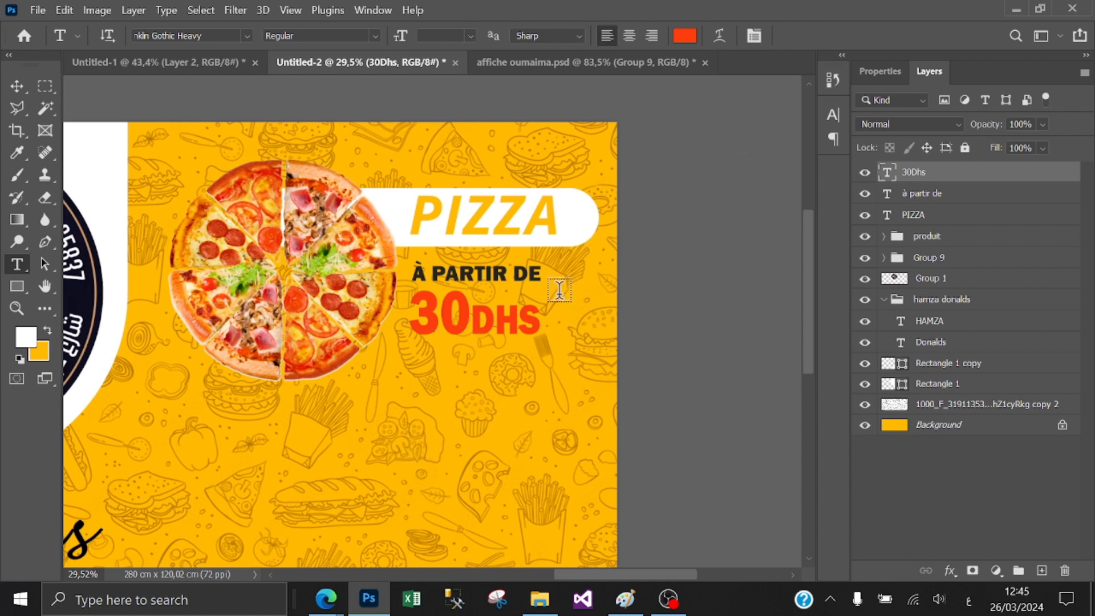
Step: Add a white outside stroke of 8 px to the "30Dhs" text layer
scroll(560, 290, "up", 3)
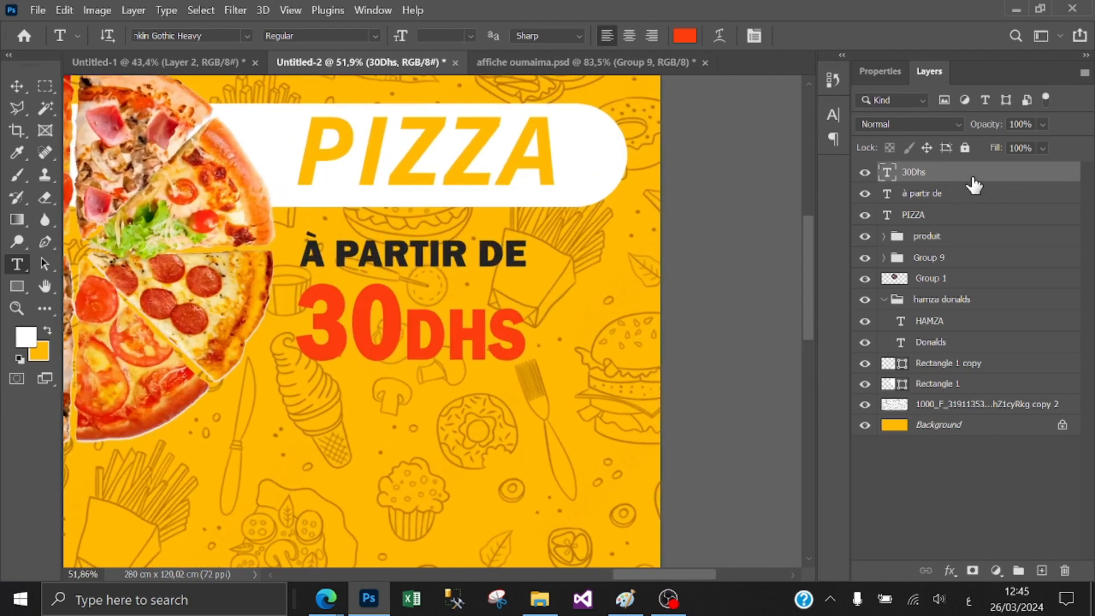
double_click(974, 184)
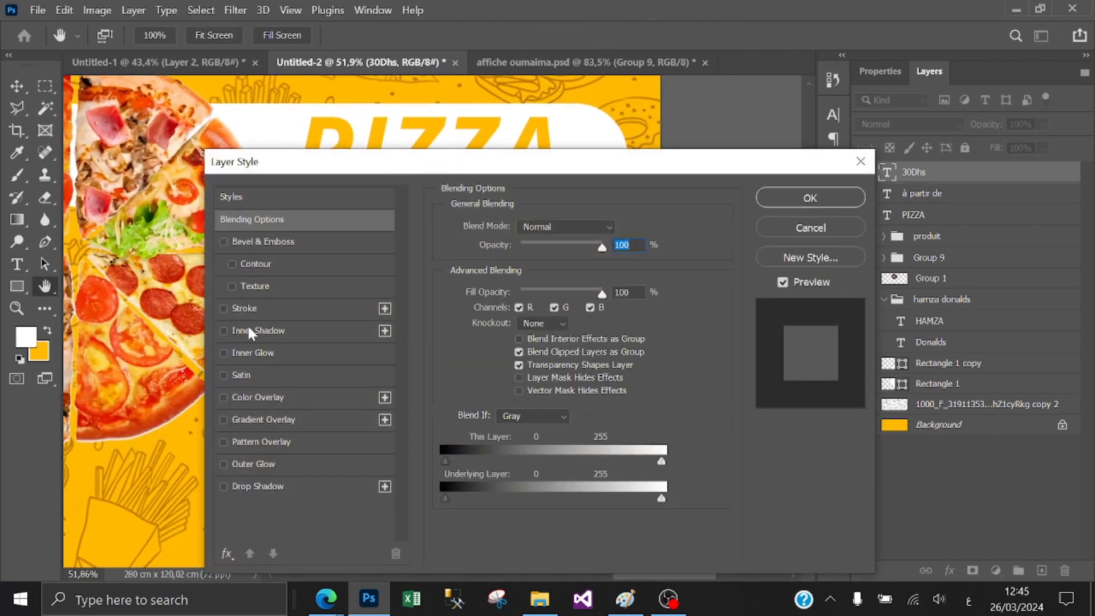
left_click(251, 308)
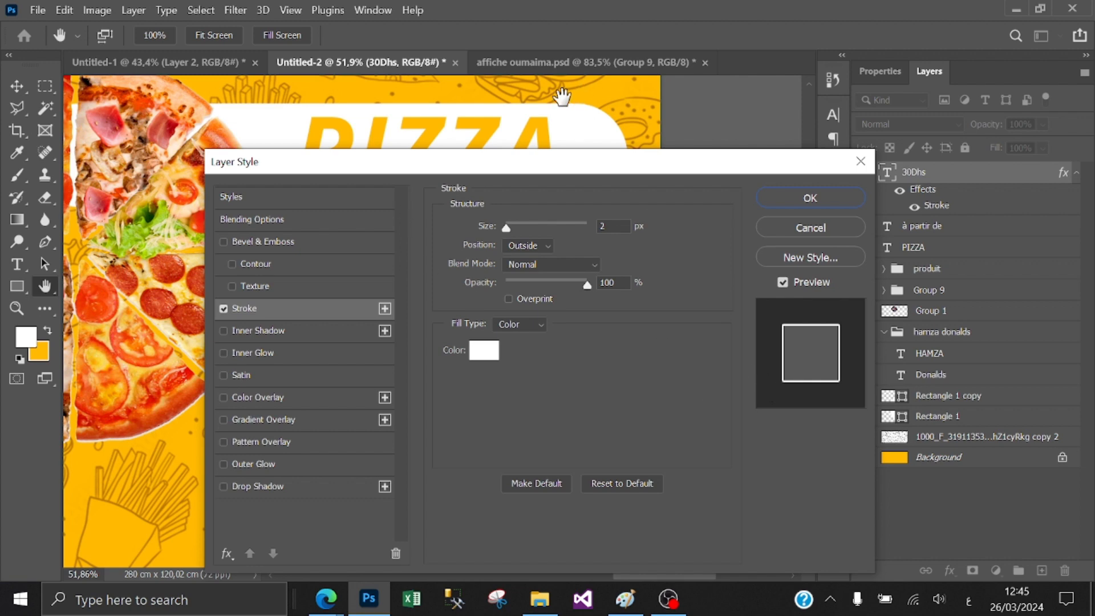
left_click_drag(517, 163, 499, 369)
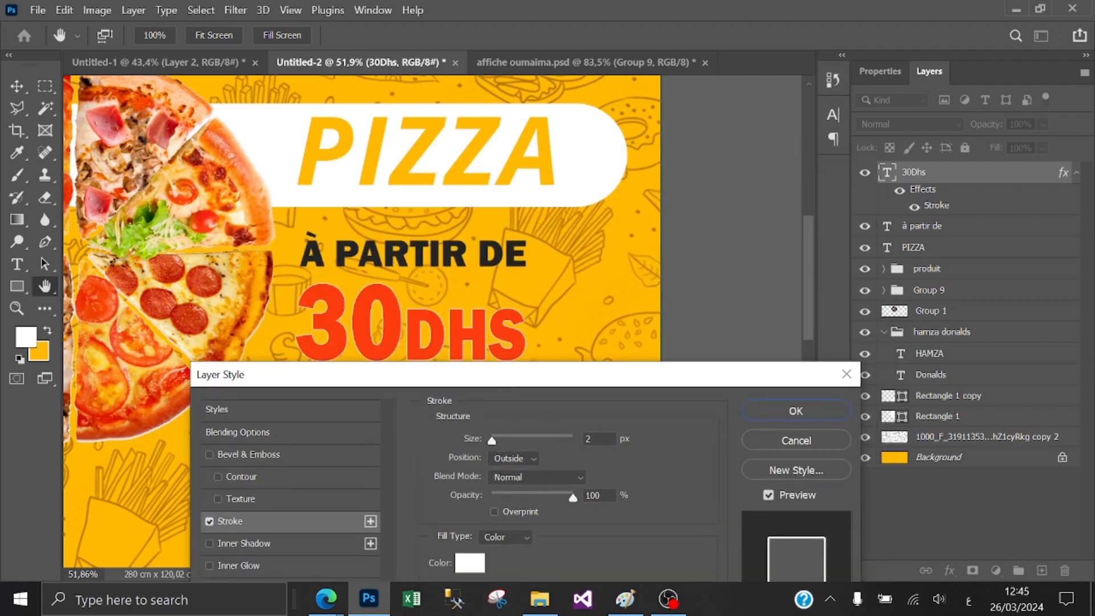
left_click(596, 438)
key("Up")
key("Up")
key("Up")
key("Up")
key("Up")
key("Up")
key("Up")
key("Up")
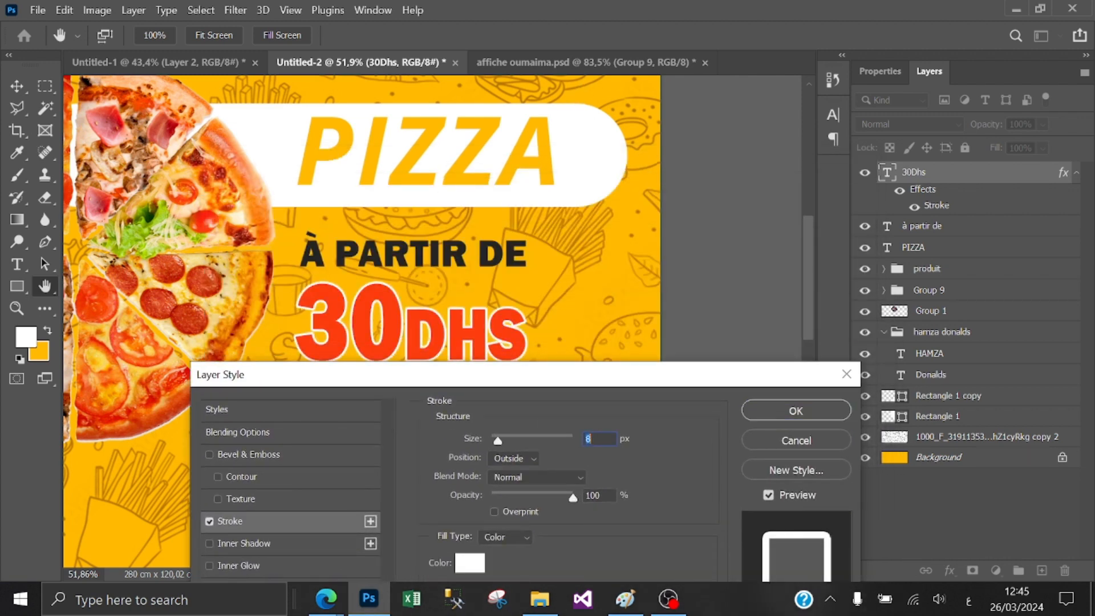
left_click(821, 409)
Step: Hide the stroke effect on the "30Dhs" text and recolour it 242424, sampled from the "à partir de" text
scroll(402, 299, "down", 2)
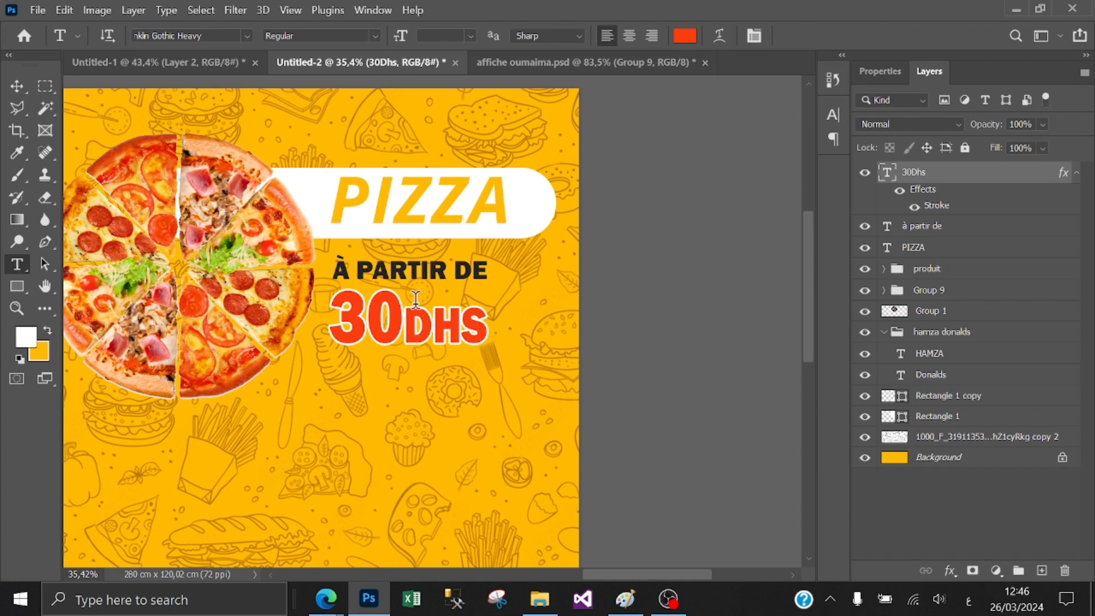
scroll(470, 248, "down", 3)
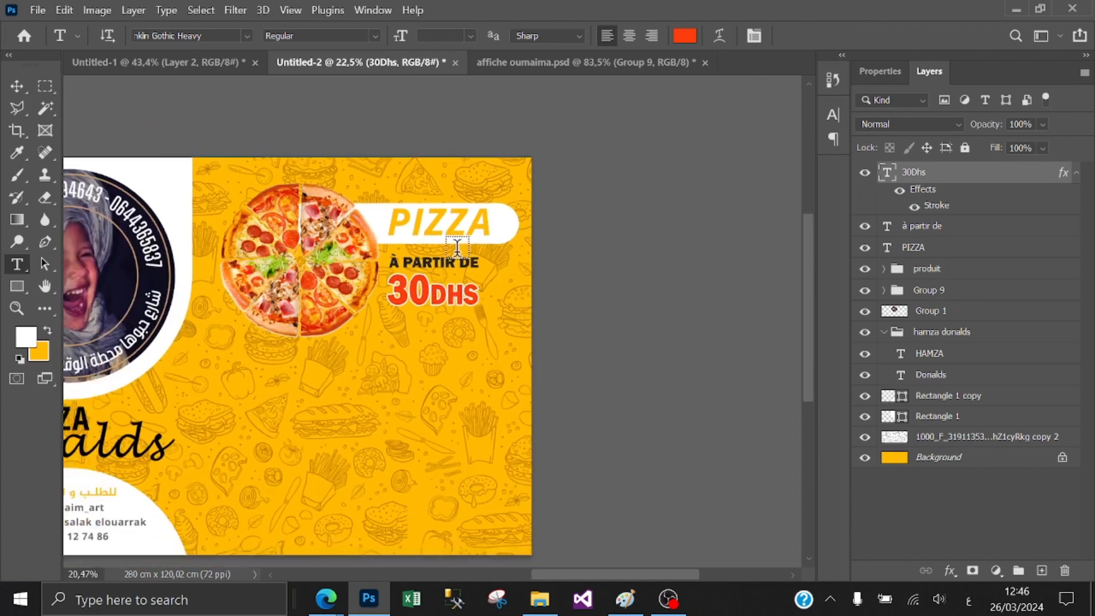
scroll(399, 251, "up", 4)
scroll(398, 251, "up", 2)
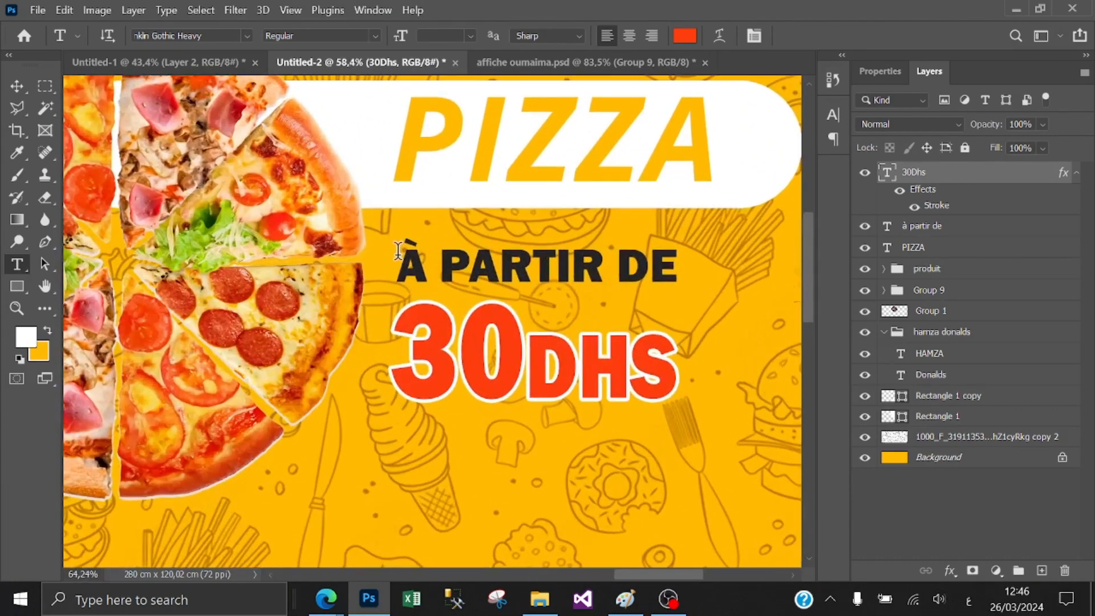
left_click(914, 208)
left_click(685, 35)
left_click(450, 251)
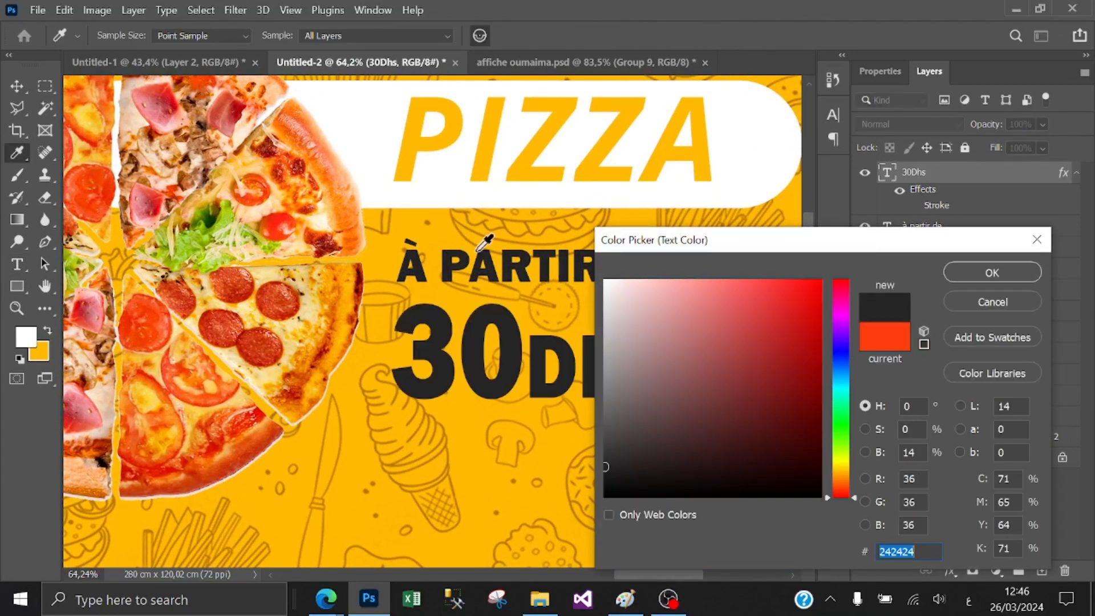
left_click(975, 271)
Step: Move the "PIZZA", "à partir de" and "30Dhs" text layers into the produit group and check its contents by toggling its visibility
scroll(439, 313, "down", 2)
scroll(439, 313, "down", 3)
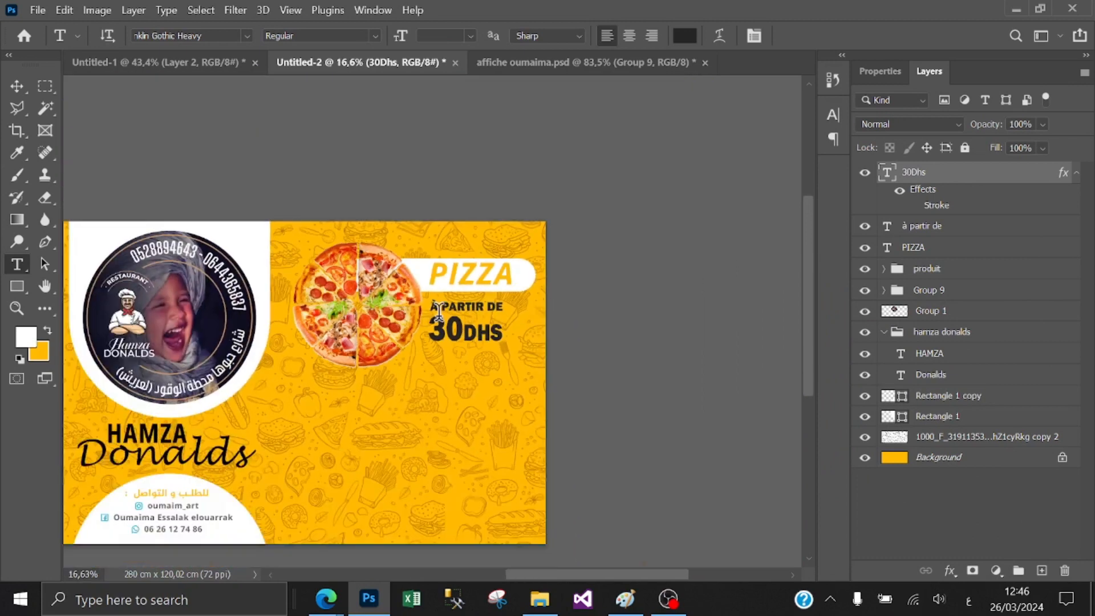
scroll(437, 312, "down", 1)
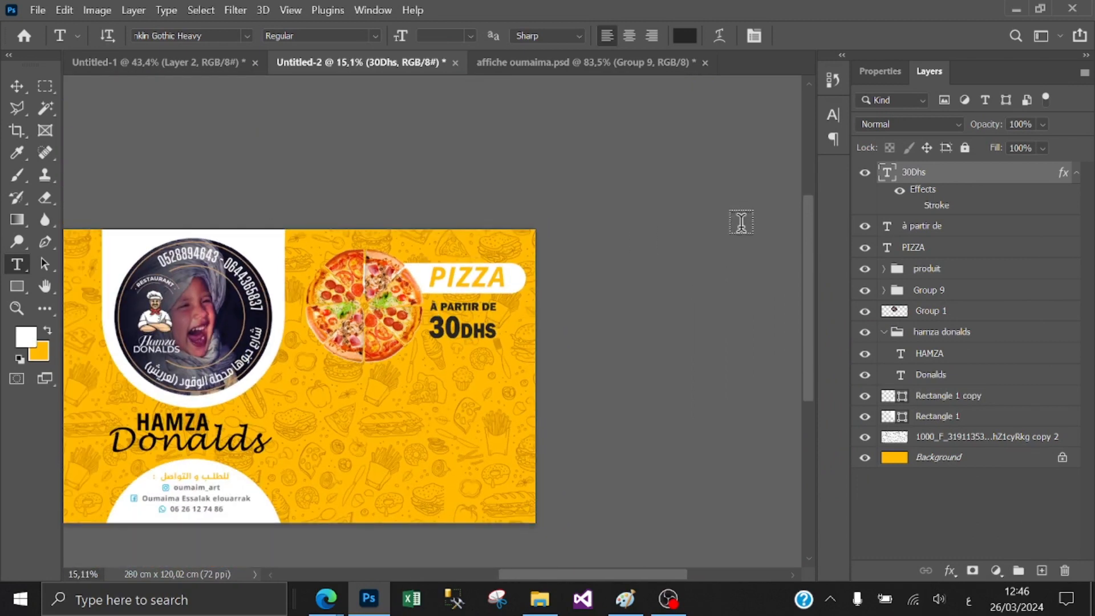
left_click(927, 247)
left_click(950, 226, "shift")
left_click_drag(955, 244, 948, 268)
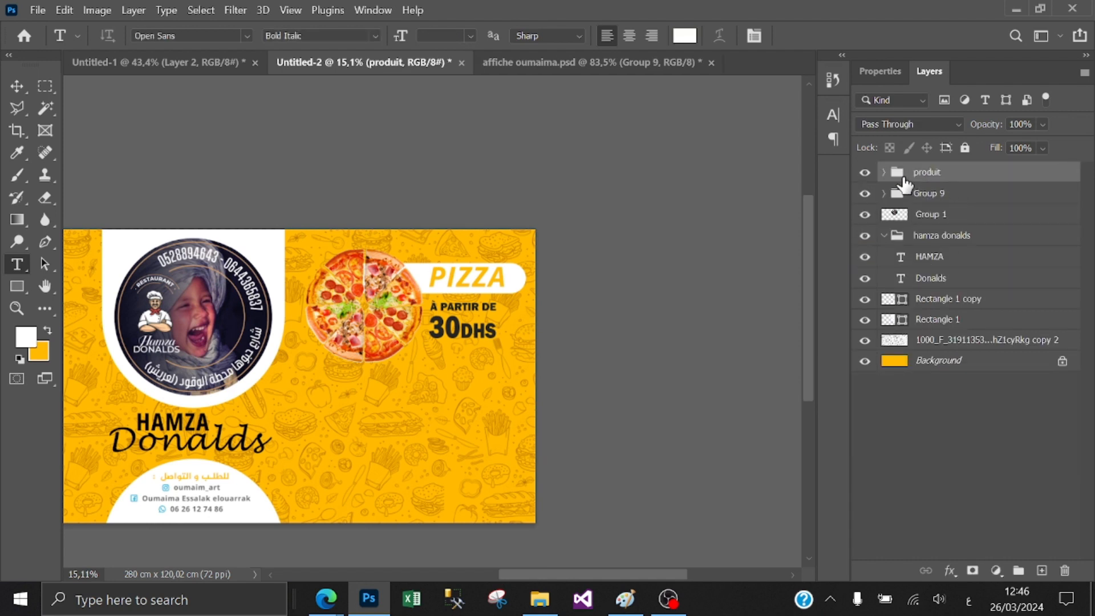
left_click(865, 173)
left_click(865, 173)
Step: Scale the produit group down to about 72.5 × 37.5 cm and place it near the banner's upper edge, beside the central logo area
key("ctrl+t")
left_click_drag(518, 357, 460, 329)
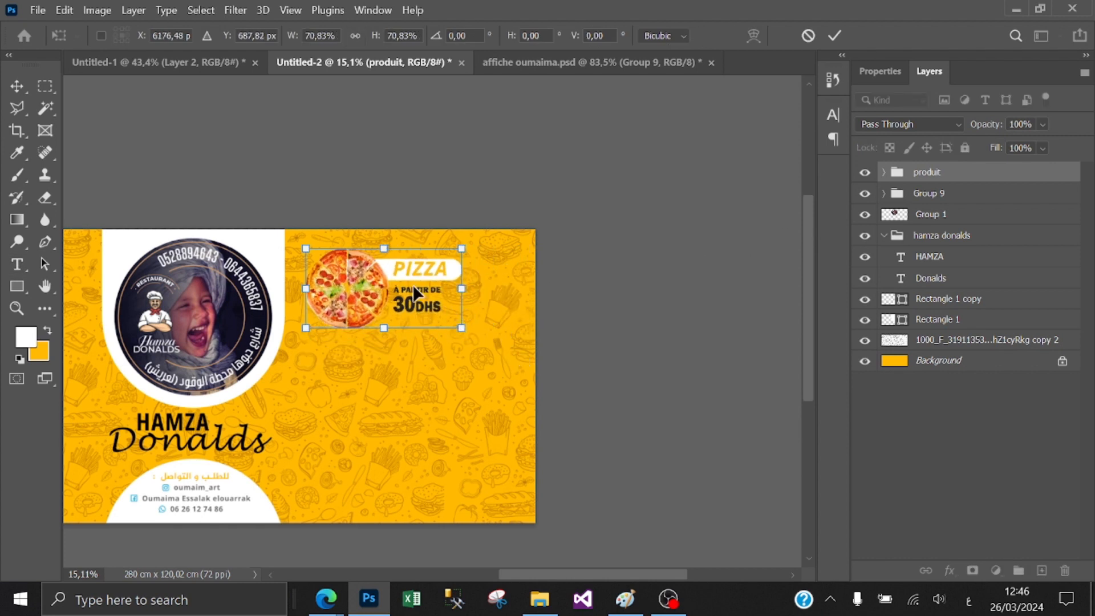
left_click_drag(411, 274, 436, 264)
left_click_drag(486, 318, 508, 330)
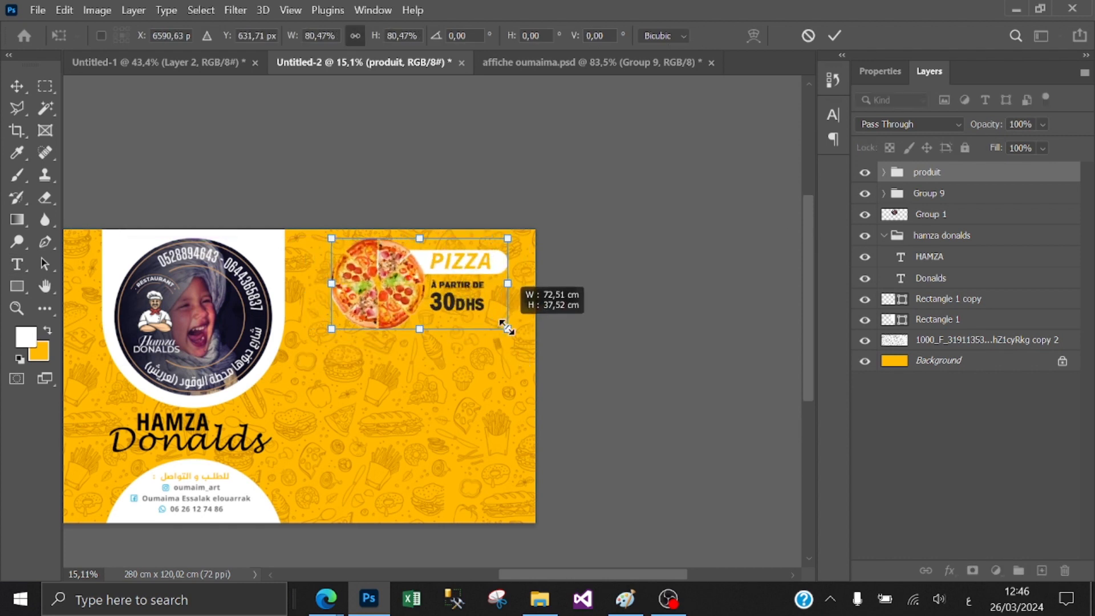
left_click_drag(419, 284, 424, 367)
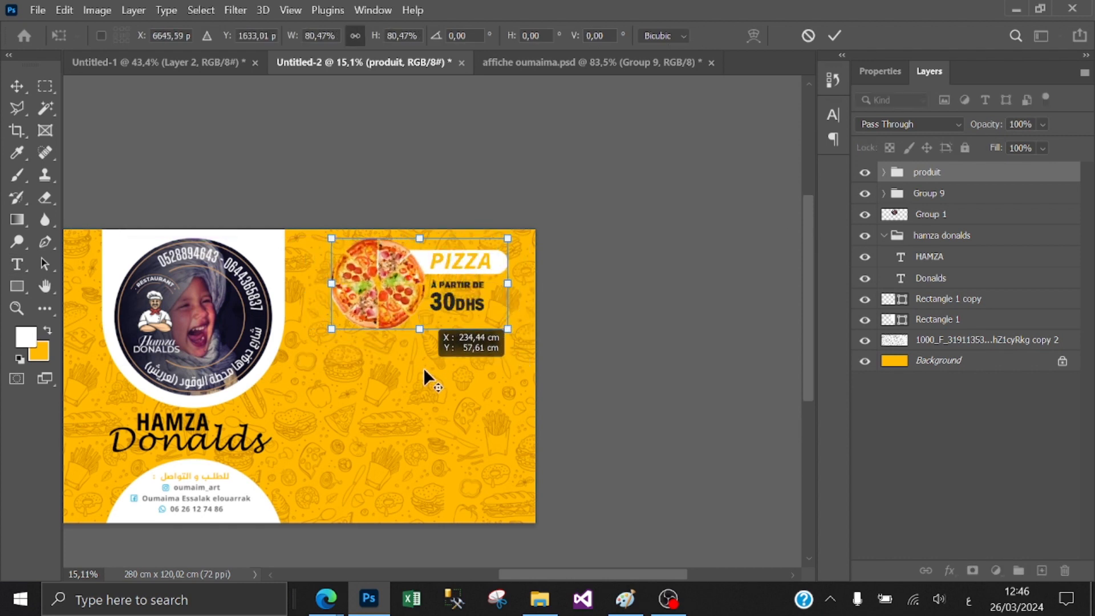
left_click(834, 35)
Step: Duplicate the produit group twice, stack the copies in a column below the original, and select the middle copy
left_click_drag(401, 272, 397, 471)
scroll(439, 341, "up", 5)
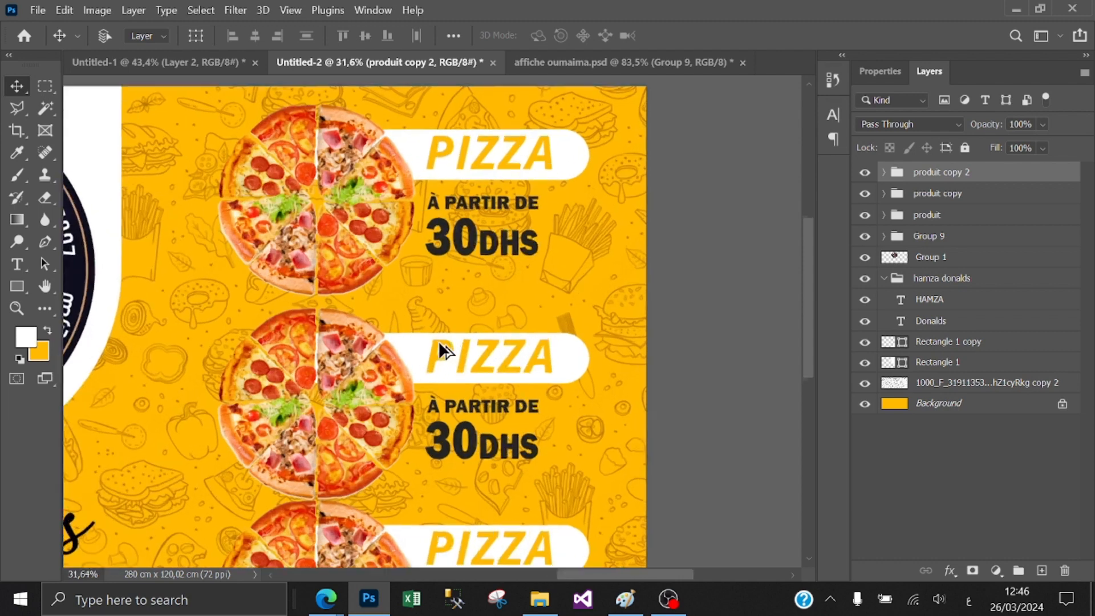
left_click(949, 194)
scroll(423, 217, "down", 5)
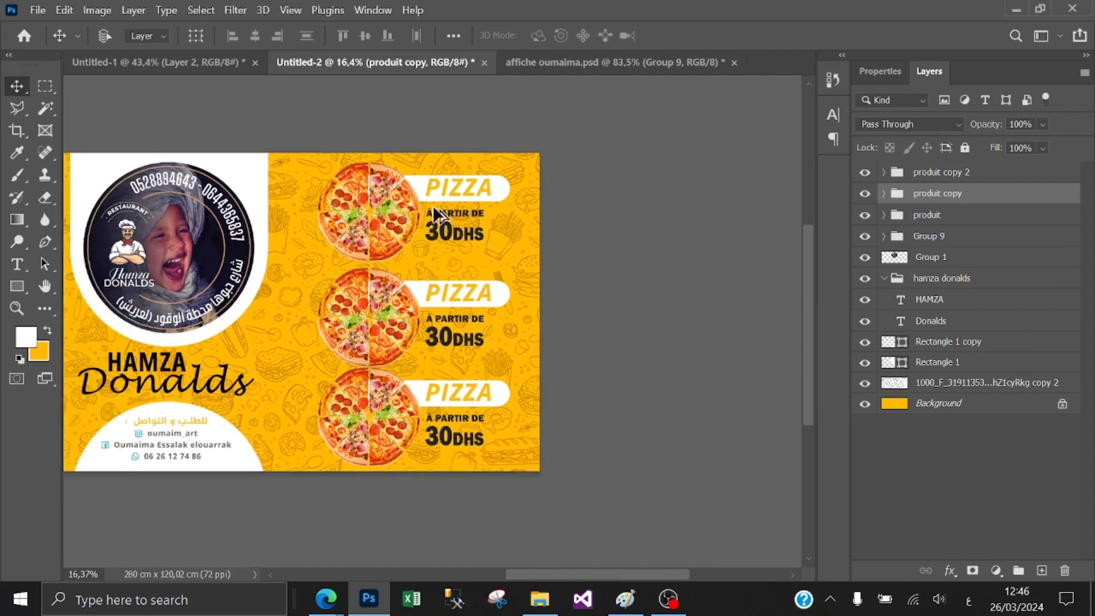
Step: Distribute the three stacked produit groups evenly along the column's height
left_click(933, 174)
left_click(934, 214, "shift")
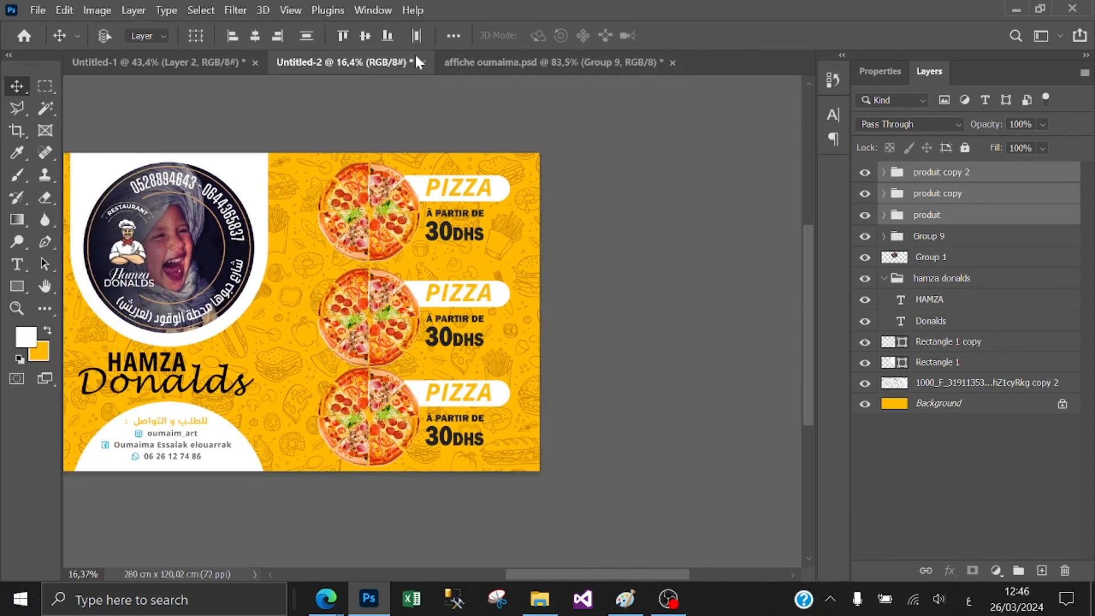
left_click(306, 39)
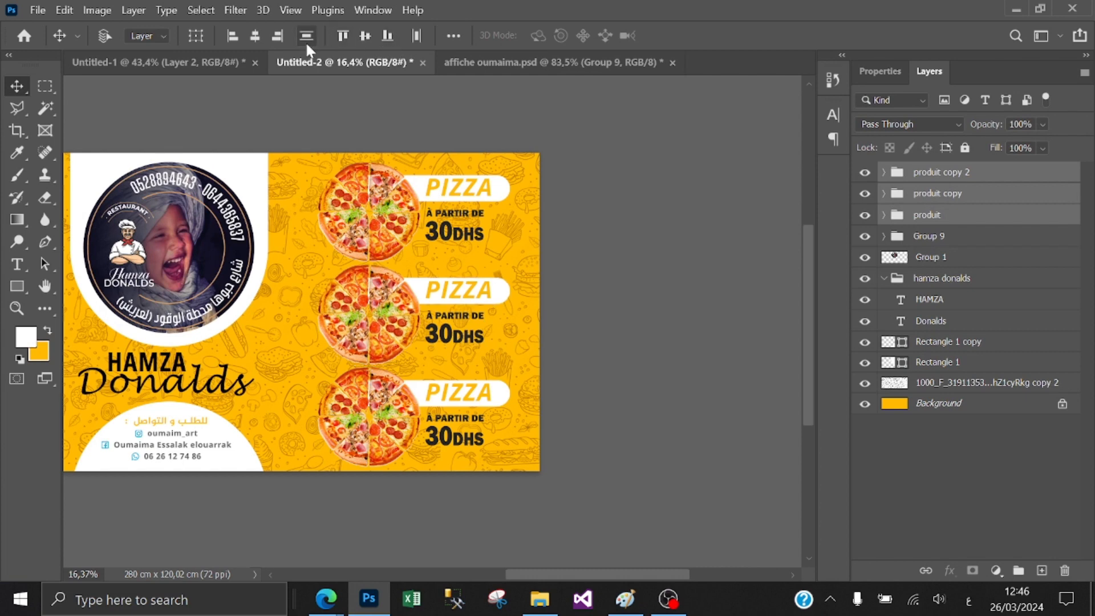
scroll(378, 186, "down", 4)
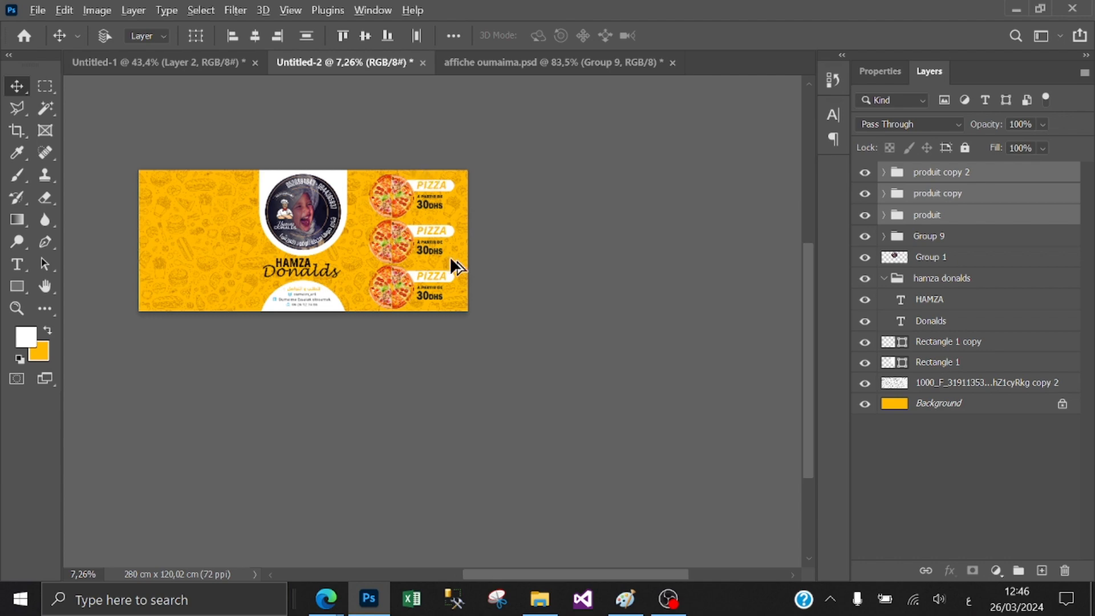
scroll(393, 208, "up", 6)
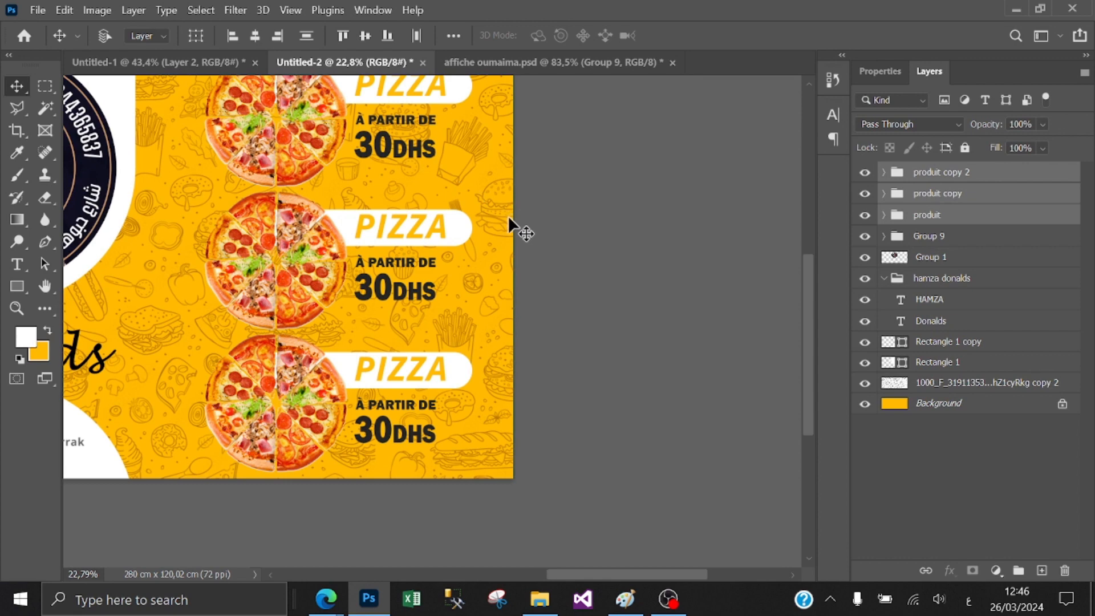
scroll(299, 235, "up", 4)
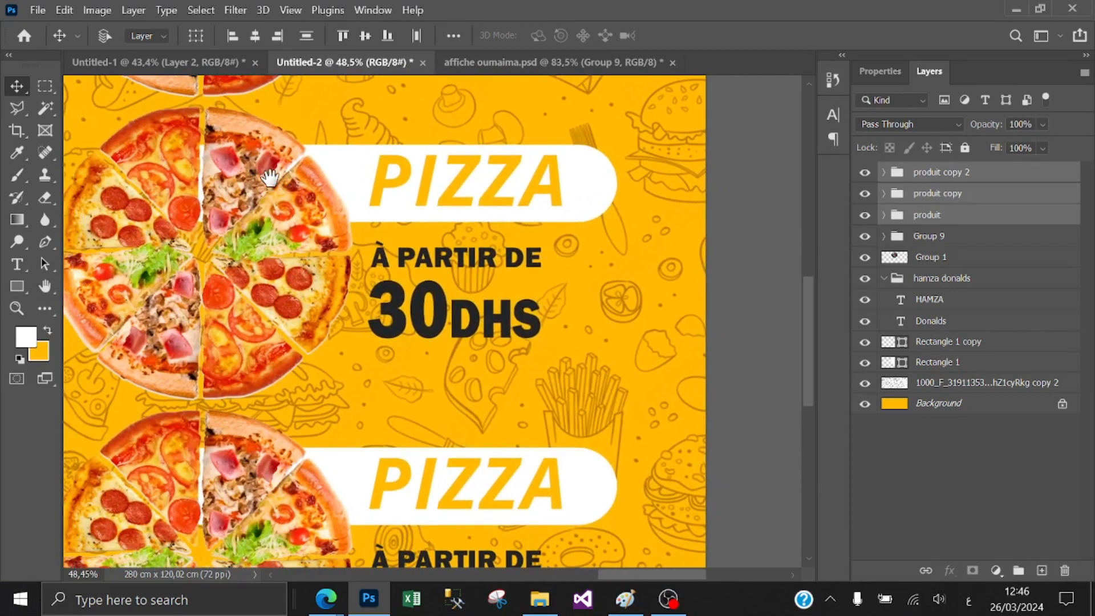
key("Delete")
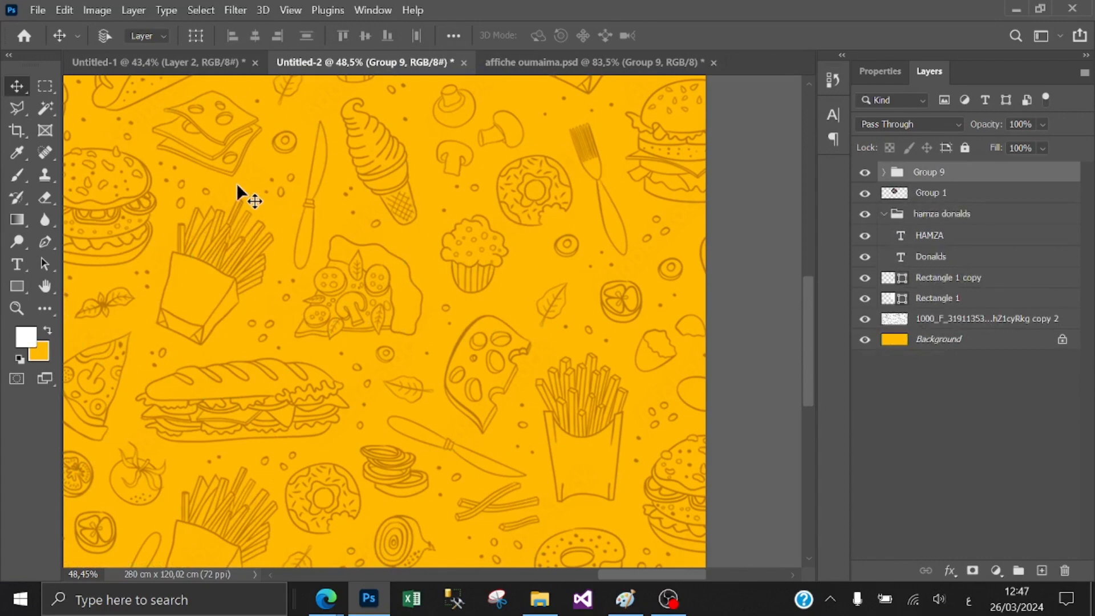
key("ctrl+w")
left_click(685, 241)
key("ctrl+z")
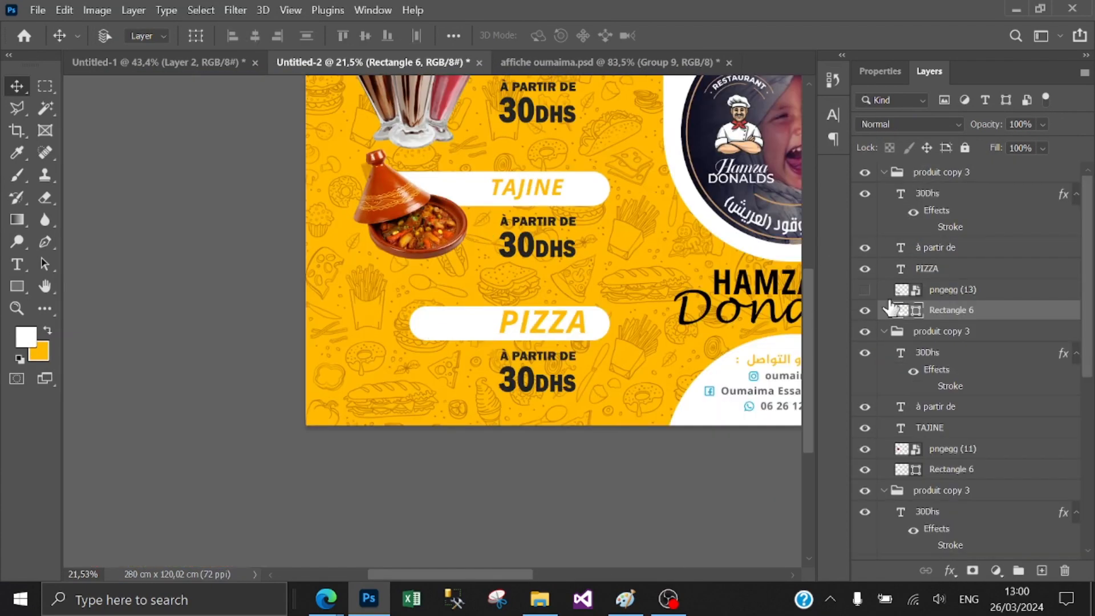
Step: Show the salad picture in the lowest product entry, scale it to 73.60% × 83.00% and shift it slightly towards the label
left_click(864, 290)
left_click(958, 290)
key("ctrl+t")
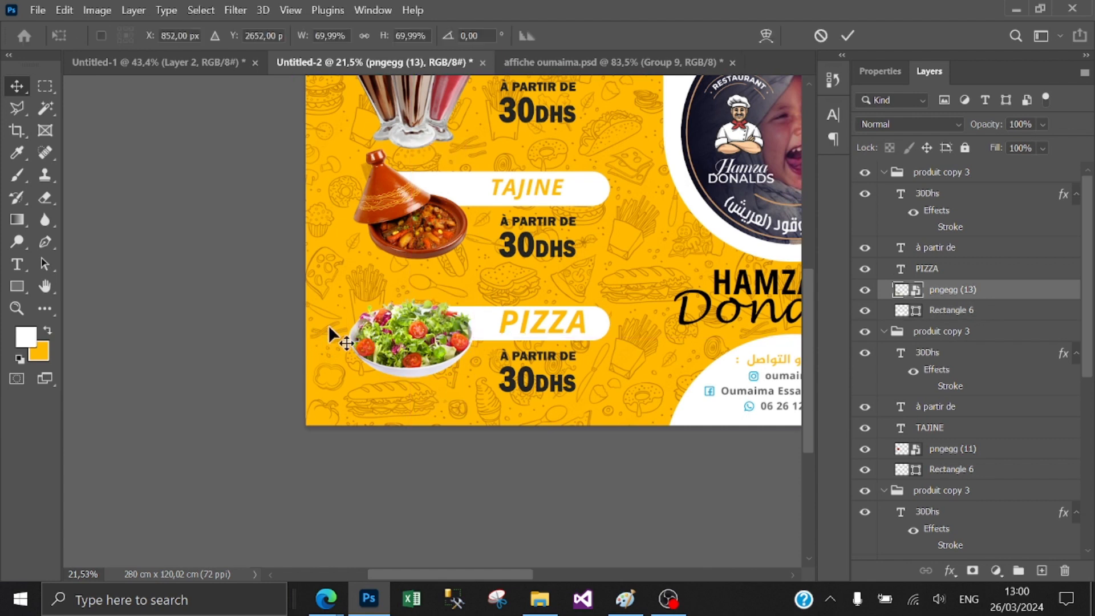
left_click_drag(474, 269, 481, 245)
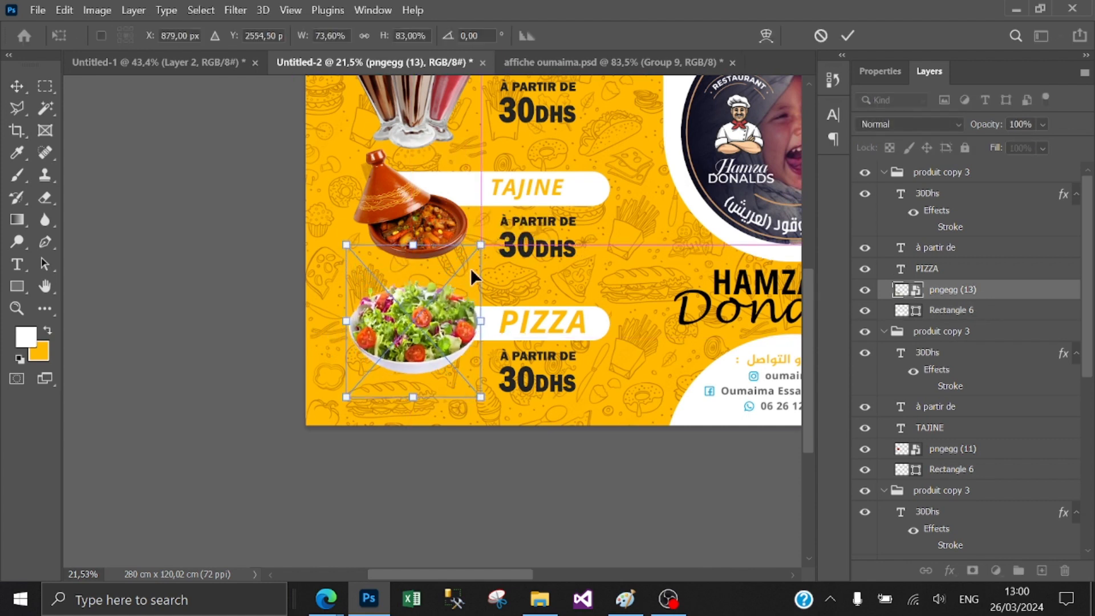
left_click_drag(451, 313, 458, 315)
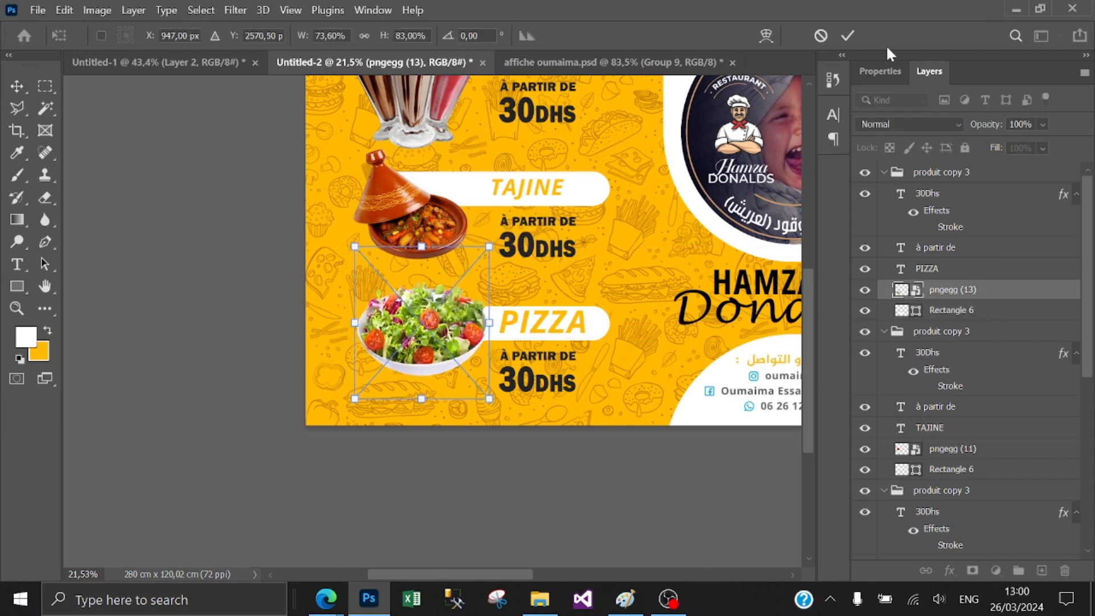
left_click(846, 35)
Step: Replace the salad entry's "PIZZA" label with a copy of the "TAJINE" text, layered above its white rounded rectangle
scroll(585, 245, "up", 6)
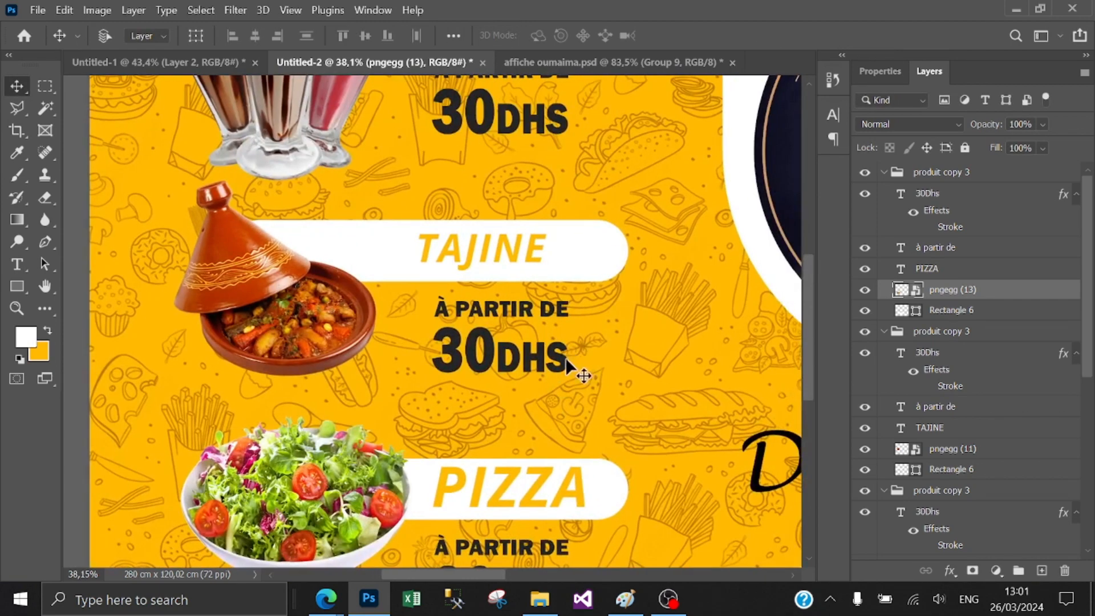
left_click(542, 479)
key("Delete")
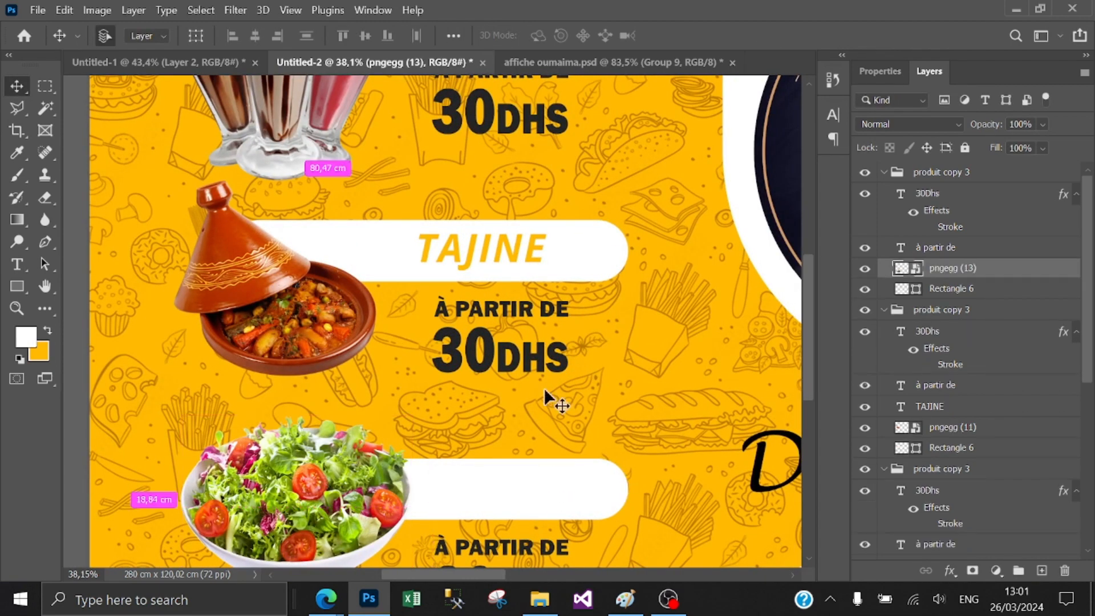
left_click(516, 251)
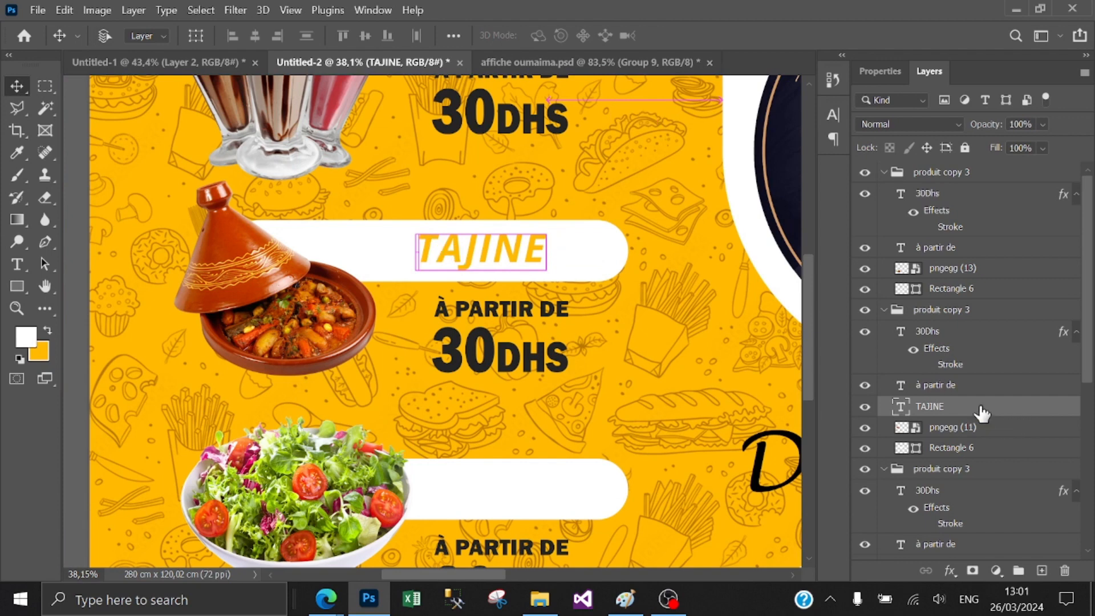
left_click_drag(978, 408, 984, 279)
left_click_drag(532, 289, 503, 505)
Step: Change the copied label beside the salad to "SALADE" and nudge it into place on its white shape
key("t")
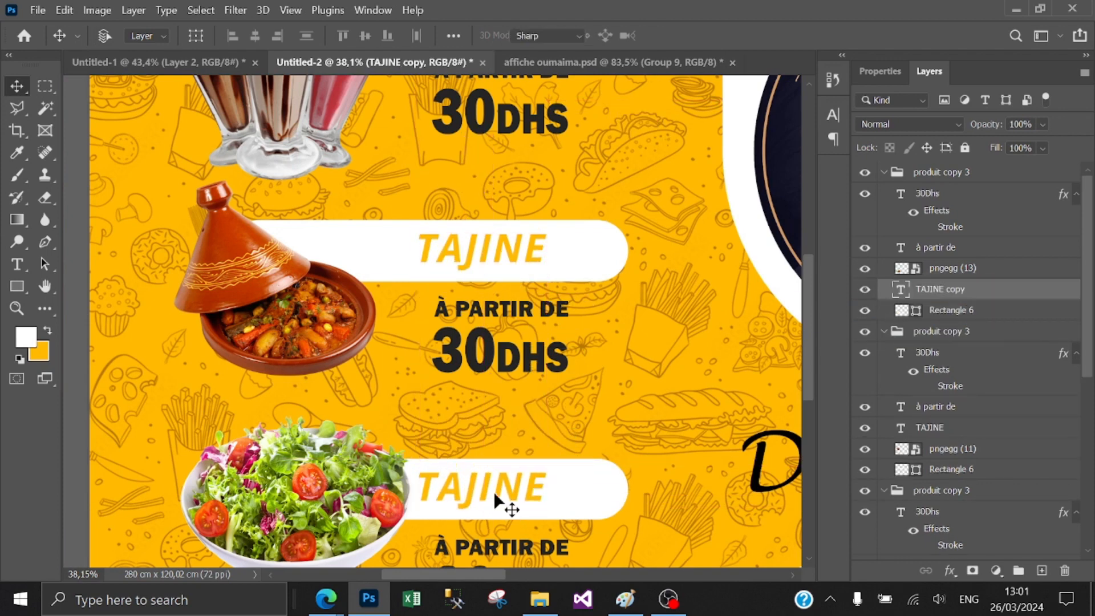
left_click(490, 485)
double_click(490, 485)
type("salad")
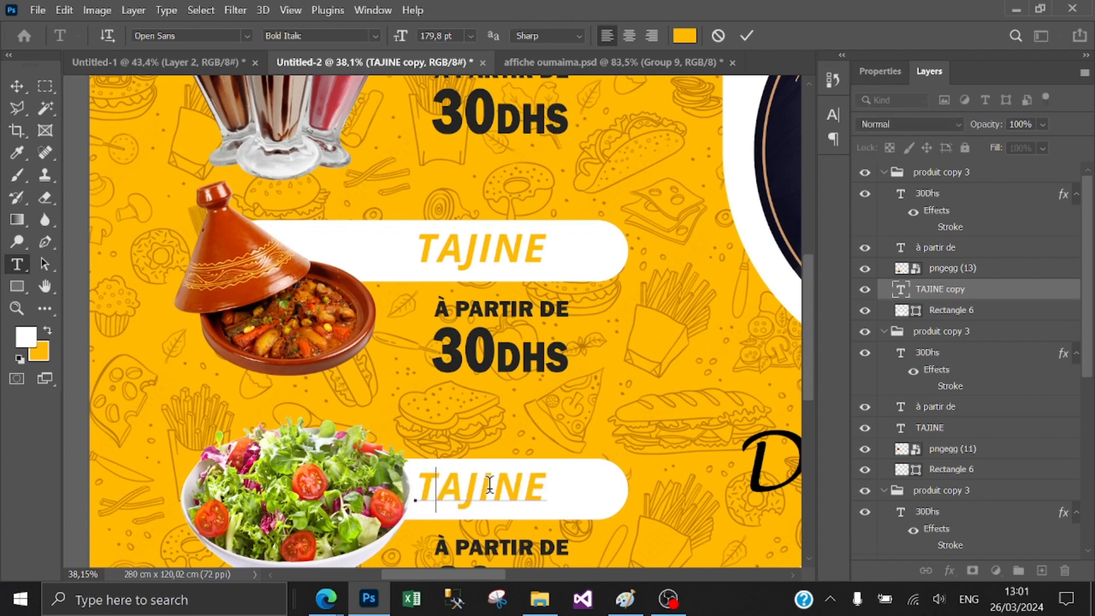
type("e")
key("BackSpace")
key("BackSpace")
key("BackSpace")
key("BackSpace")
key("BackSpace")
key("BackSpace")
type("SALA")
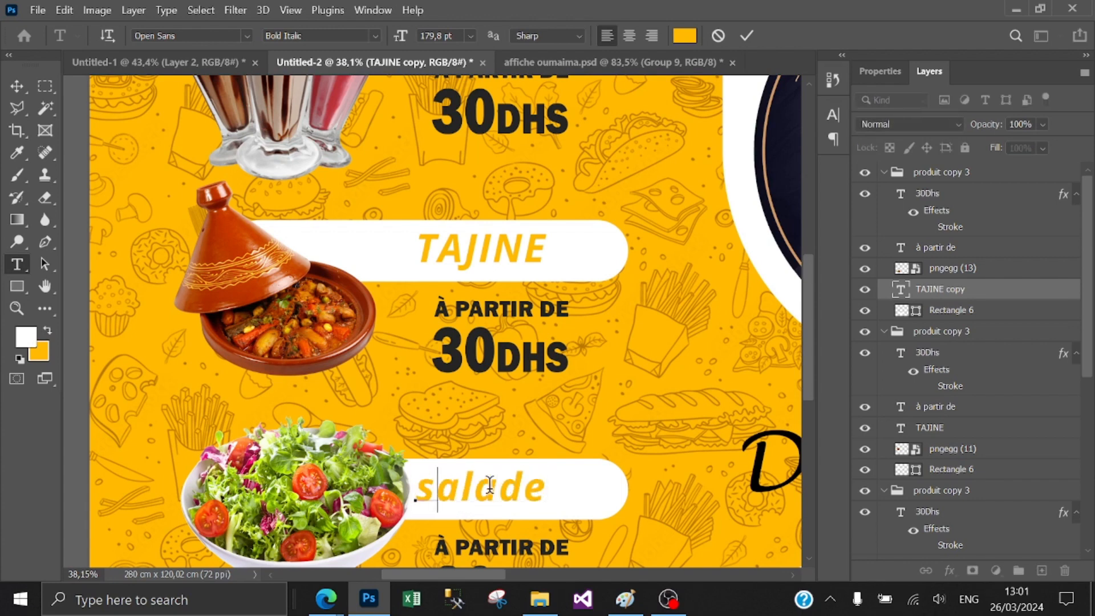
type("DE")
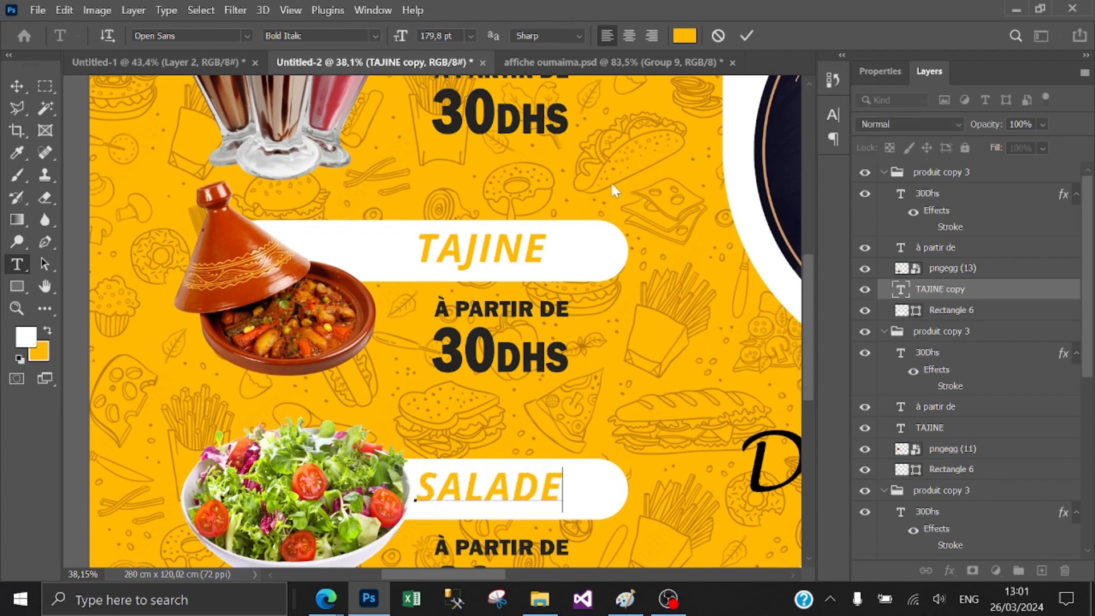
left_click(747, 36)
key("v")
left_click_drag(502, 496, 508, 495)
scroll(371, 435, "down", 5)
left_click_drag(538, 376, 435, 359)
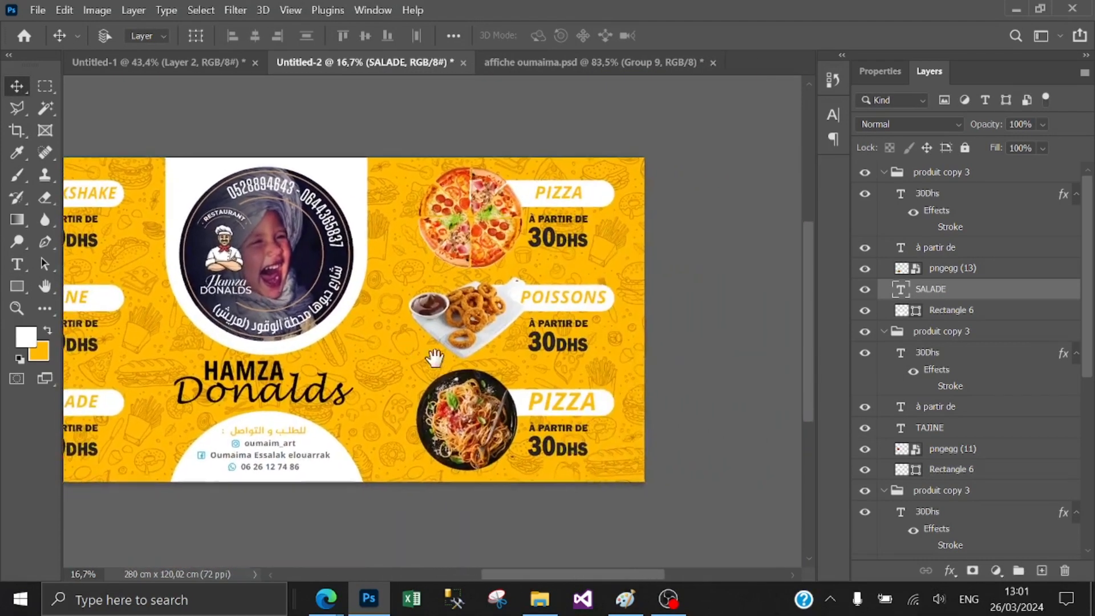
scroll(375, 361, "up", 2)
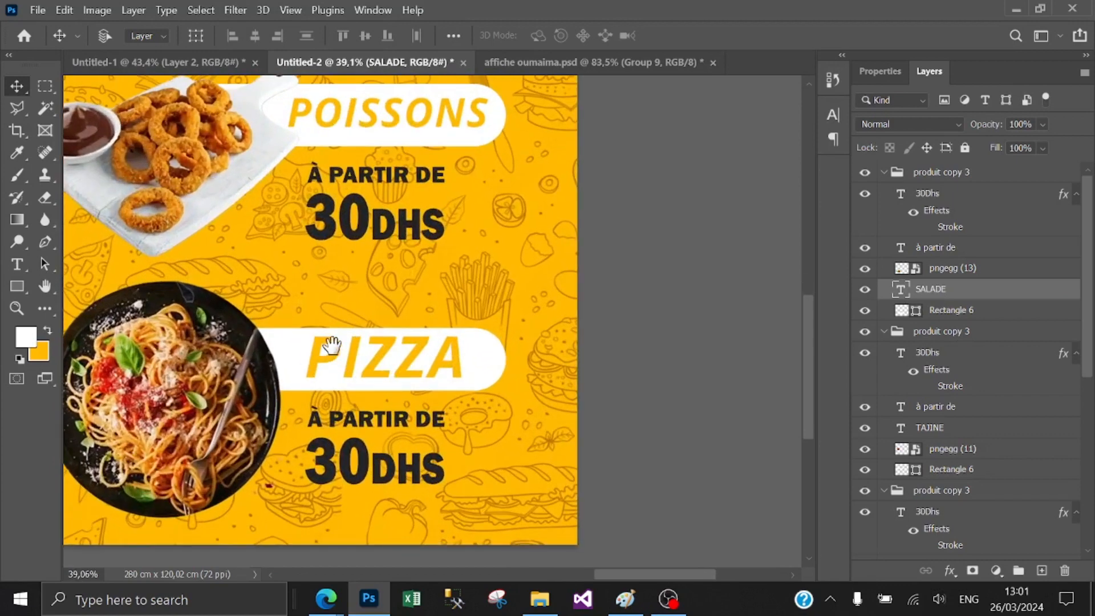
double_click(477, 344)
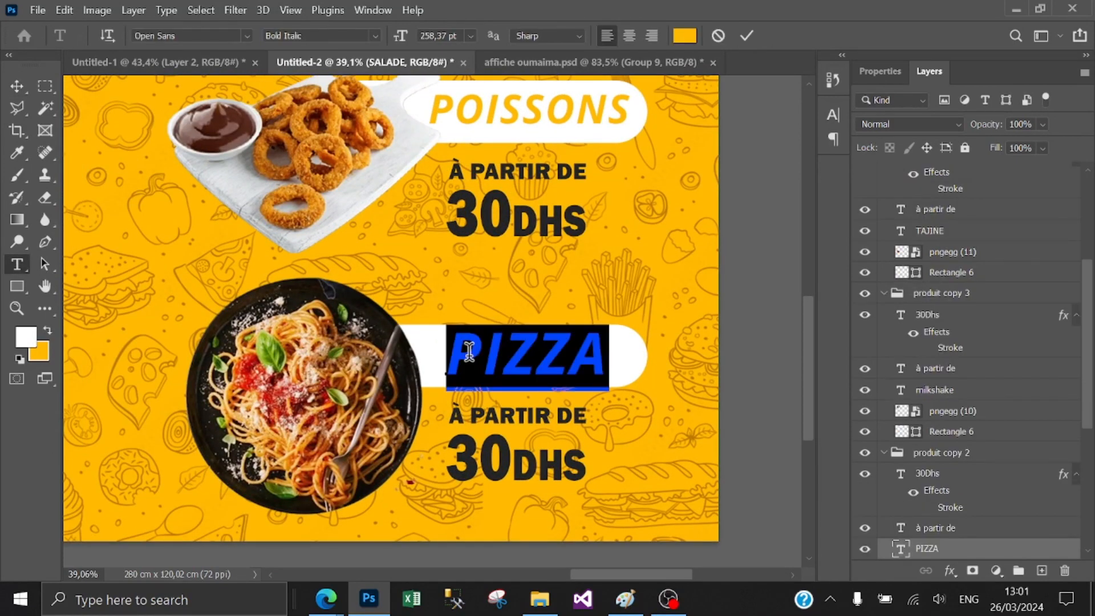
type("PALT")
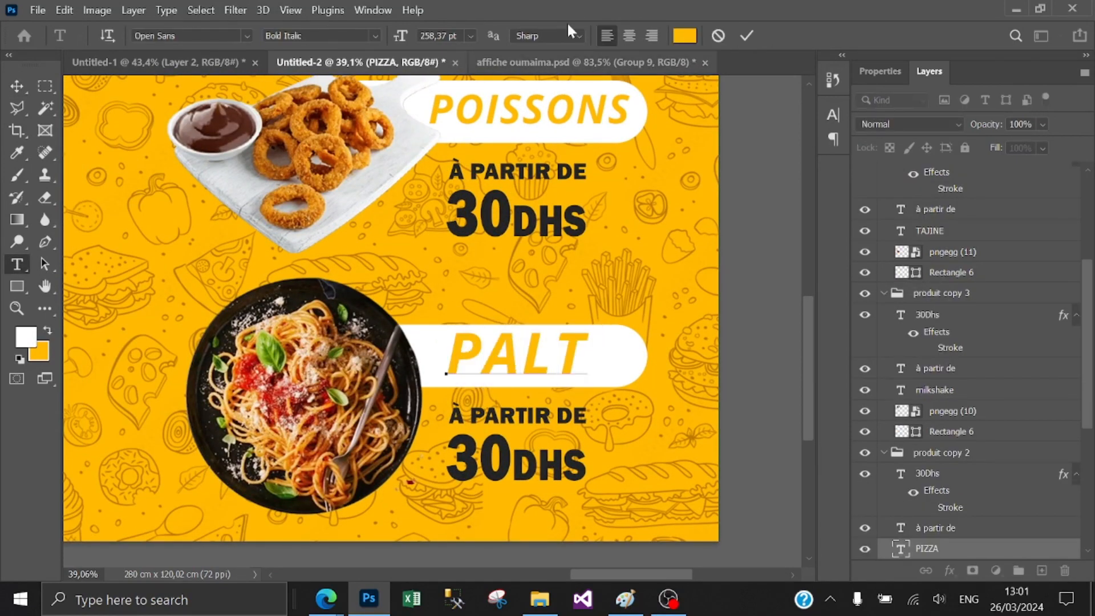
left_click(718, 36)
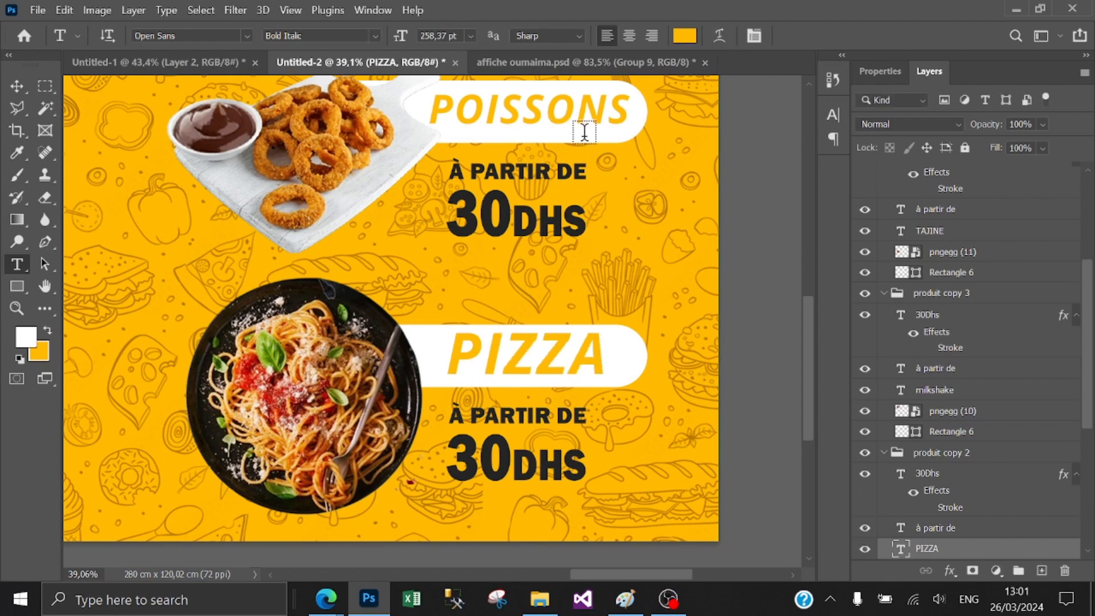
Step: Replace the pasta entry's "PIZZA" label with a copy of the "POISSONS" text, layered above its white rounded rectangle
key("Delete")
key("v")
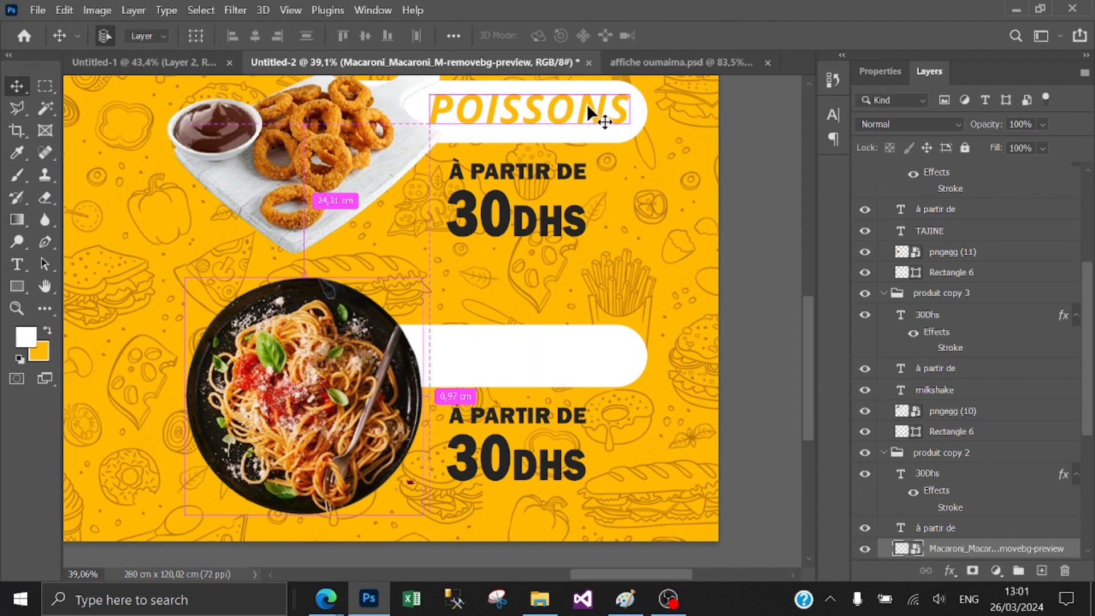
left_click(589, 107, "ctrl")
scroll(986, 398, "down", 5)
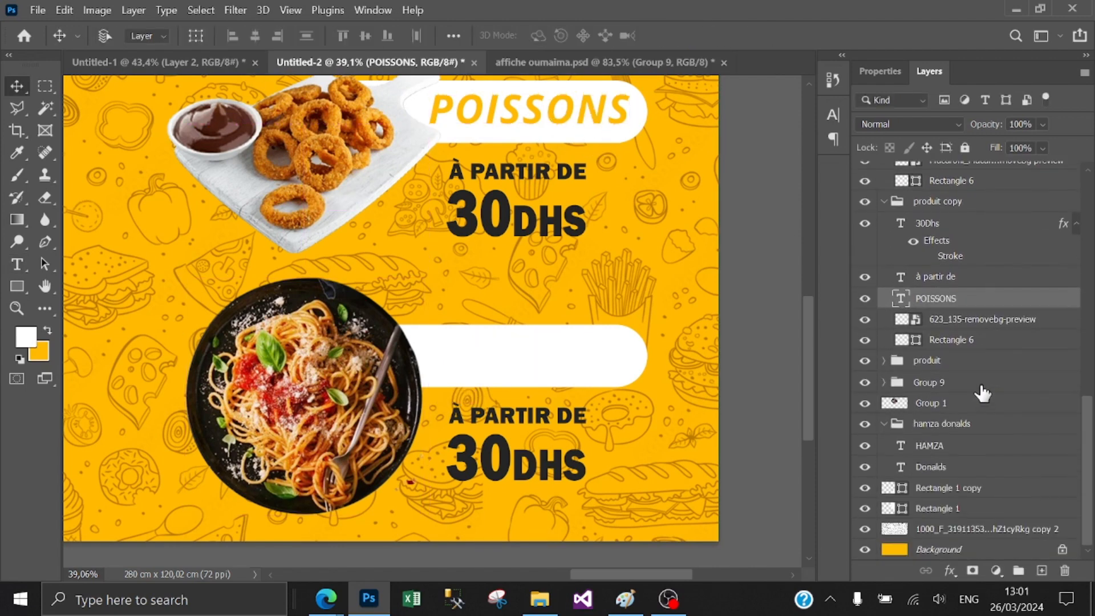
left_click(536, 357, "ctrl")
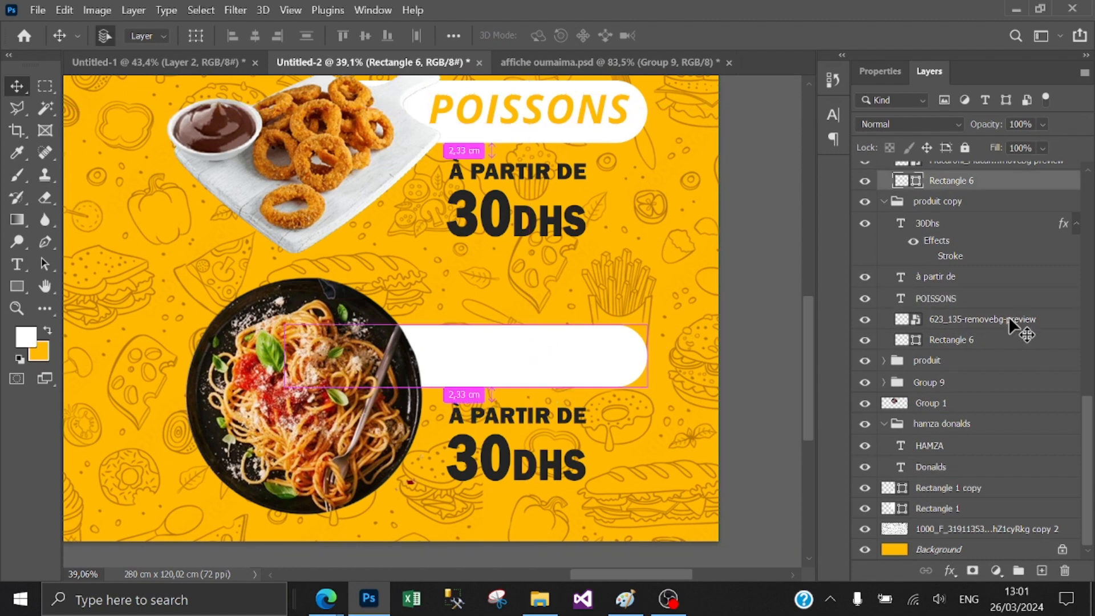
scroll(1008, 316, "up", 3)
scroll(985, 374, "up", 2)
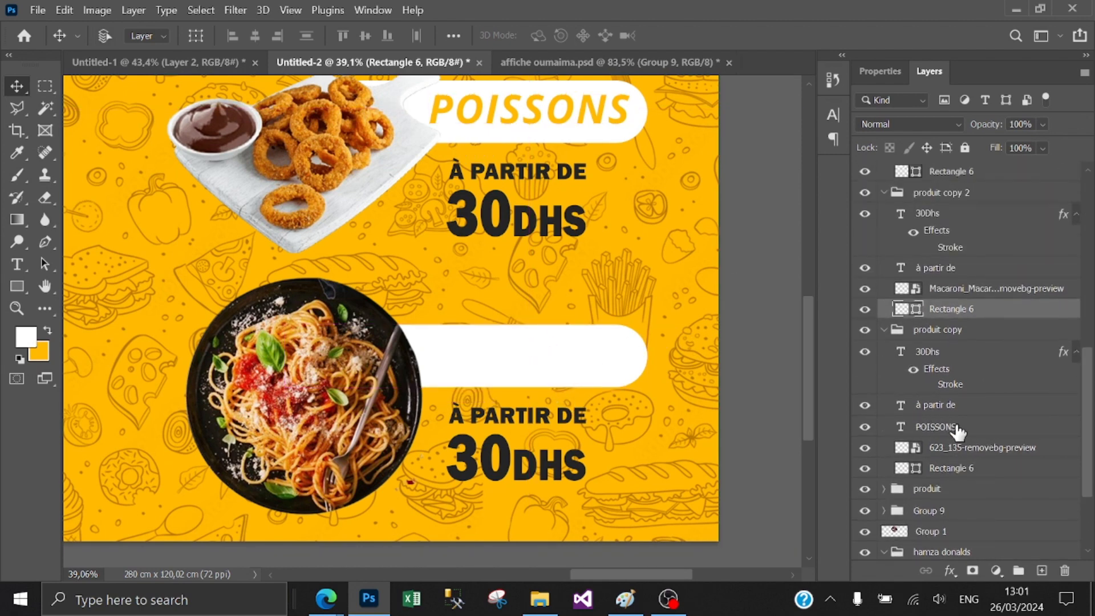
left_click_drag(984, 431, 1012, 297)
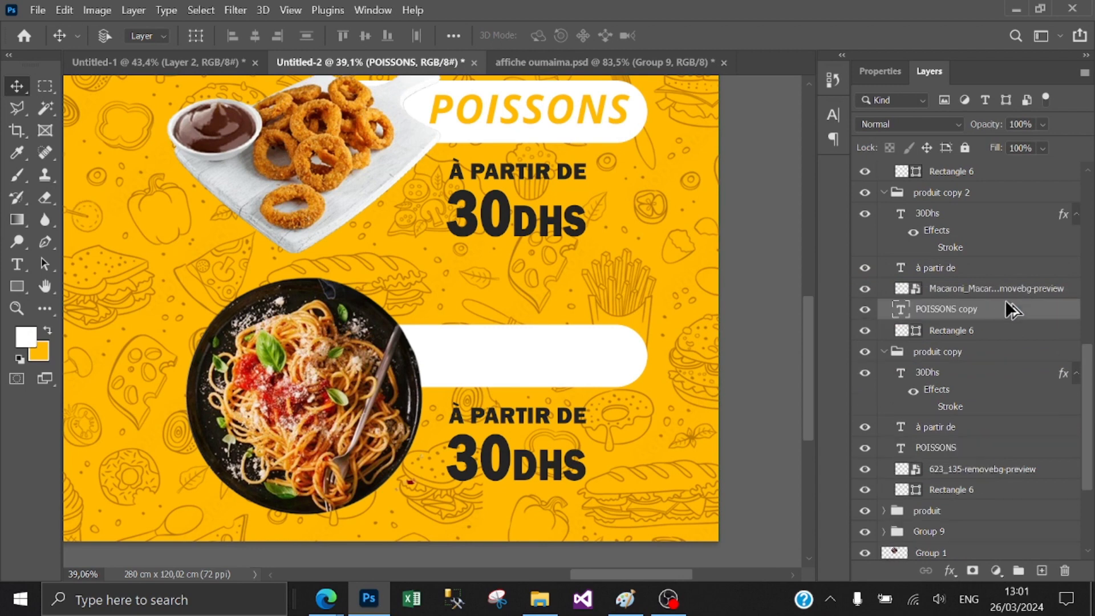
left_click_drag(562, 123, 562, 374)
Step: Change the copied label beside the pasta to "PLATS" and shift it slightly towards the middle of its white shape
double_click(556, 356)
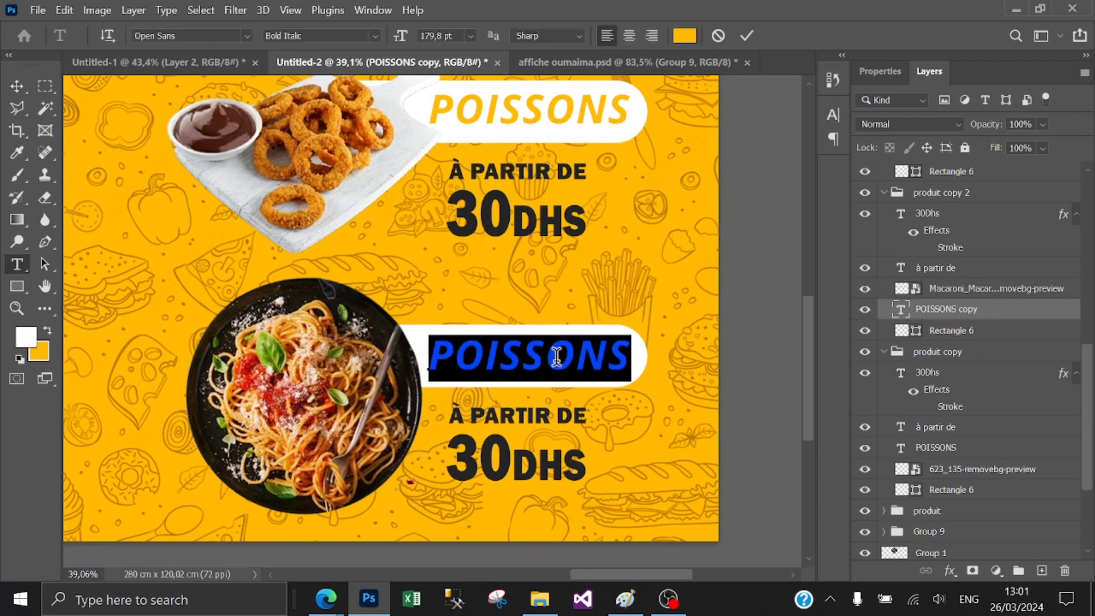
type("PLATS")
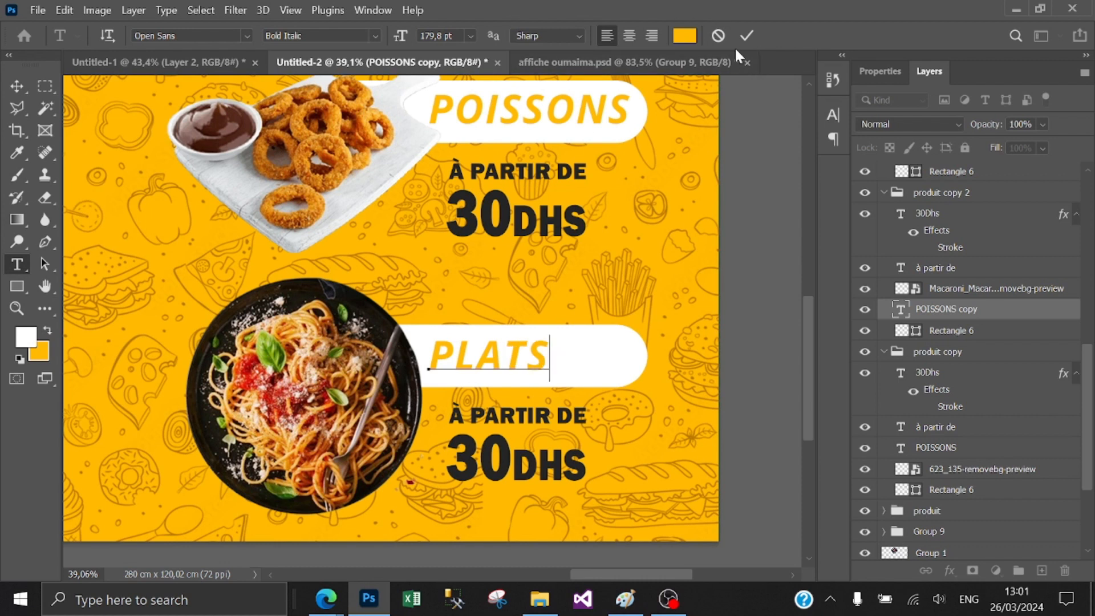
left_click(747, 35)
key("v")
left_click_drag(498, 361, 513, 368)
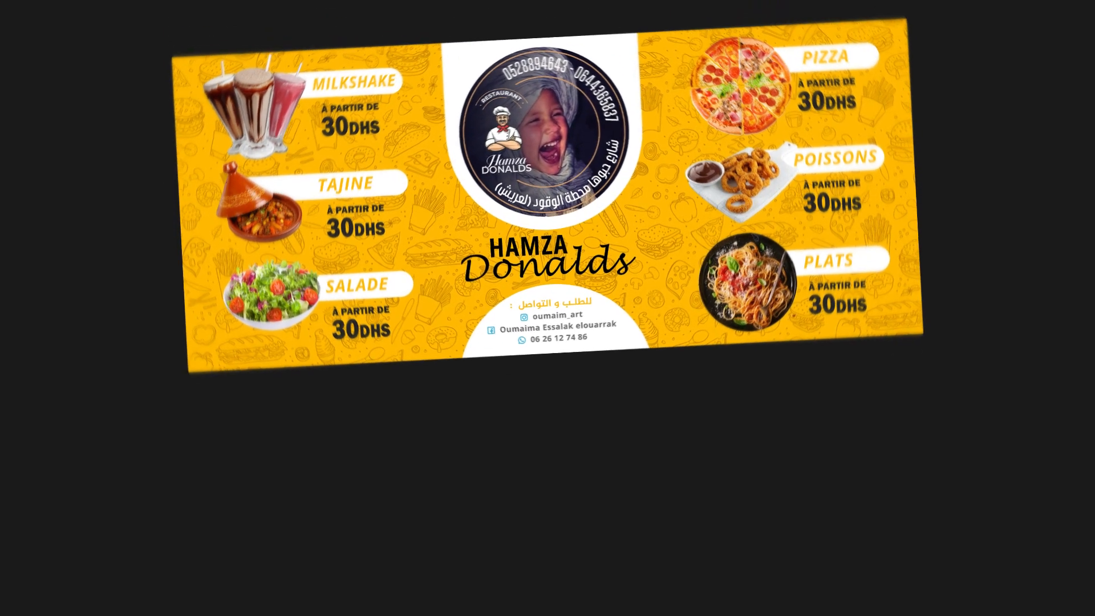